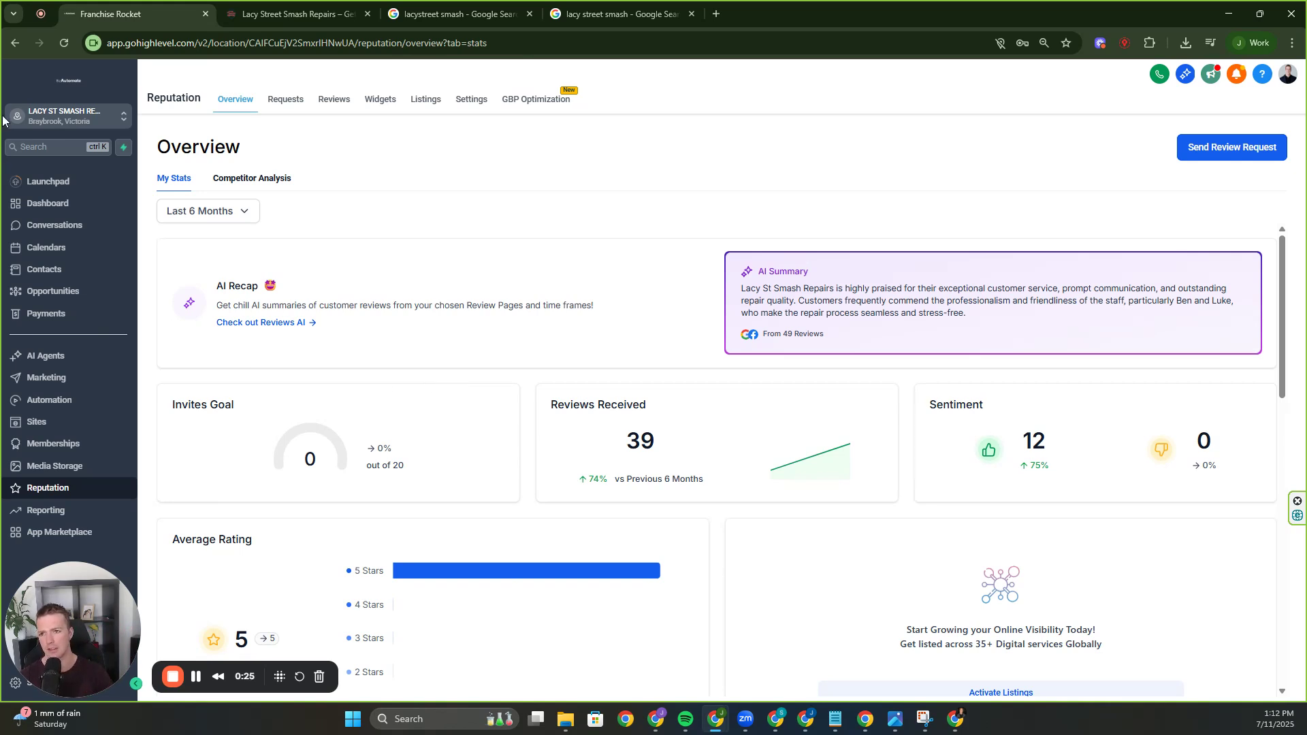
Reload the Reputation overview and scroll through its stats, trend charts and latest reviews
left_click(25, 490)
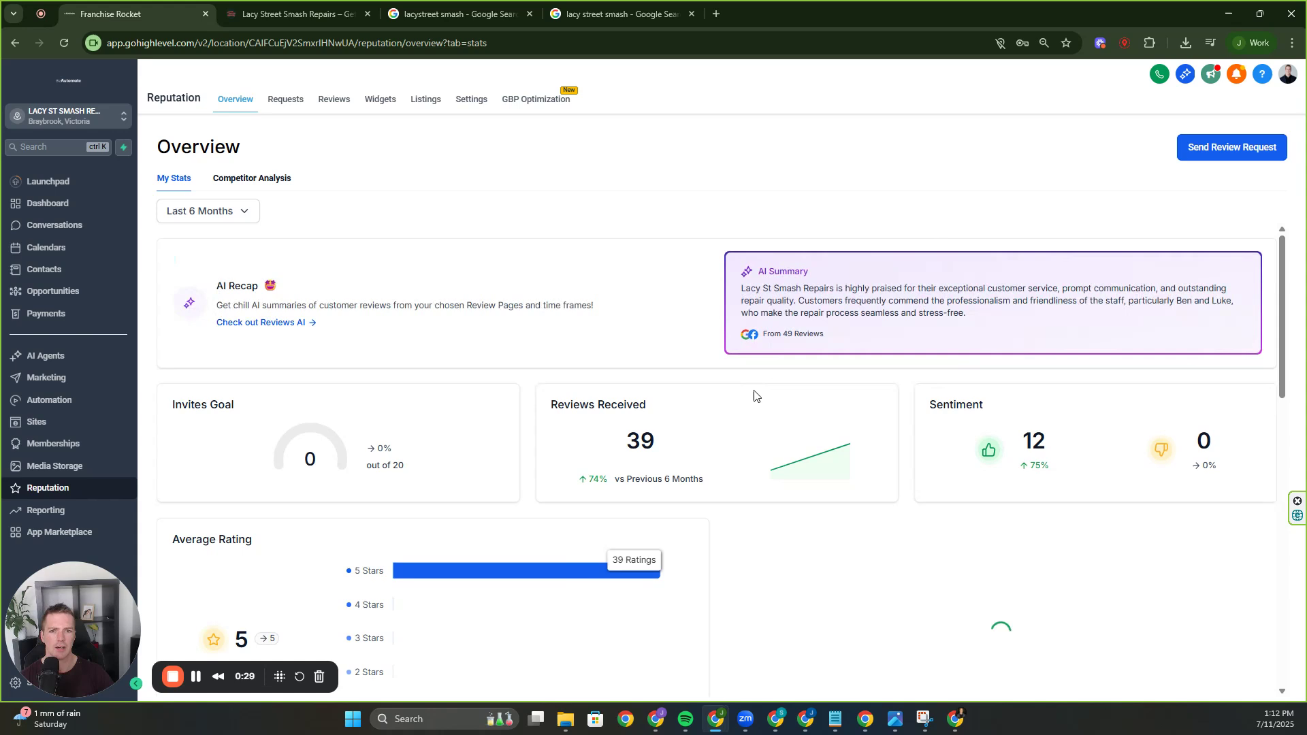
scroll(767, 463, "down", 1)
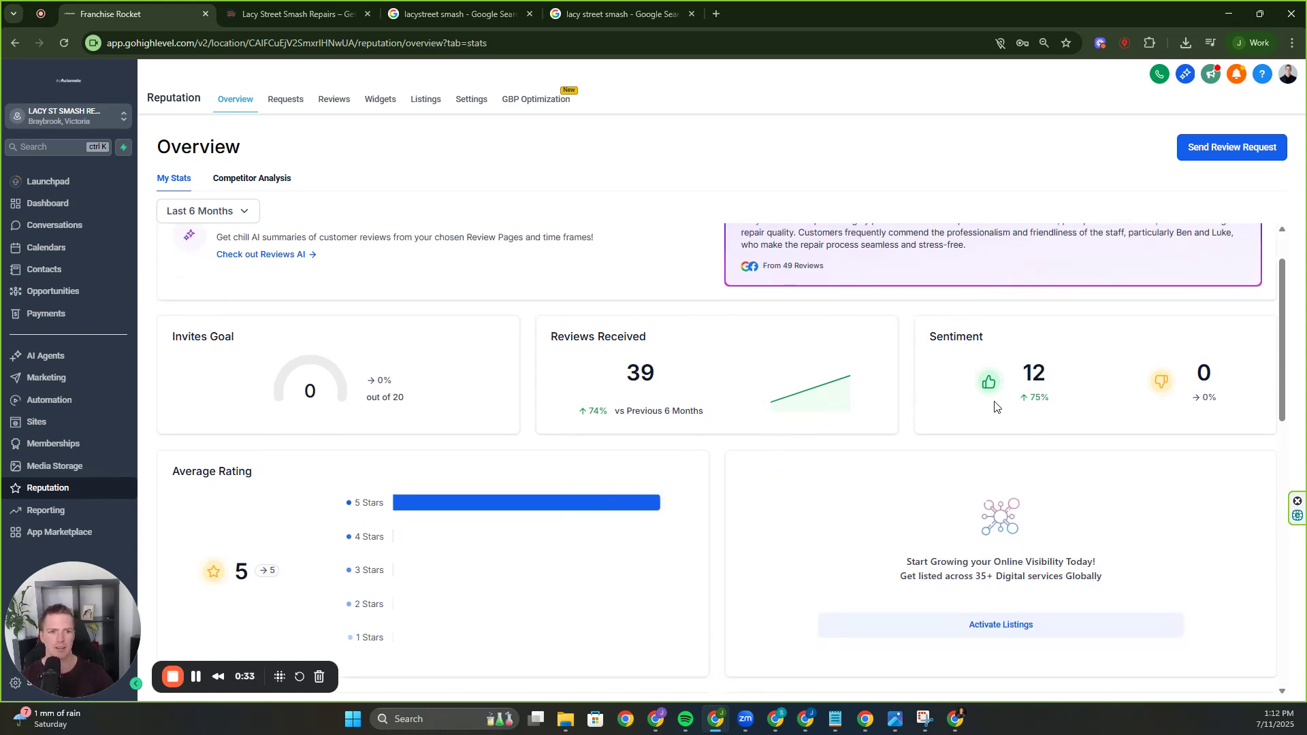
scroll(681, 373, "down", 1)
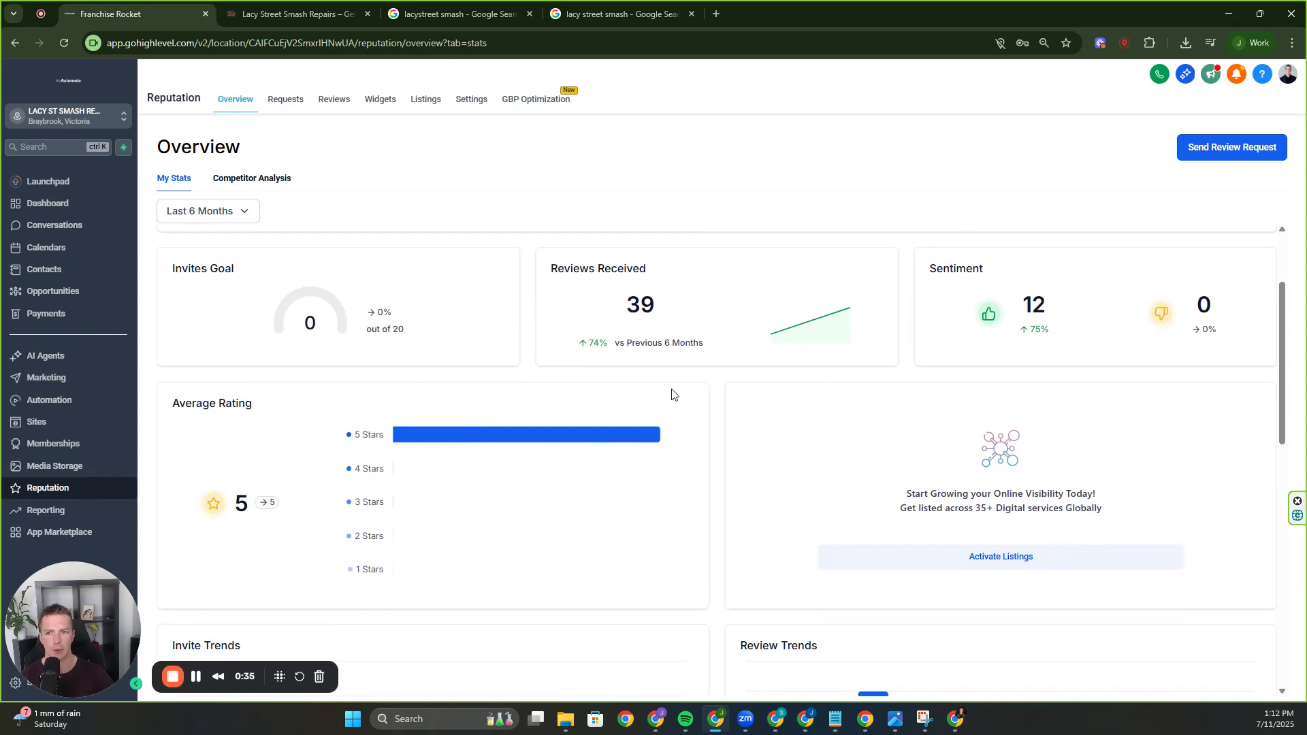
scroll(701, 393, "down", 3)
scroll(859, 354, "down", 3)
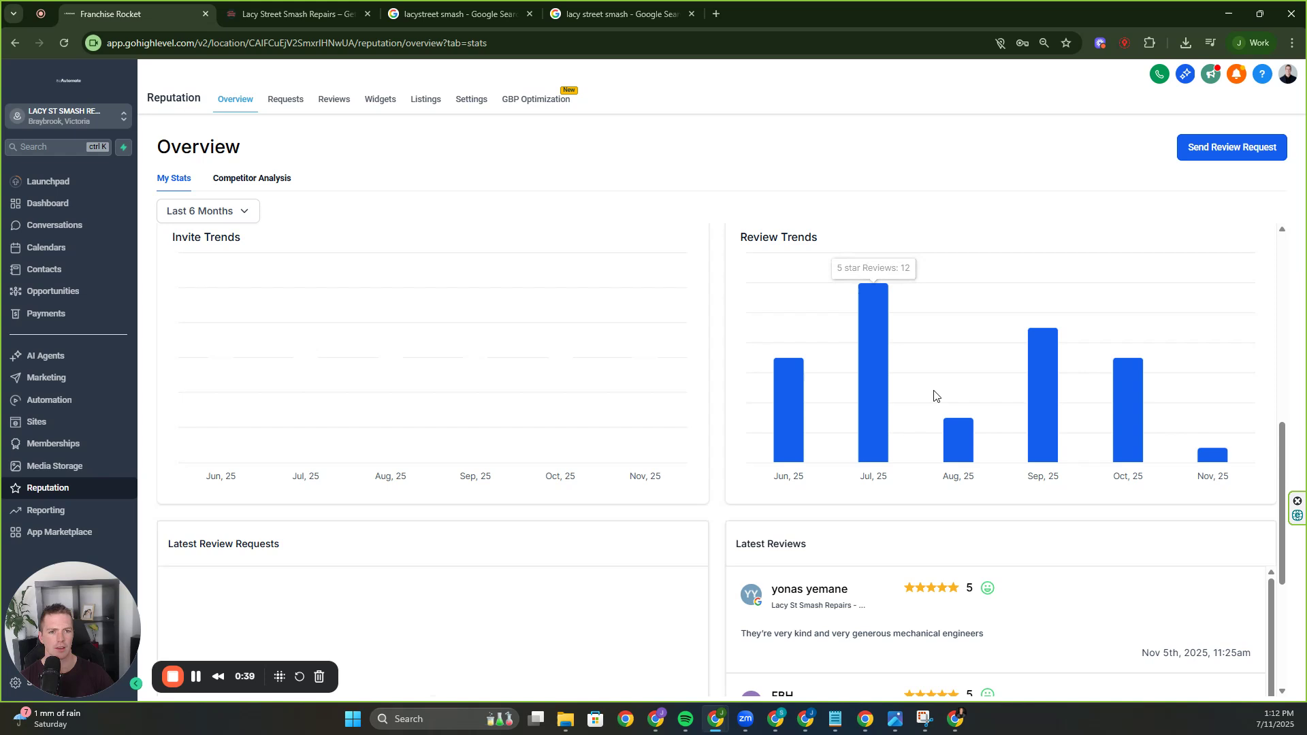
mouse_move(1049, 407)
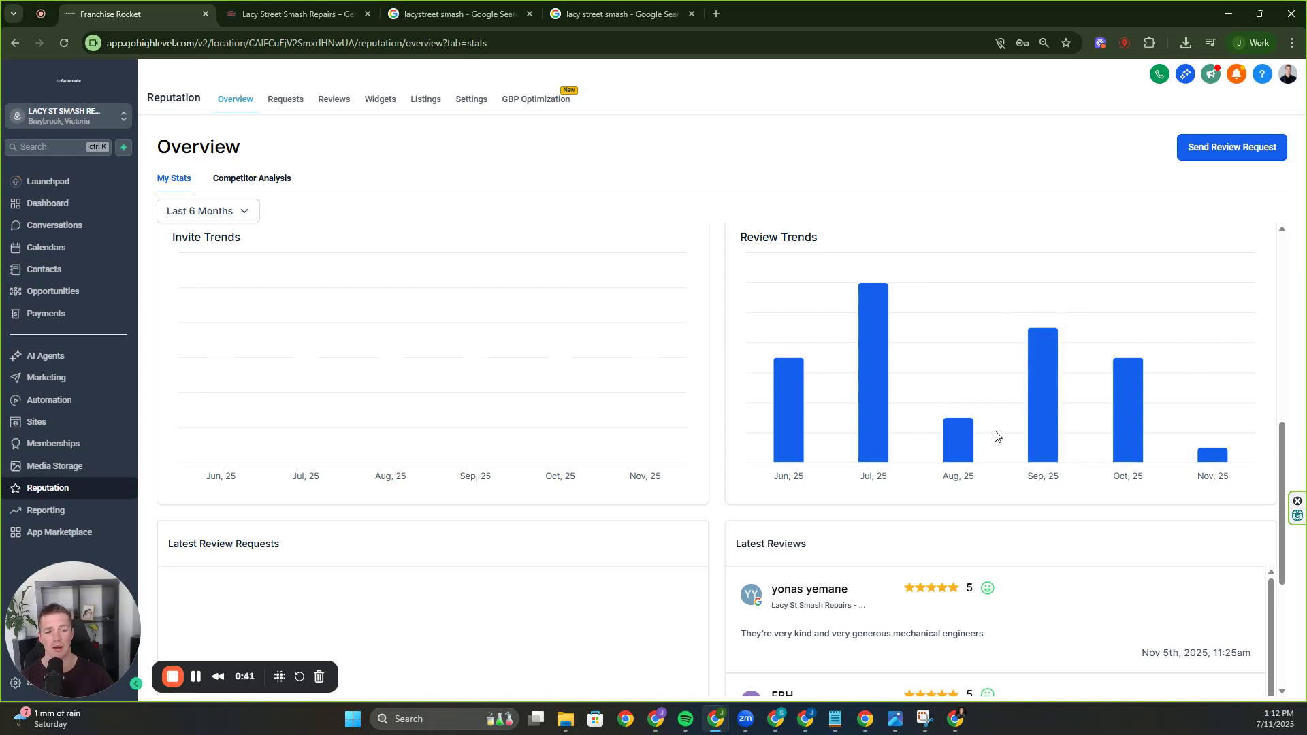
scroll(1044, 431, "down", 4)
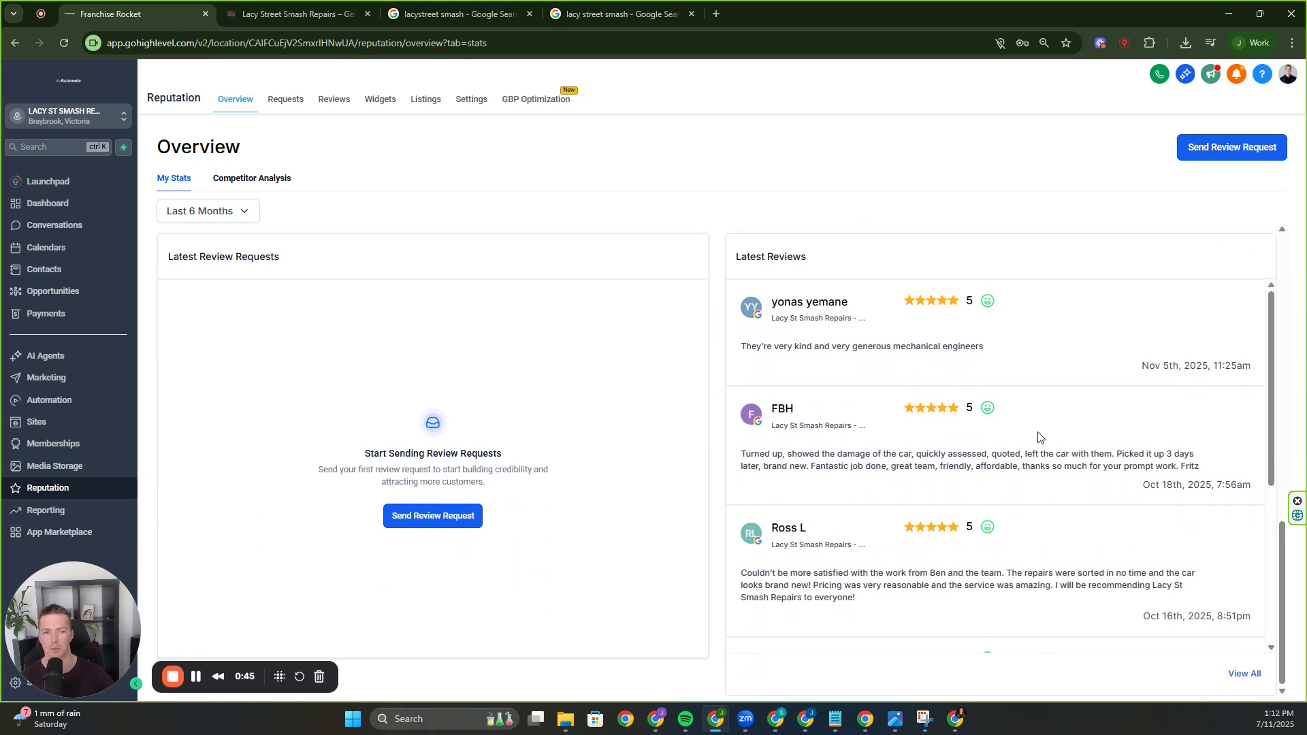
scroll(1021, 445, "down", 5)
Return to the top and open the Last 6 Months date-range dropdown
scroll(980, 459, "up", 5)
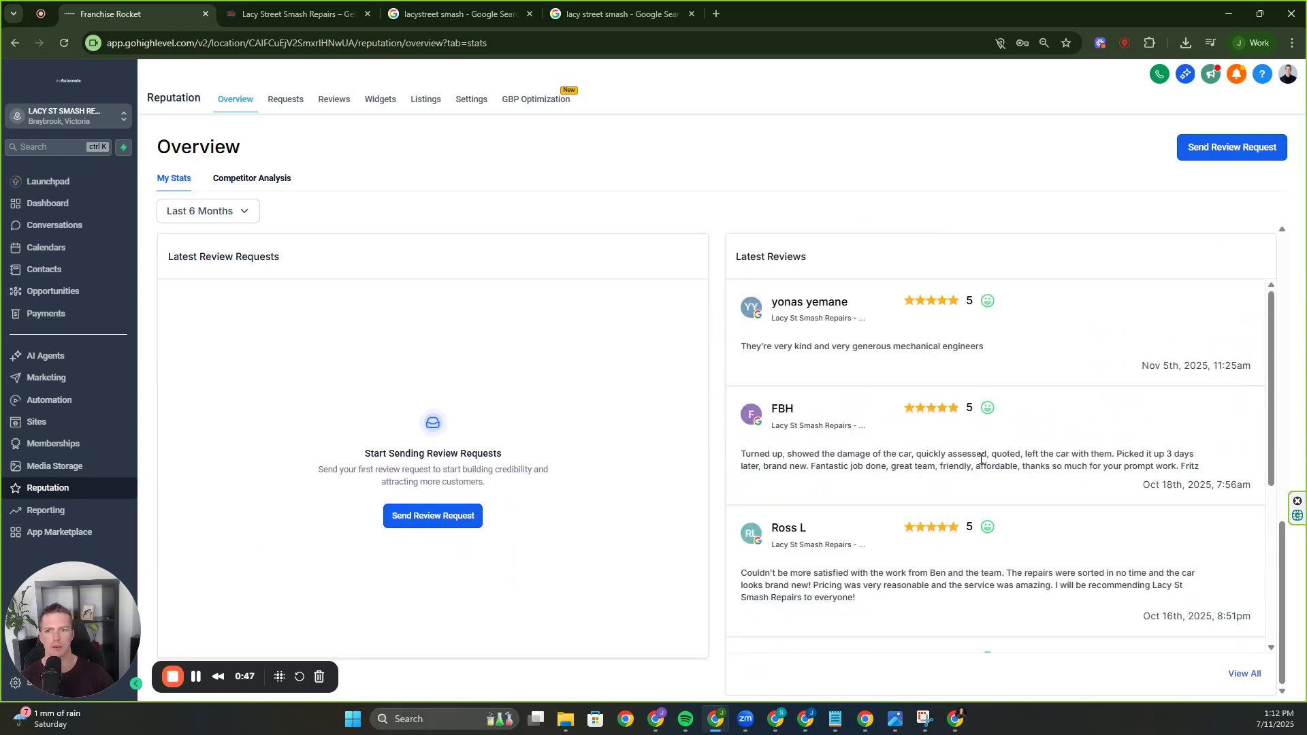
scroll(980, 460, "up", 10)
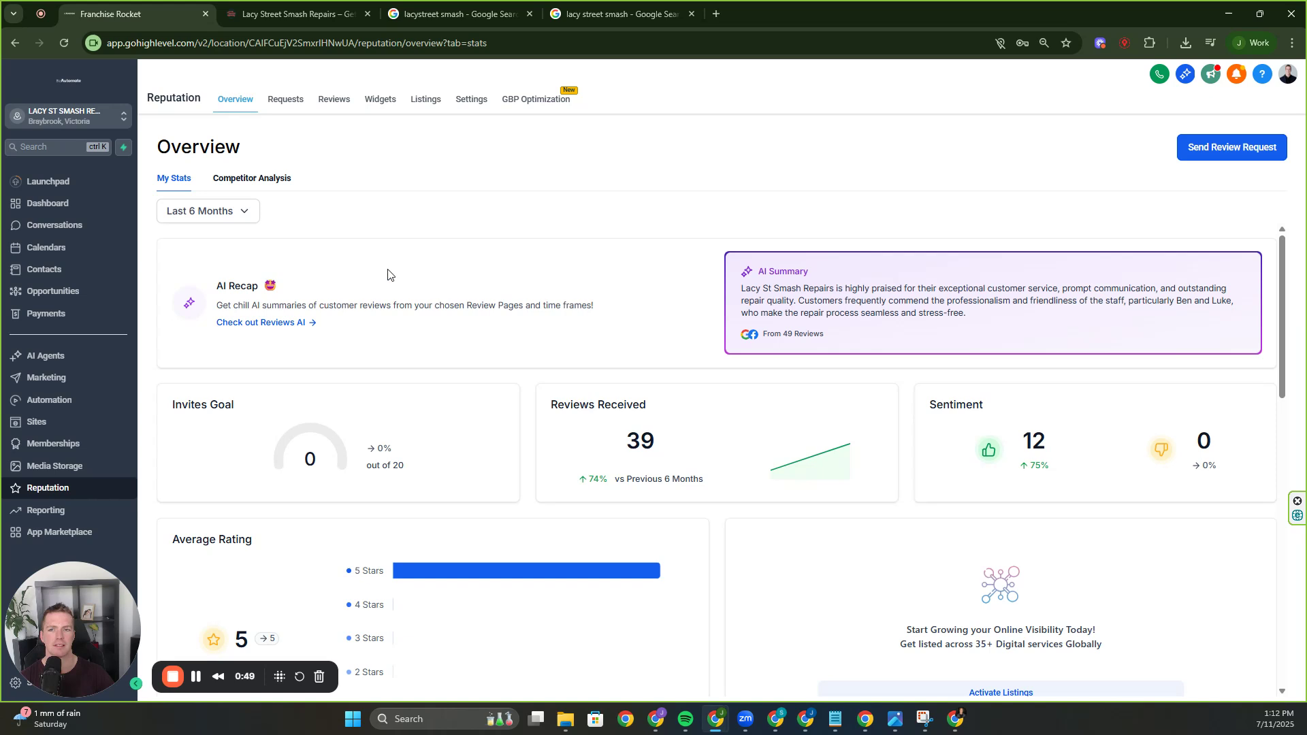
left_click(246, 212)
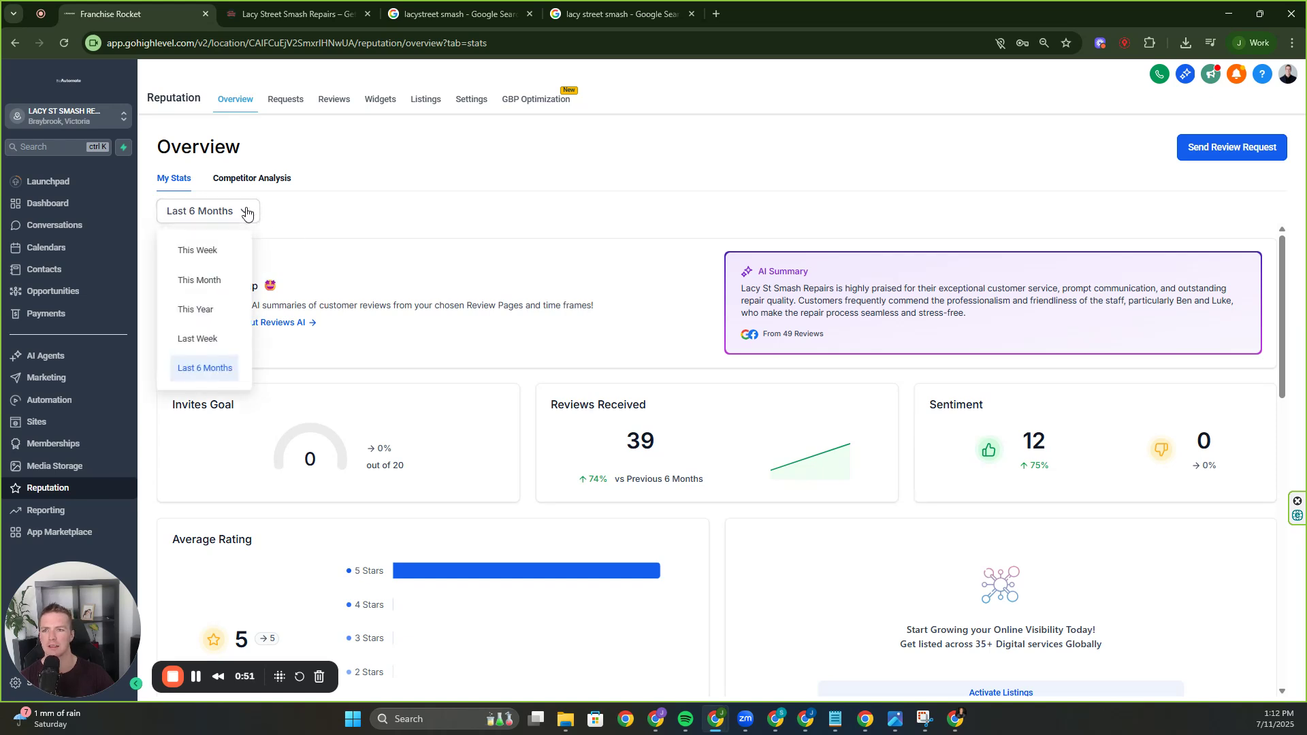
Switch to Competitor Analysis and highlight Lacy St Smash Repairs and Sheen Panel Service Sunshine
left_click(373, 211)
left_click(266, 181)
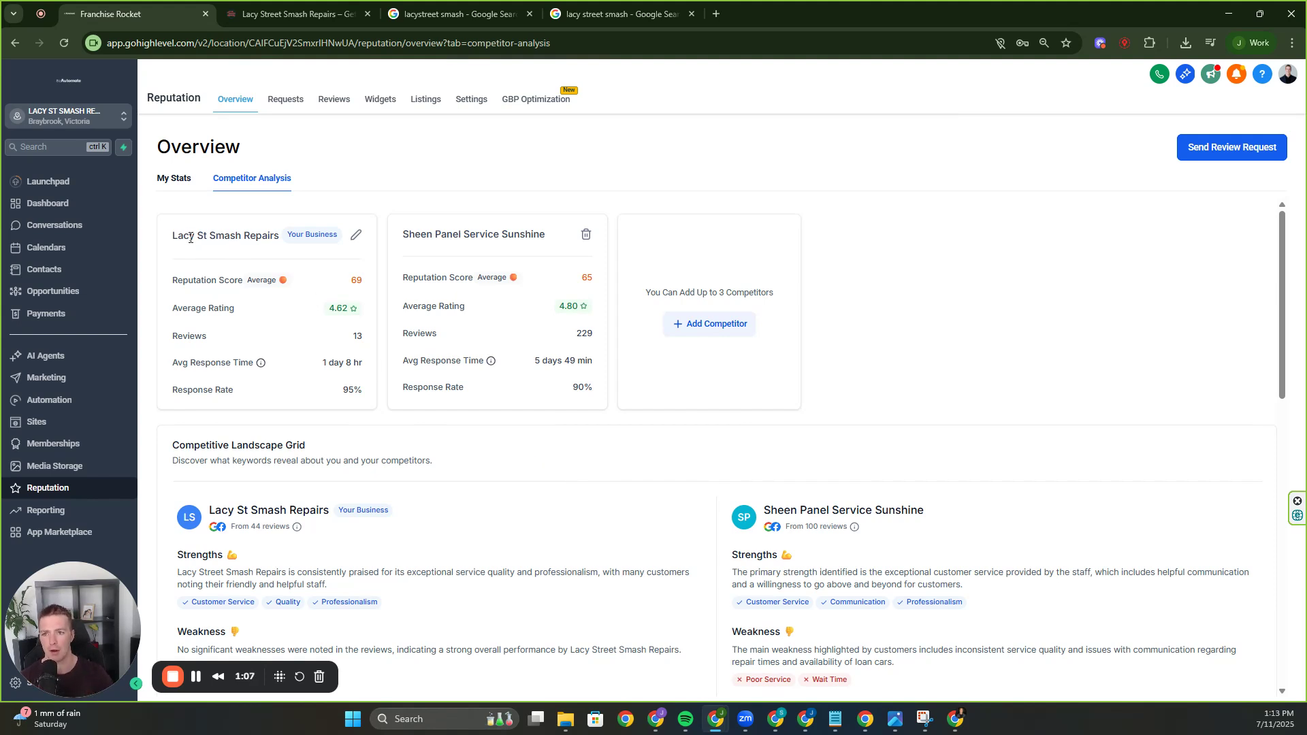
left_click_drag(190, 238, 231, 238)
left_click(242, 248)
left_click_drag(421, 237, 507, 258)
left_click(517, 236)
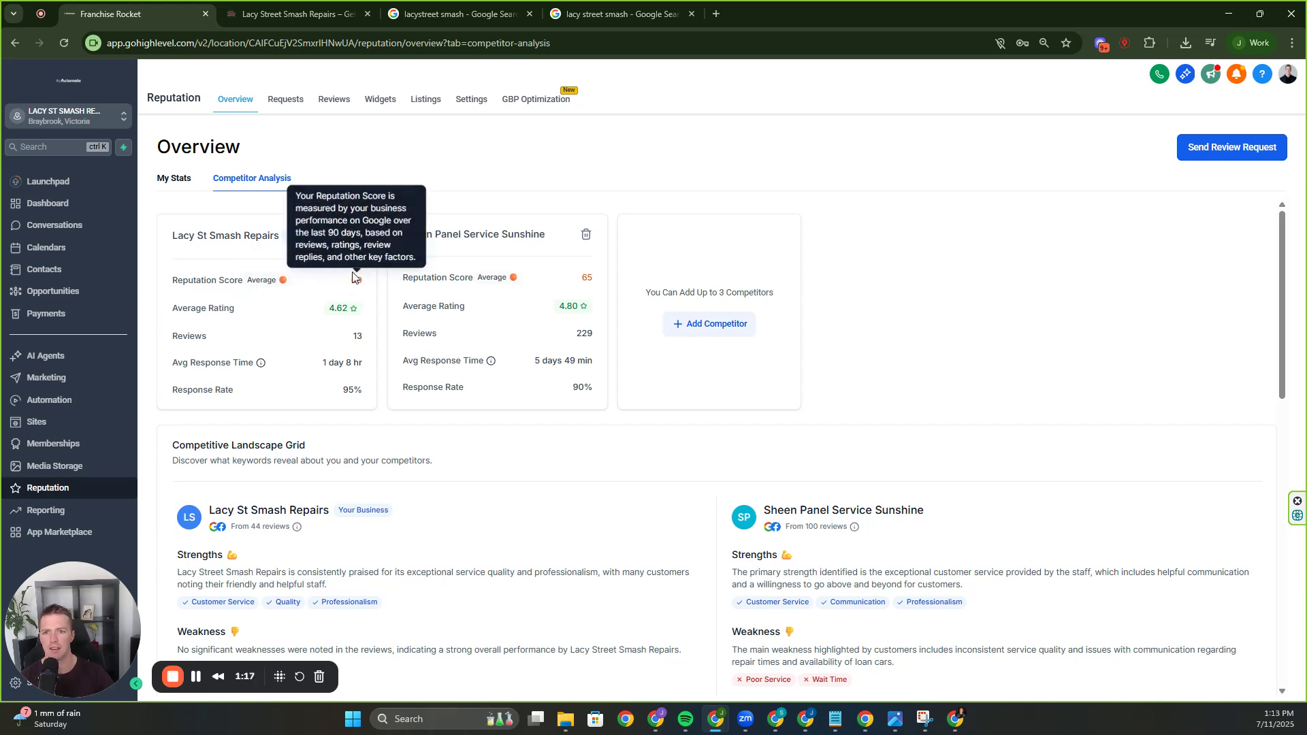
Highlight the competitor's score, 4.80 average rating, 229 reviews and 90% response rate
mouse_move(361, 286)
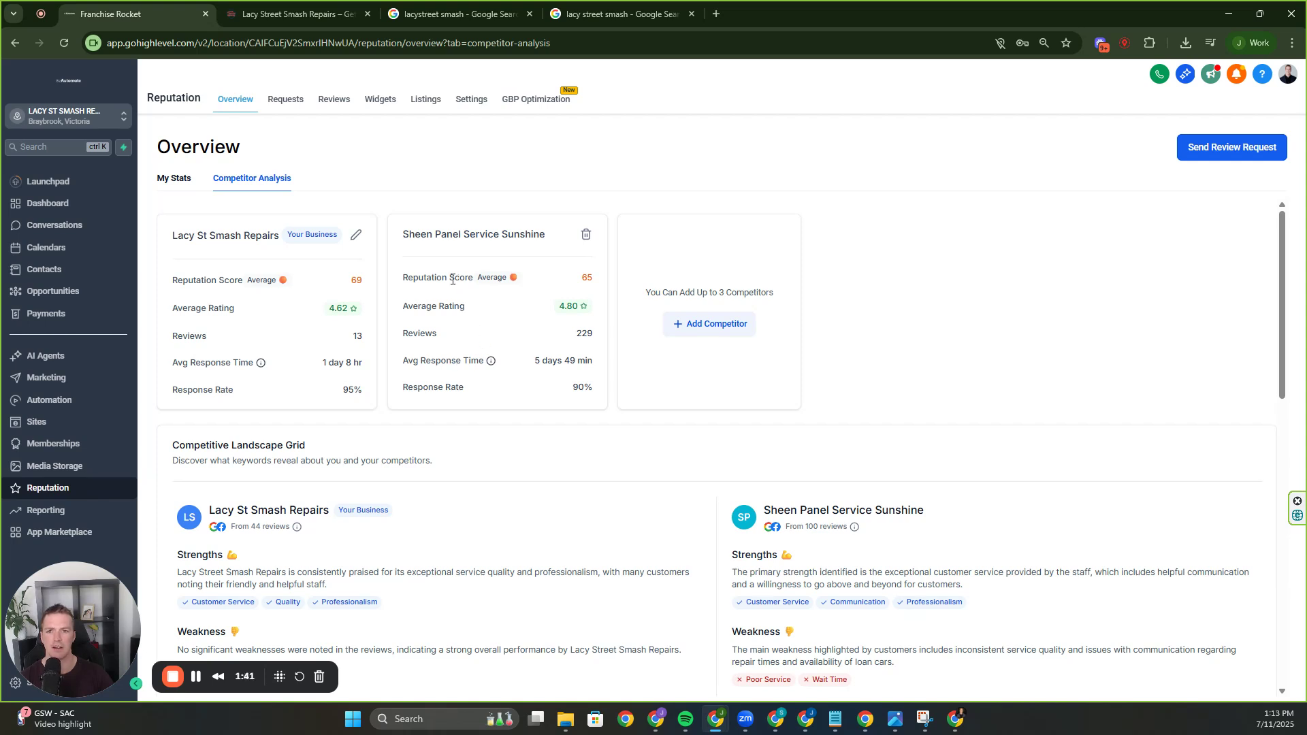
left_click_drag(452, 279, 599, 368)
left_click(496, 314)
left_click(584, 311)
left_click(588, 344)
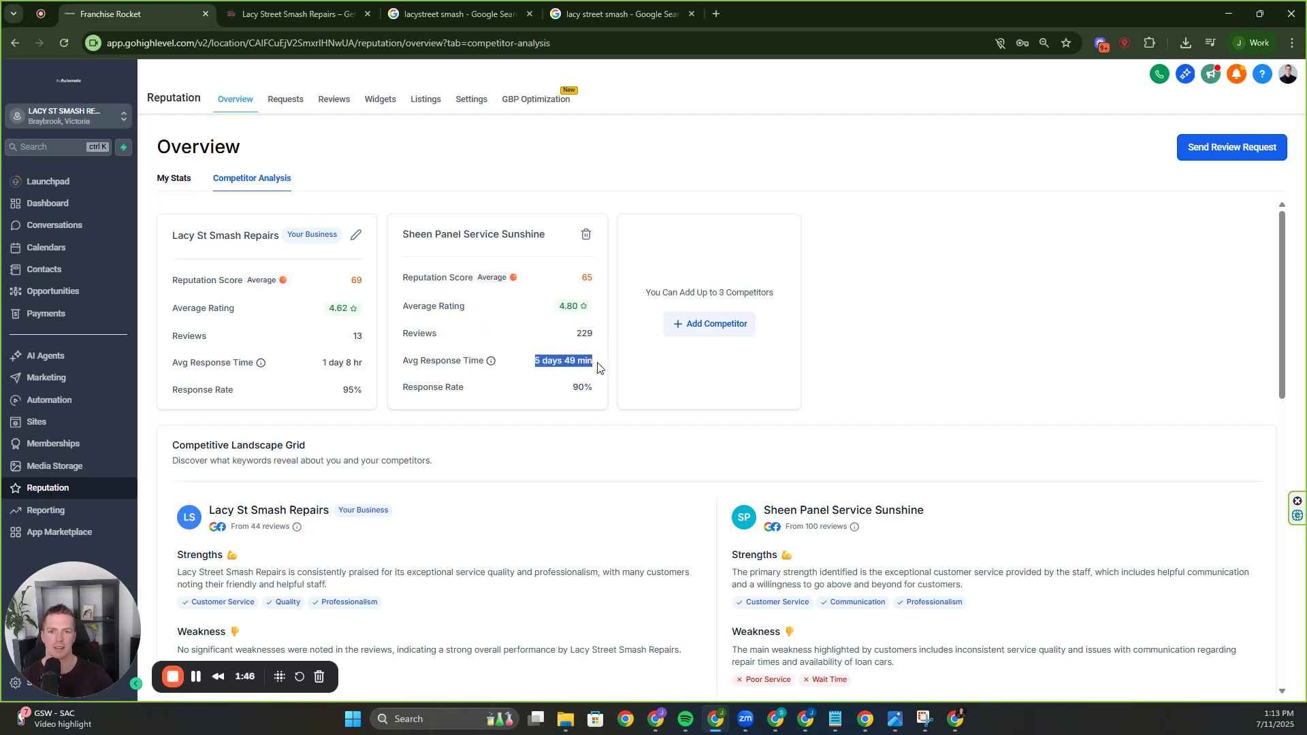
left_click(545, 363)
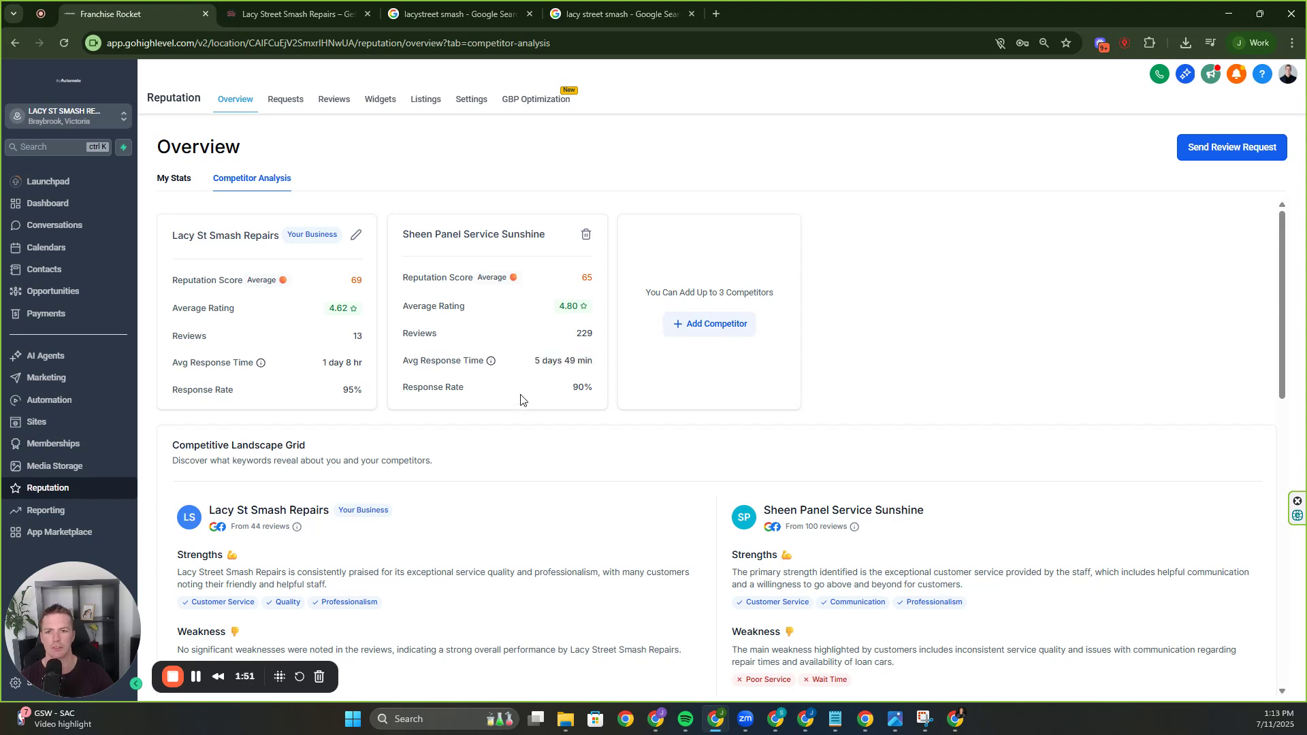
left_click_drag(573, 388, 585, 389)
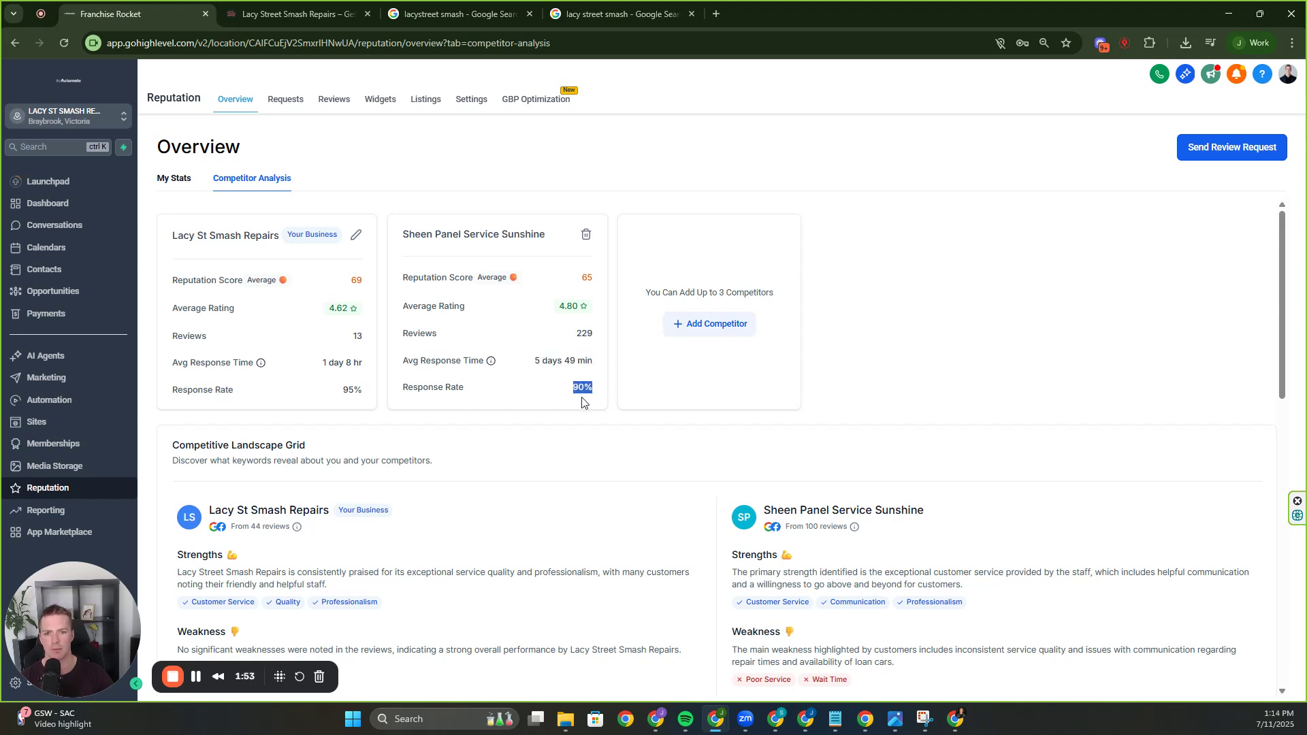
left_click(578, 403)
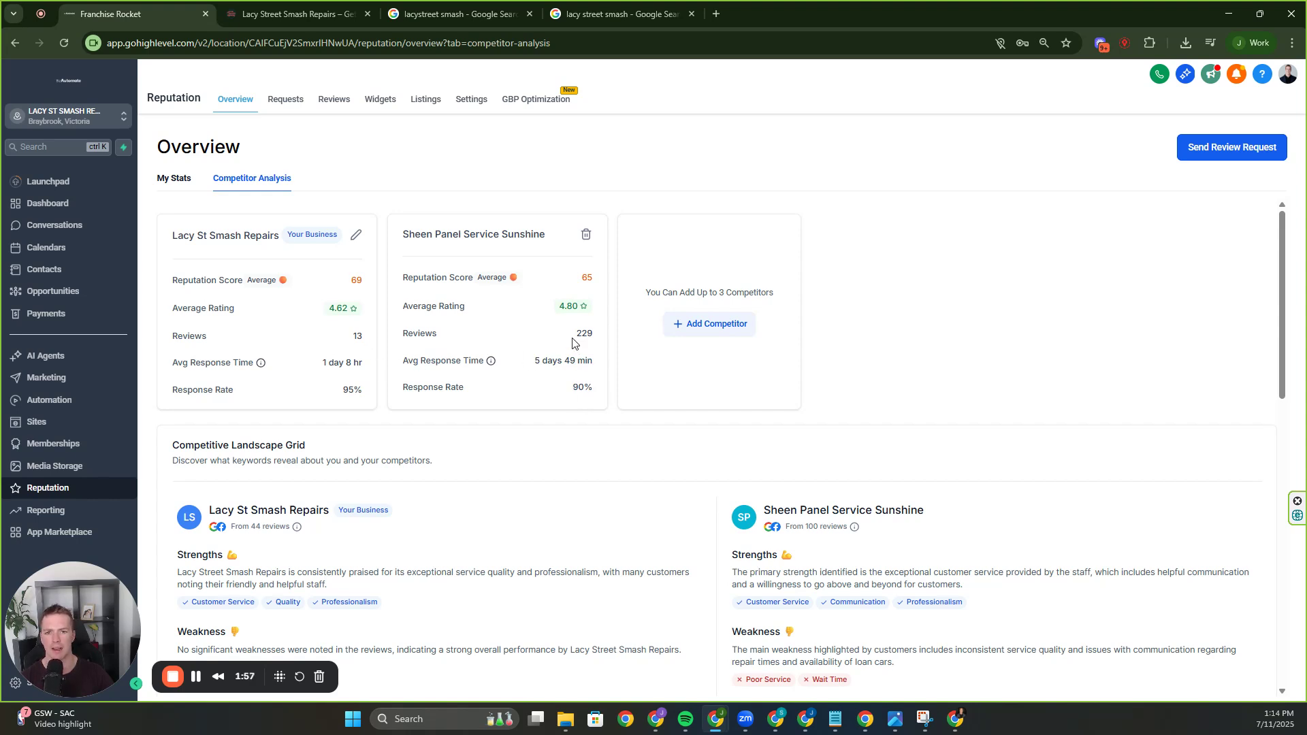
left_click_drag(571, 343, 589, 350)
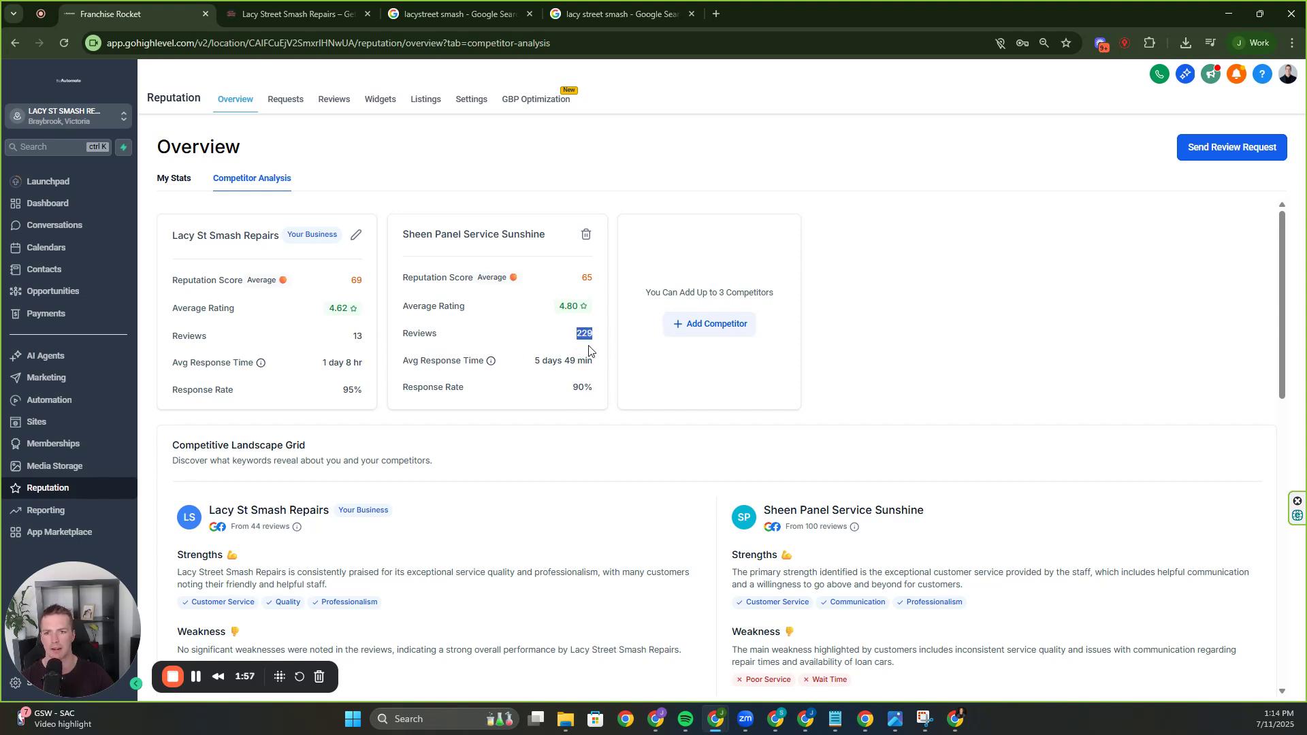
left_click(533, 337)
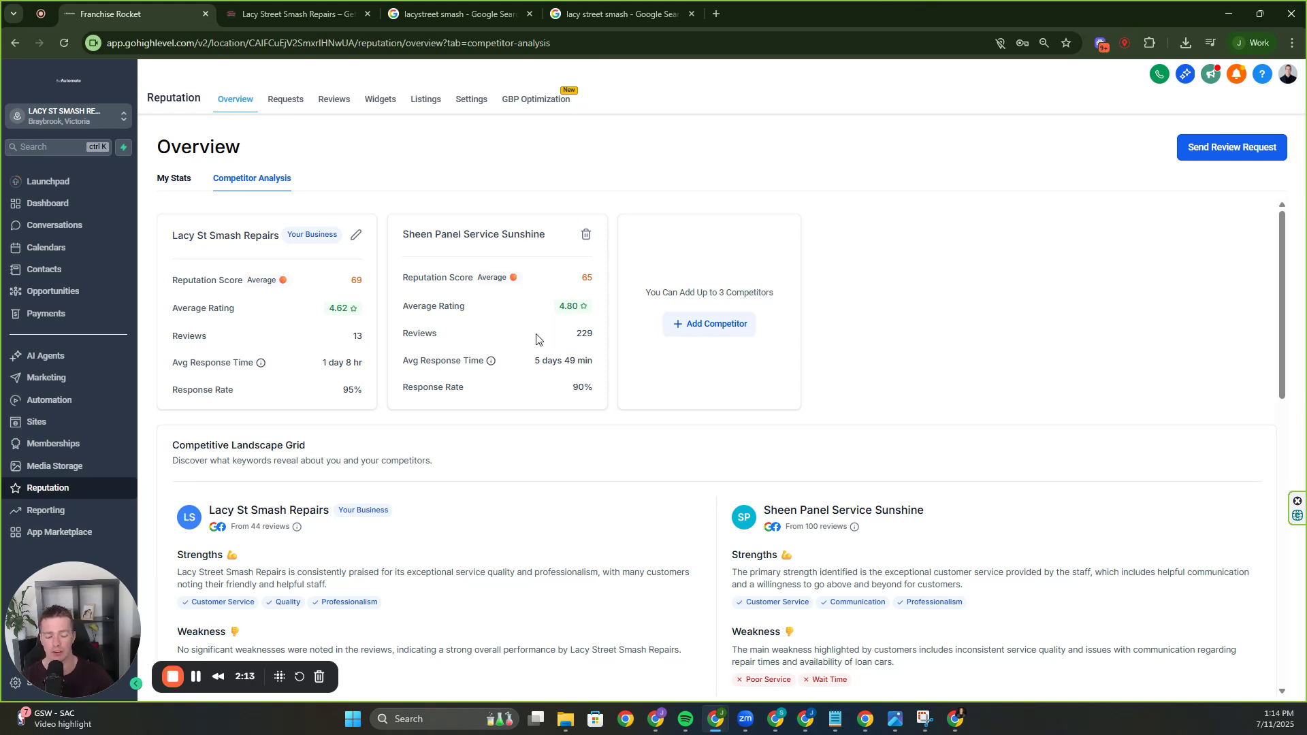
Scroll through the competitor Sentiment HeatMap and Rating by Source, then back up
scroll(530, 341, "down", 2)
scroll(449, 316, "down", 1)
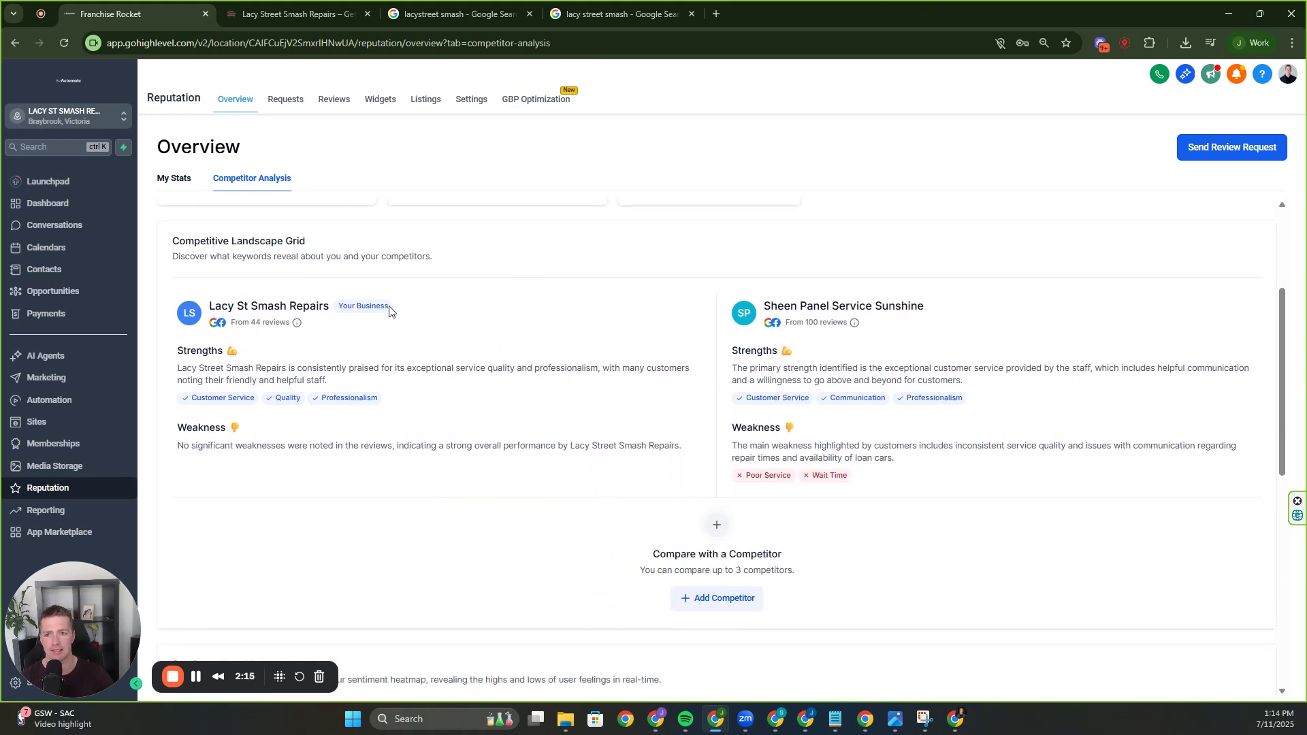
scroll(589, 350, "down", 6)
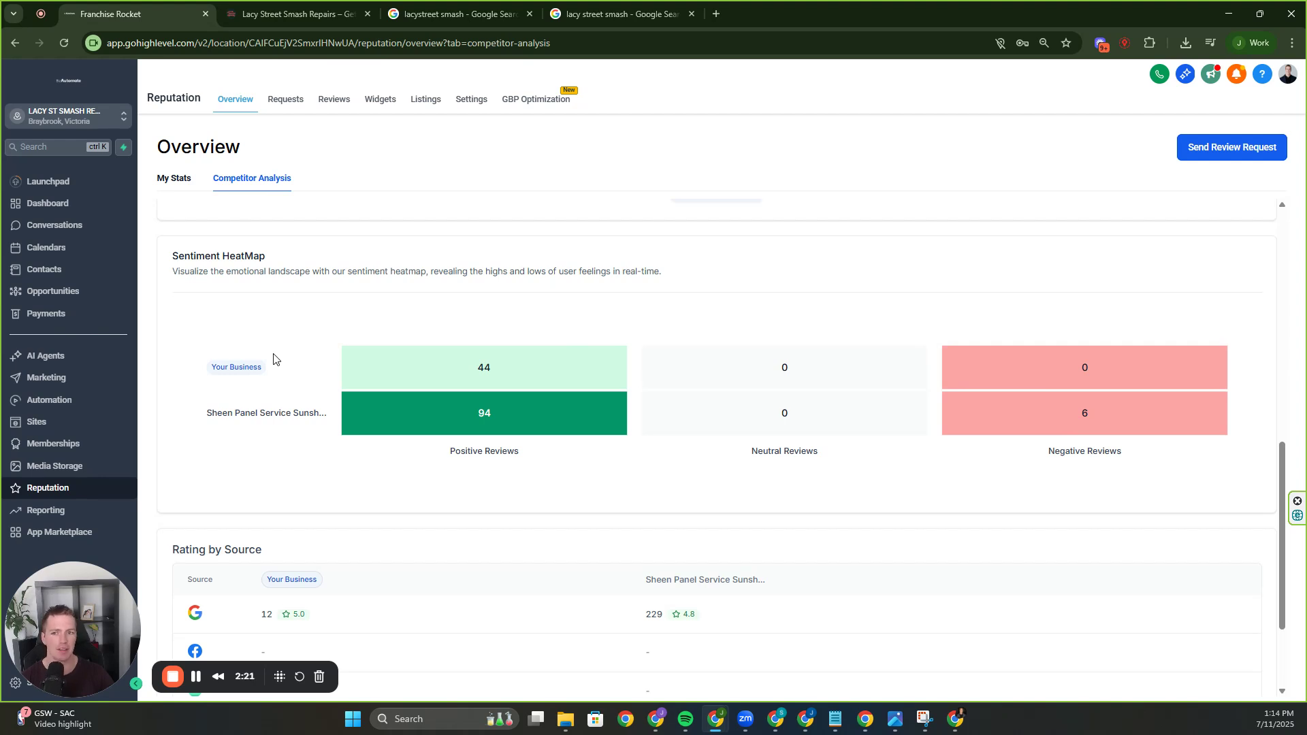
scroll(300, 362, "down", 1)
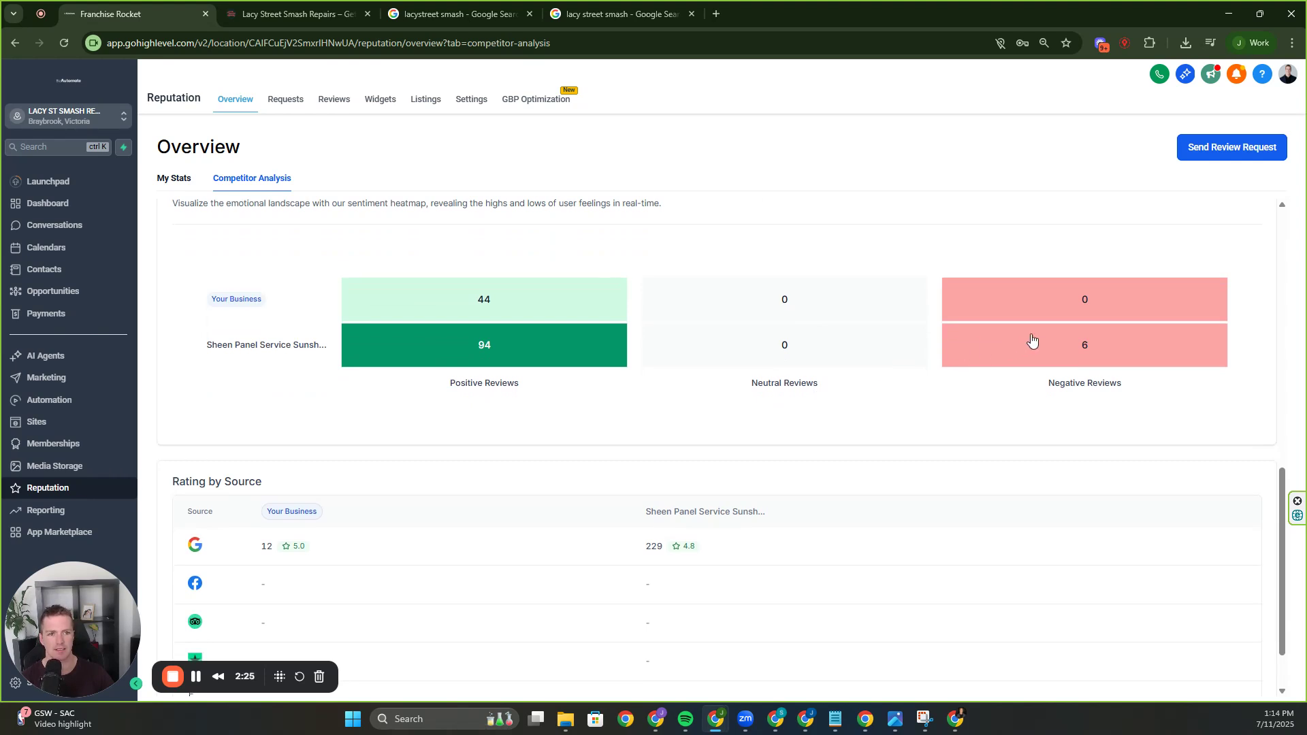
scroll(1019, 286, "down", 1)
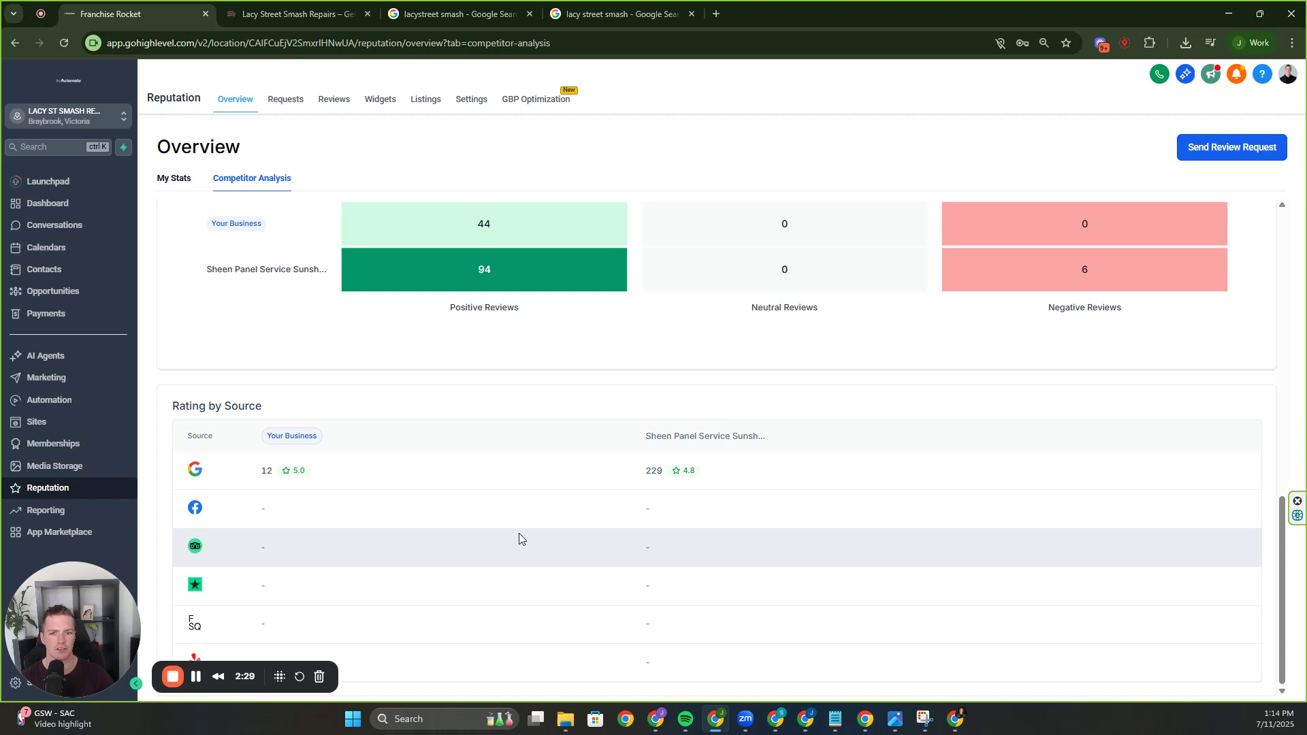
scroll(429, 498, "up", 10)
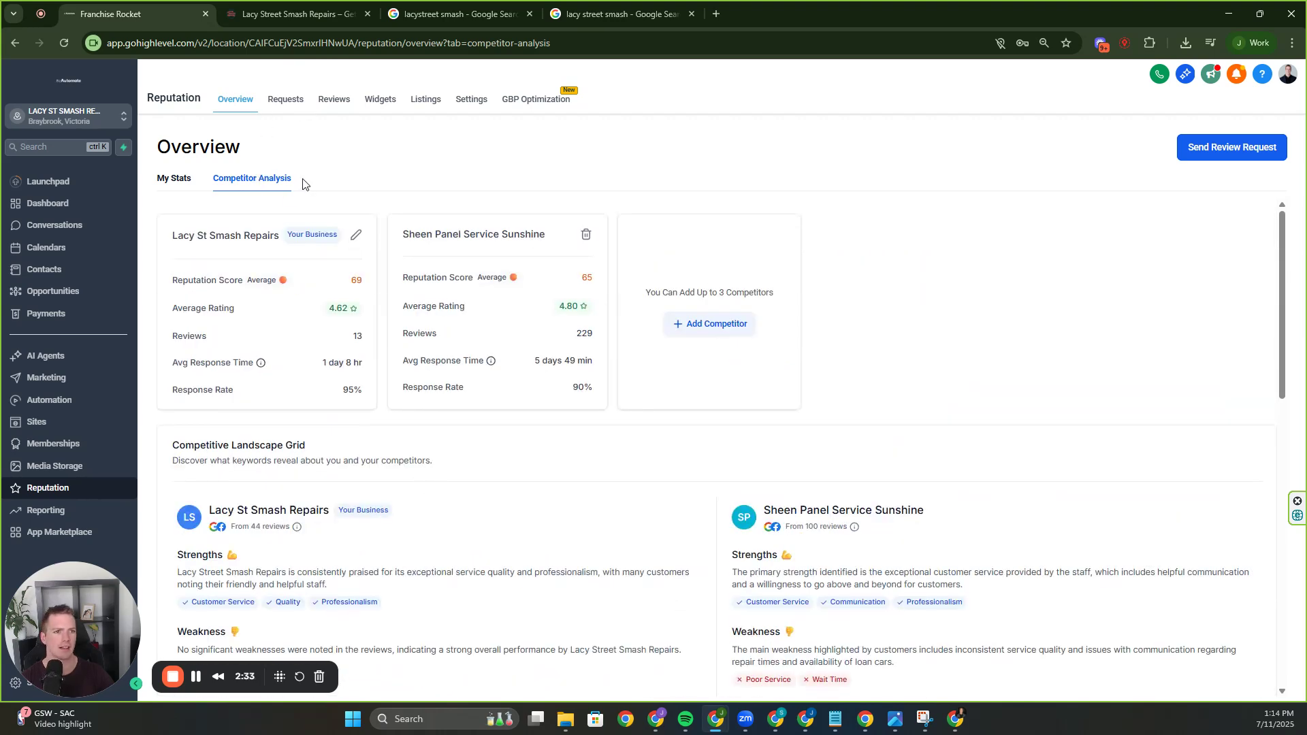
On the Requests page, start a review request for a contact, then close it unsent
left_click(284, 101)
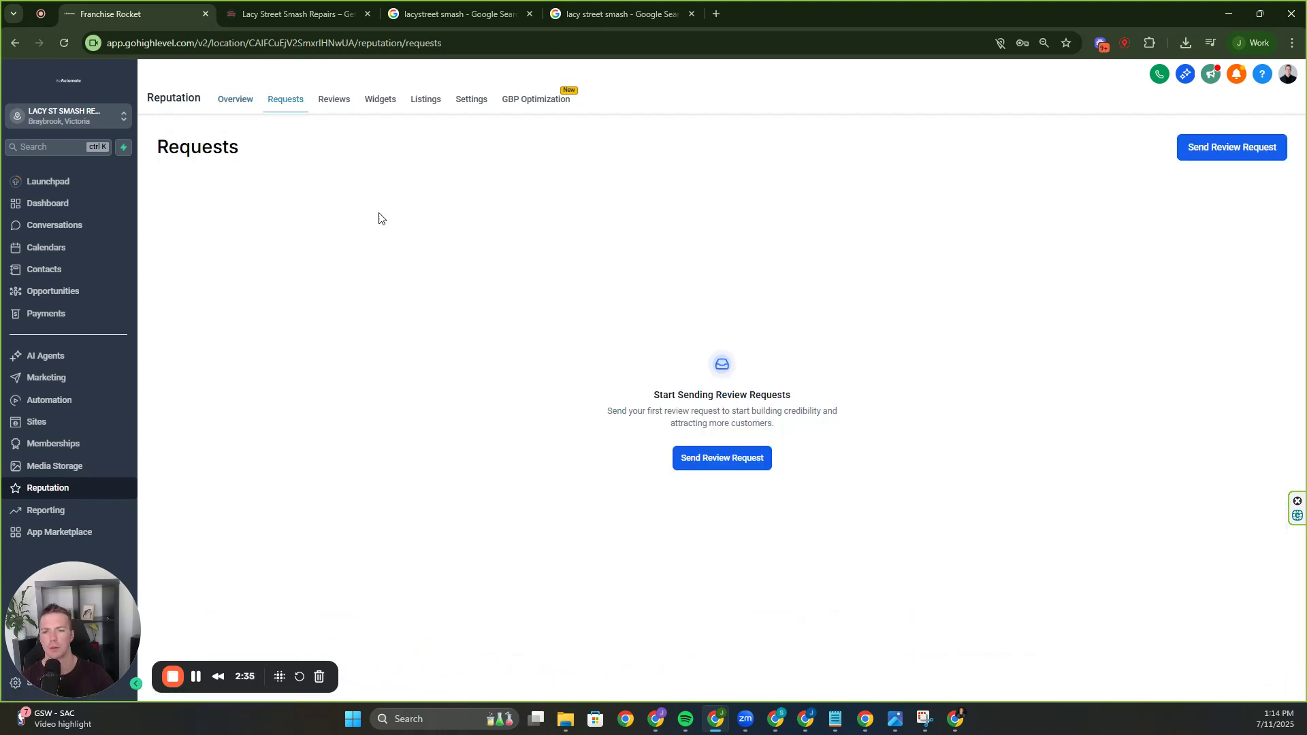
left_click(701, 458)
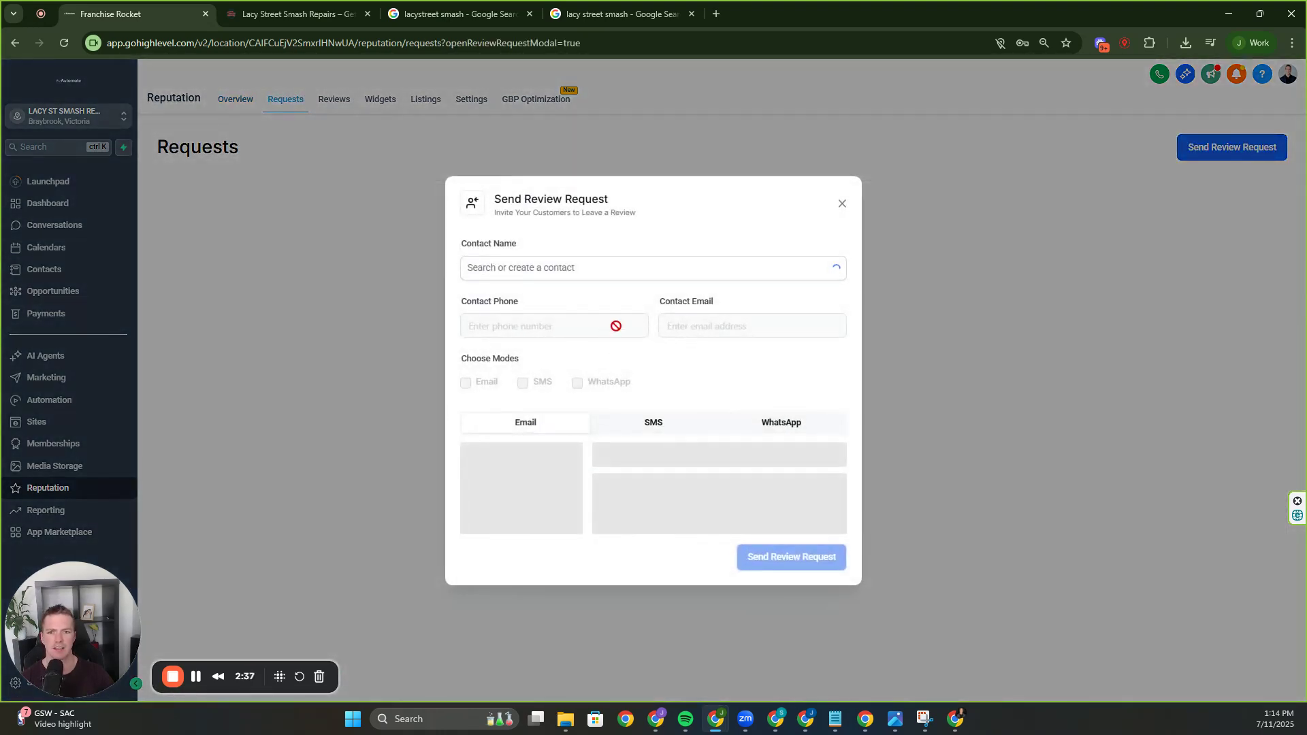
left_click(627, 262)
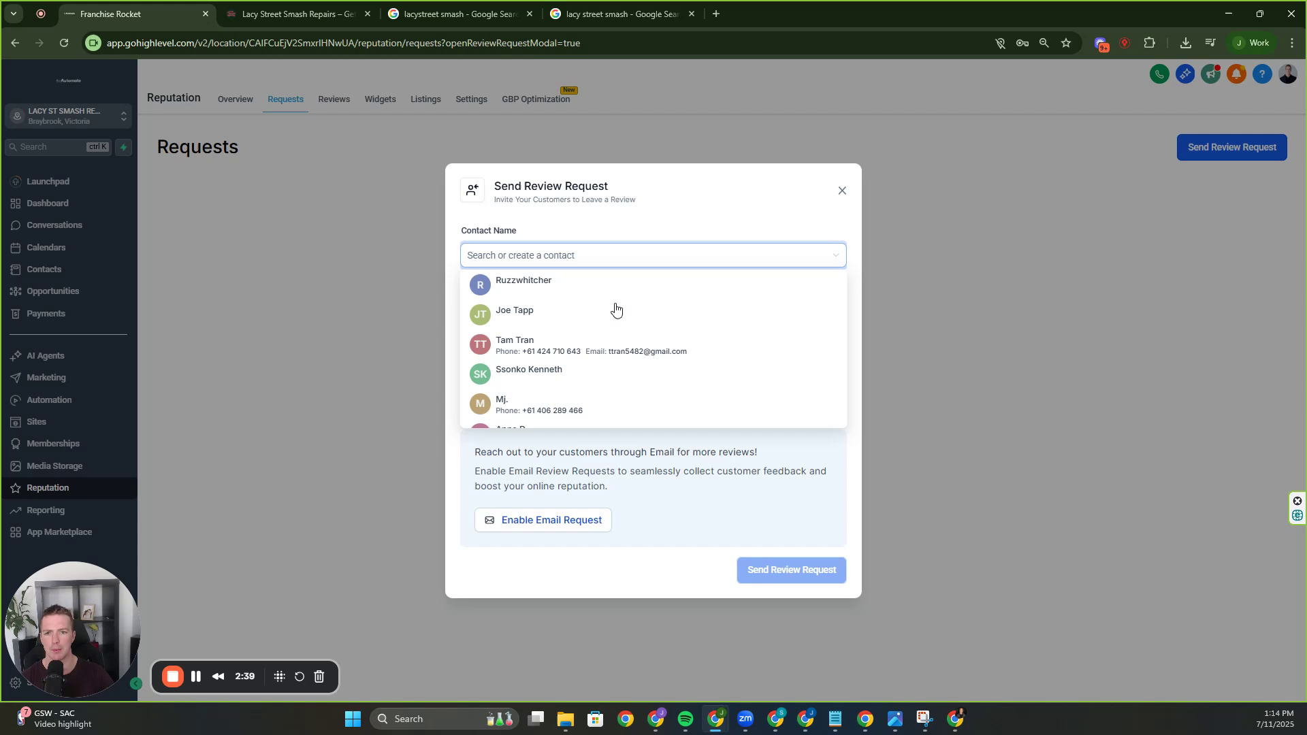
left_click(595, 346)
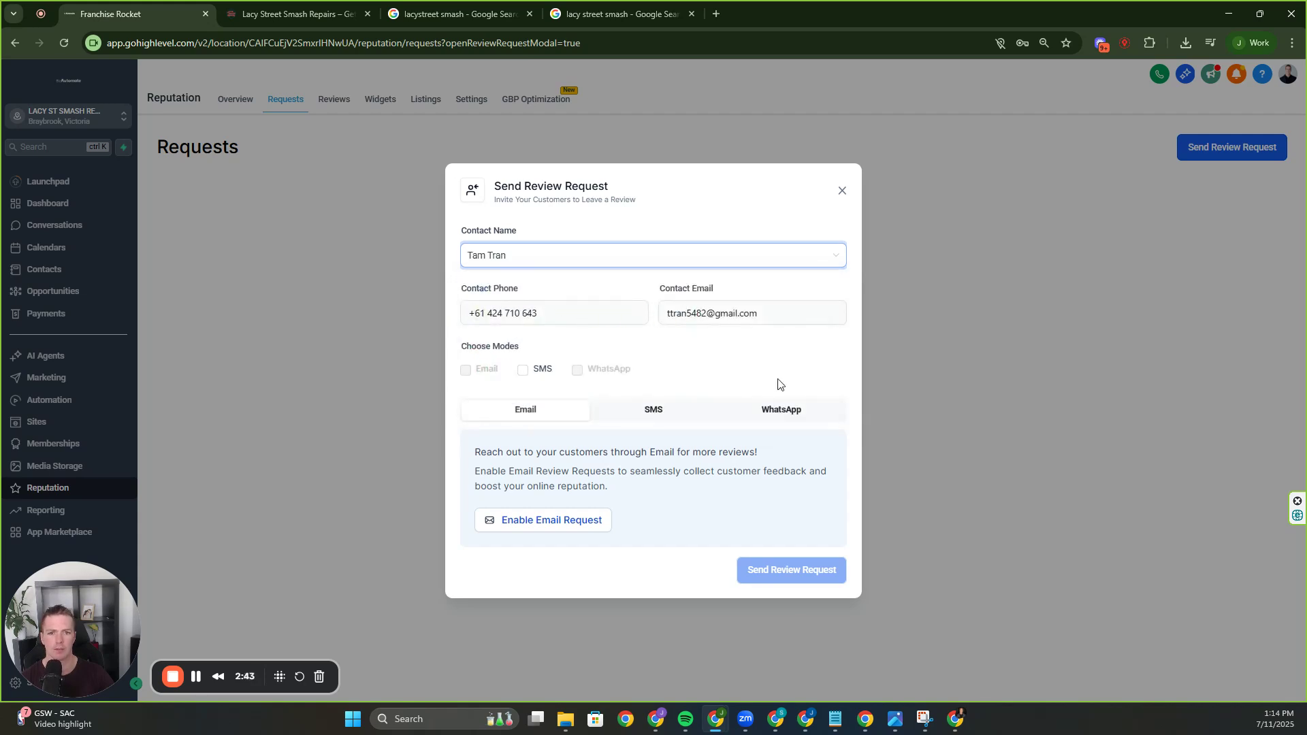
left_click(844, 194)
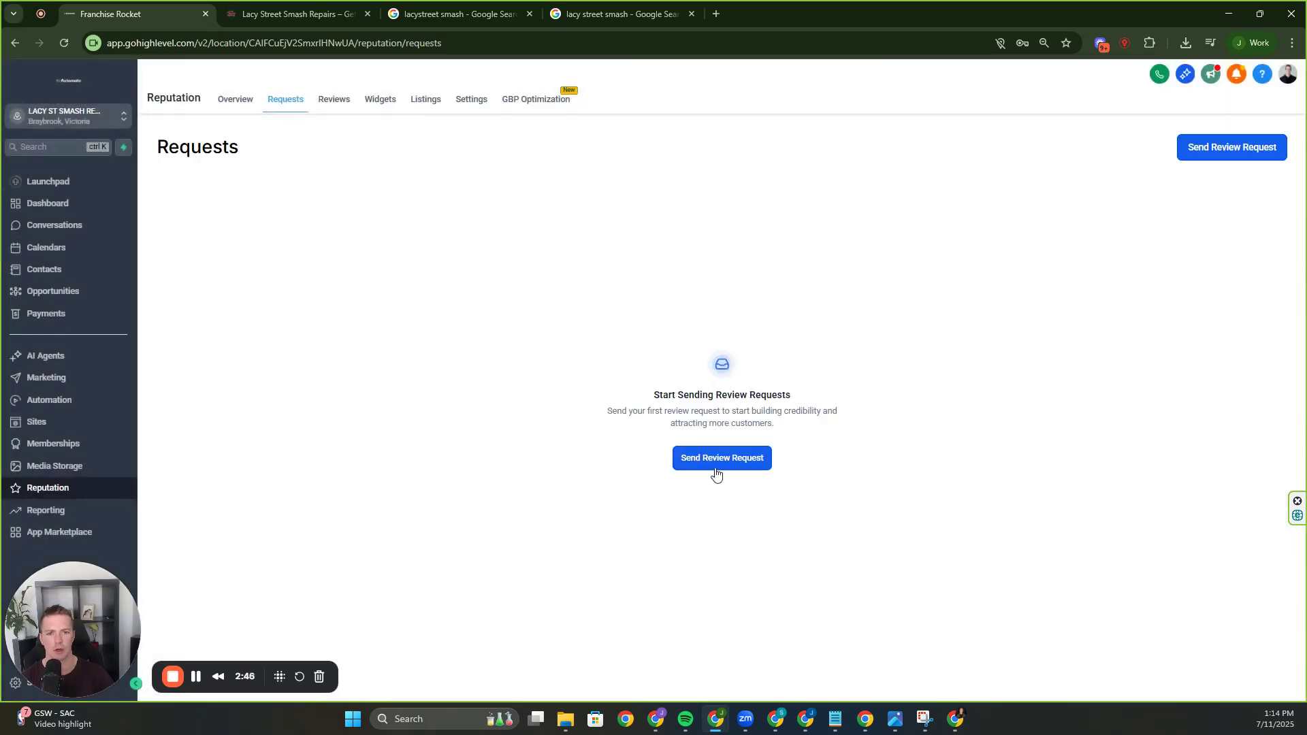
Start a new review request and compare its SMS, Email and WhatsApp versions
left_click(715, 464)
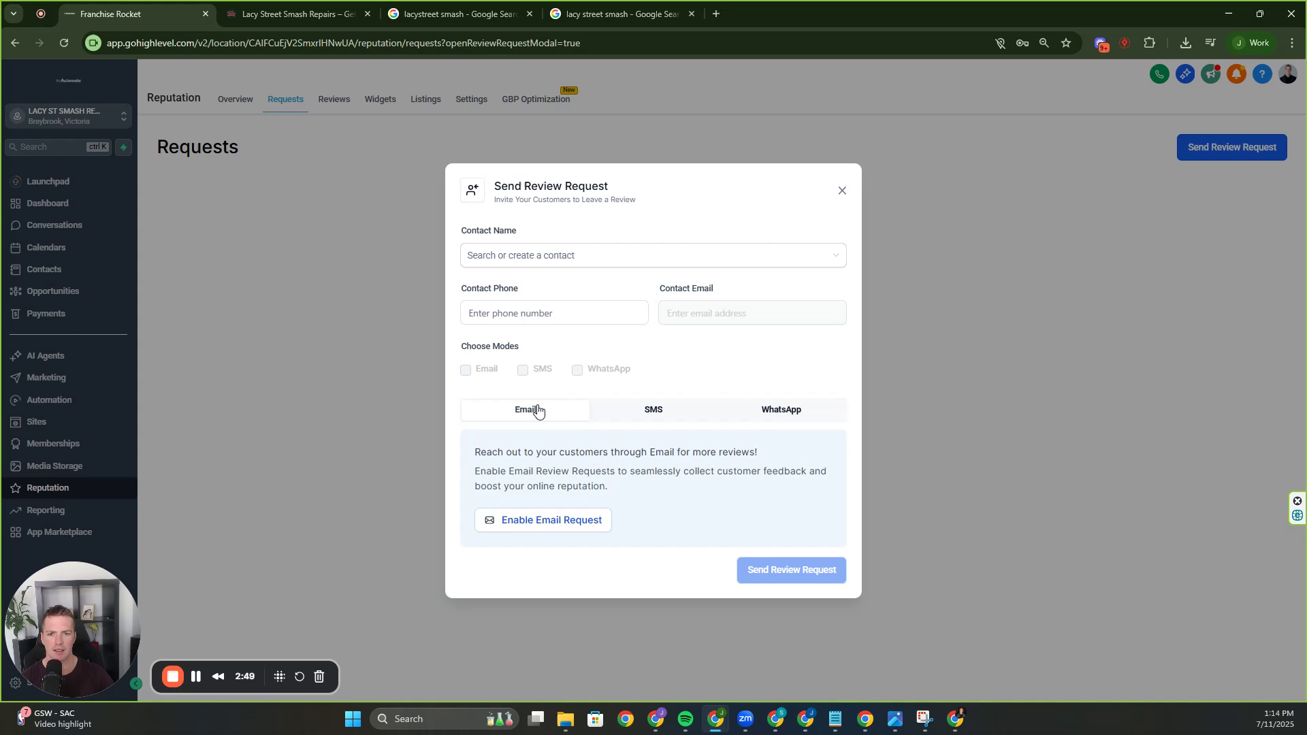
left_click(593, 414)
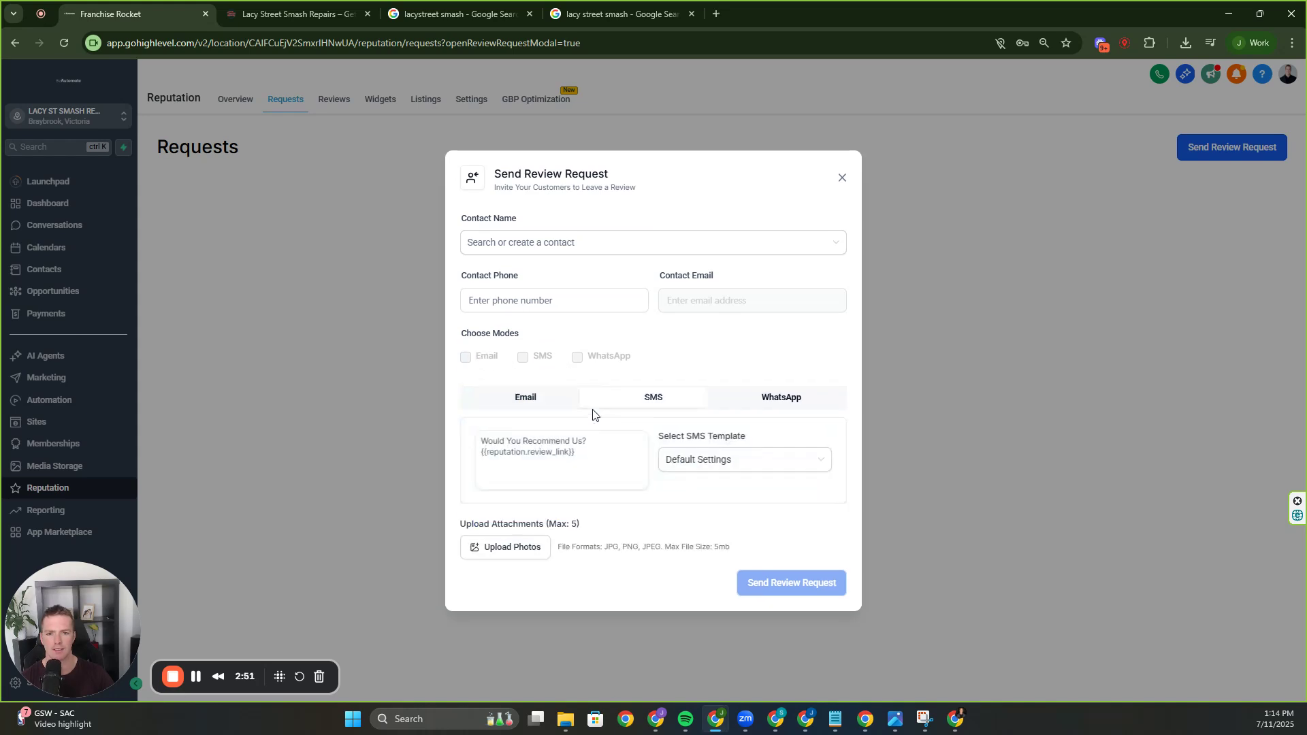
left_click(537, 402)
left_click(647, 409)
left_click(758, 406)
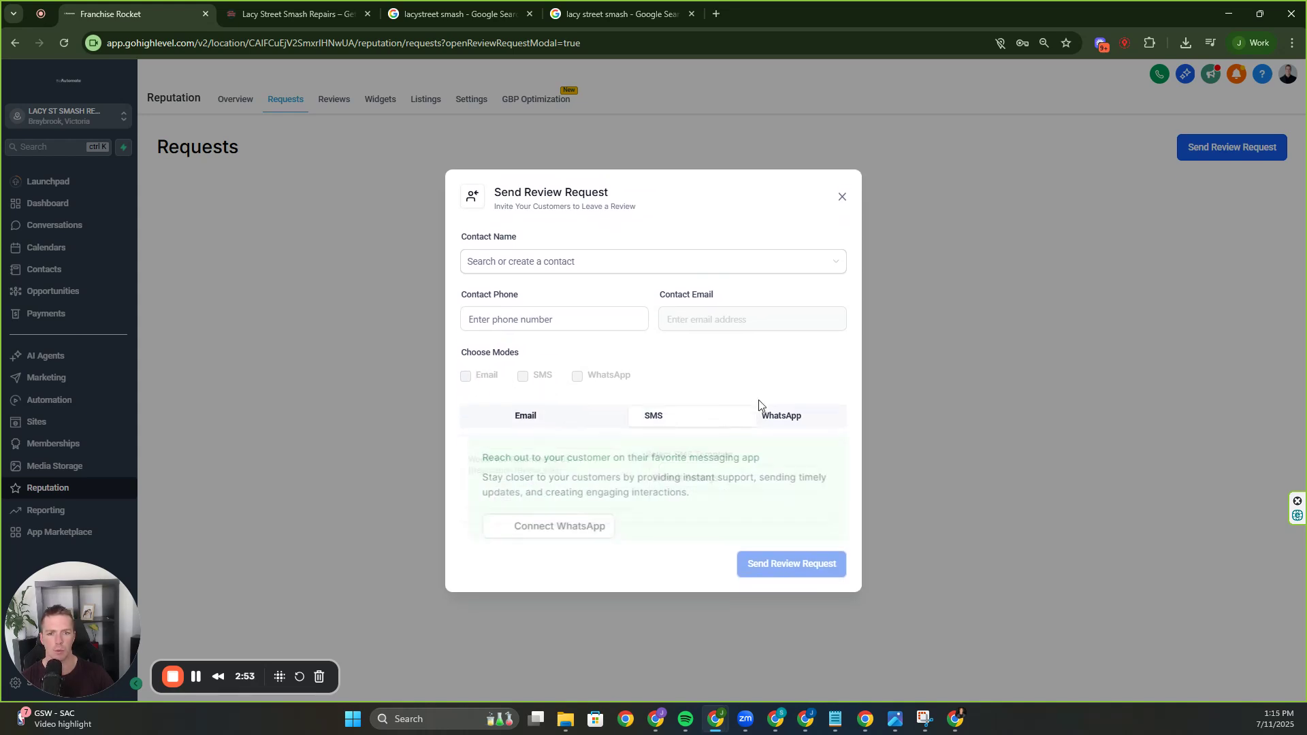
left_click(643, 410)
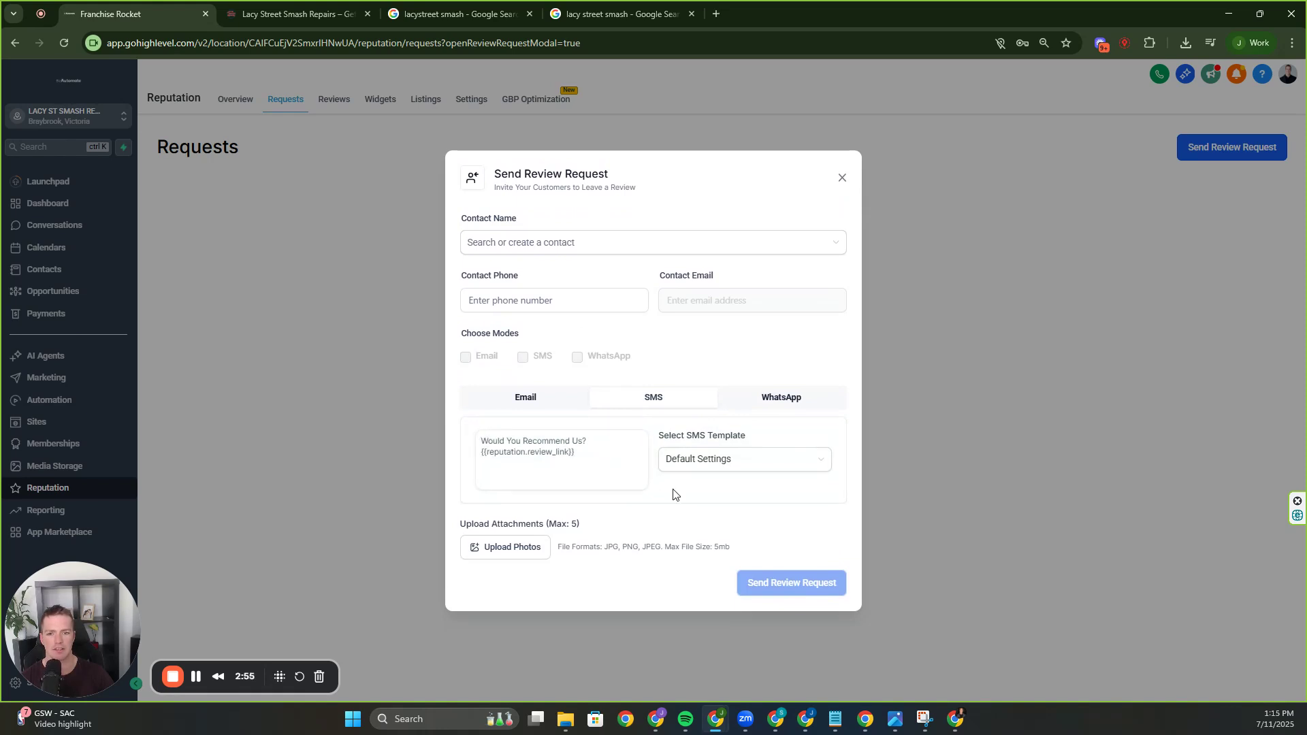
Attach the Emergency electrician (8) photo, close the request unsent, and go to Reviews
left_click(512, 553)
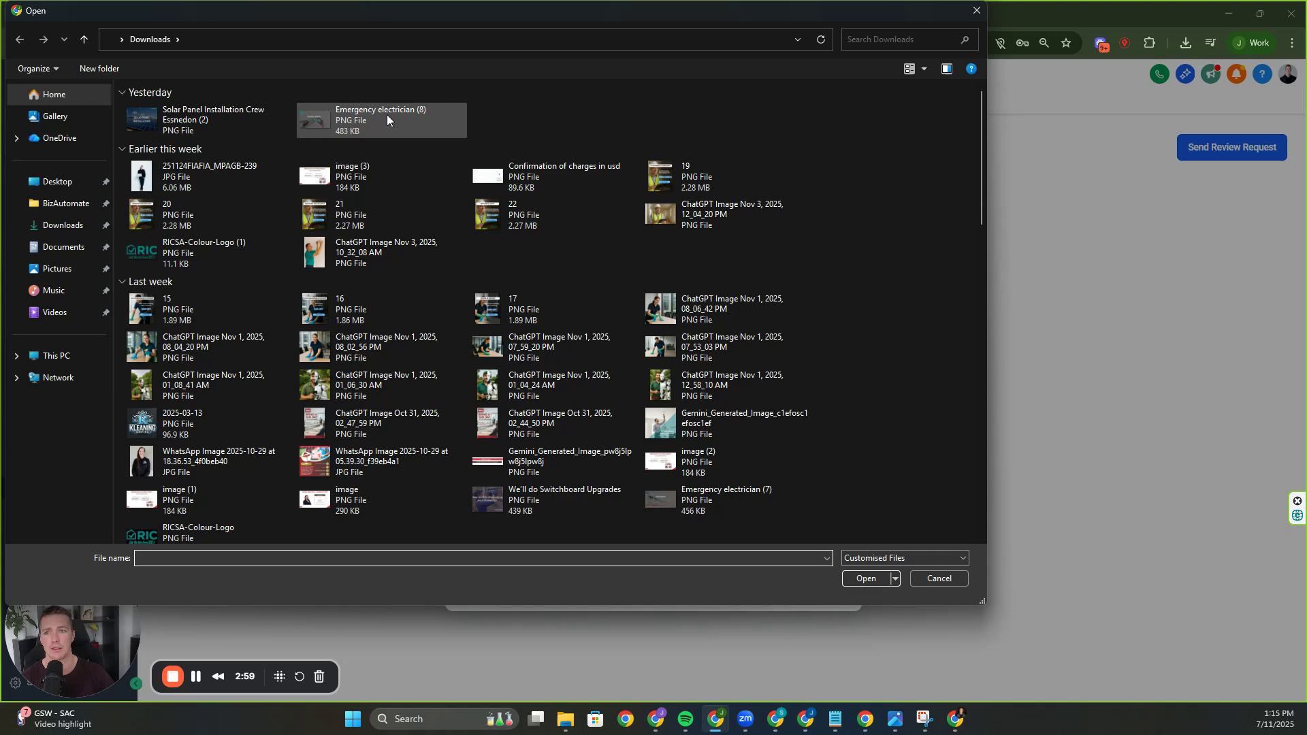
double_click(387, 115)
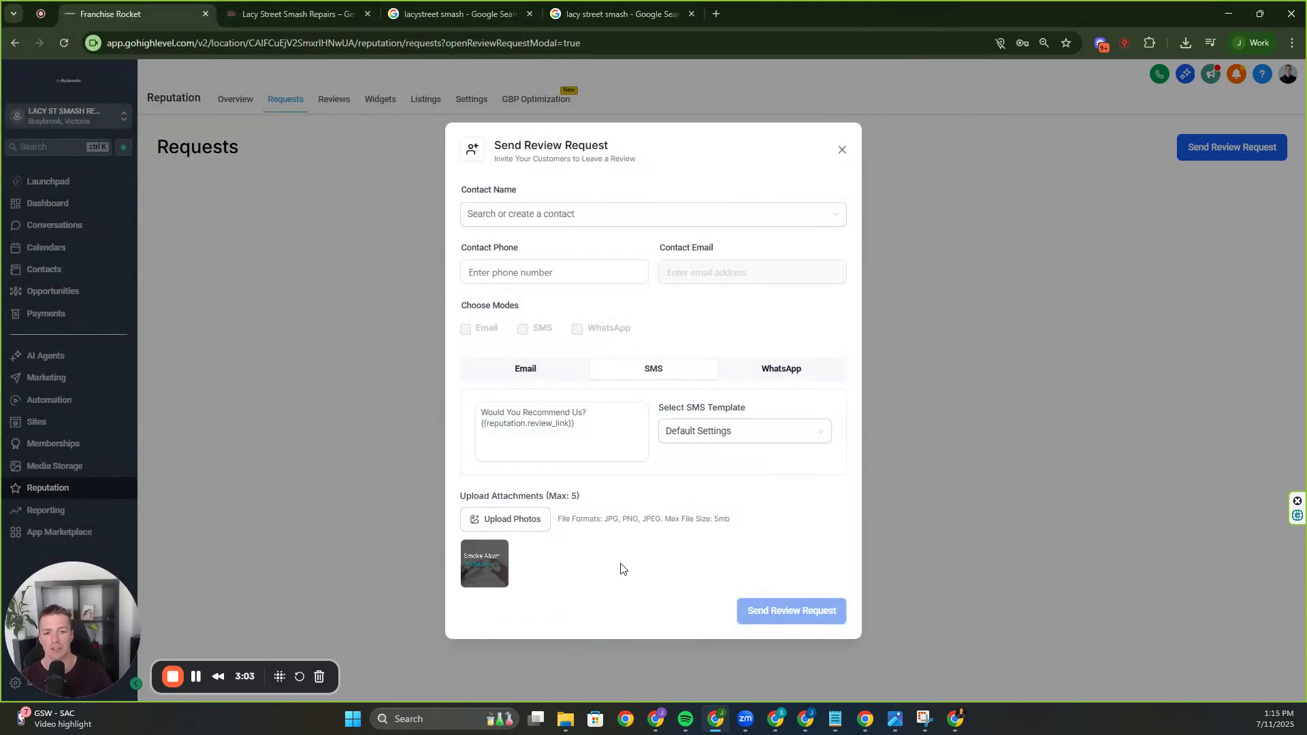
left_click(841, 151)
left_click(327, 104)
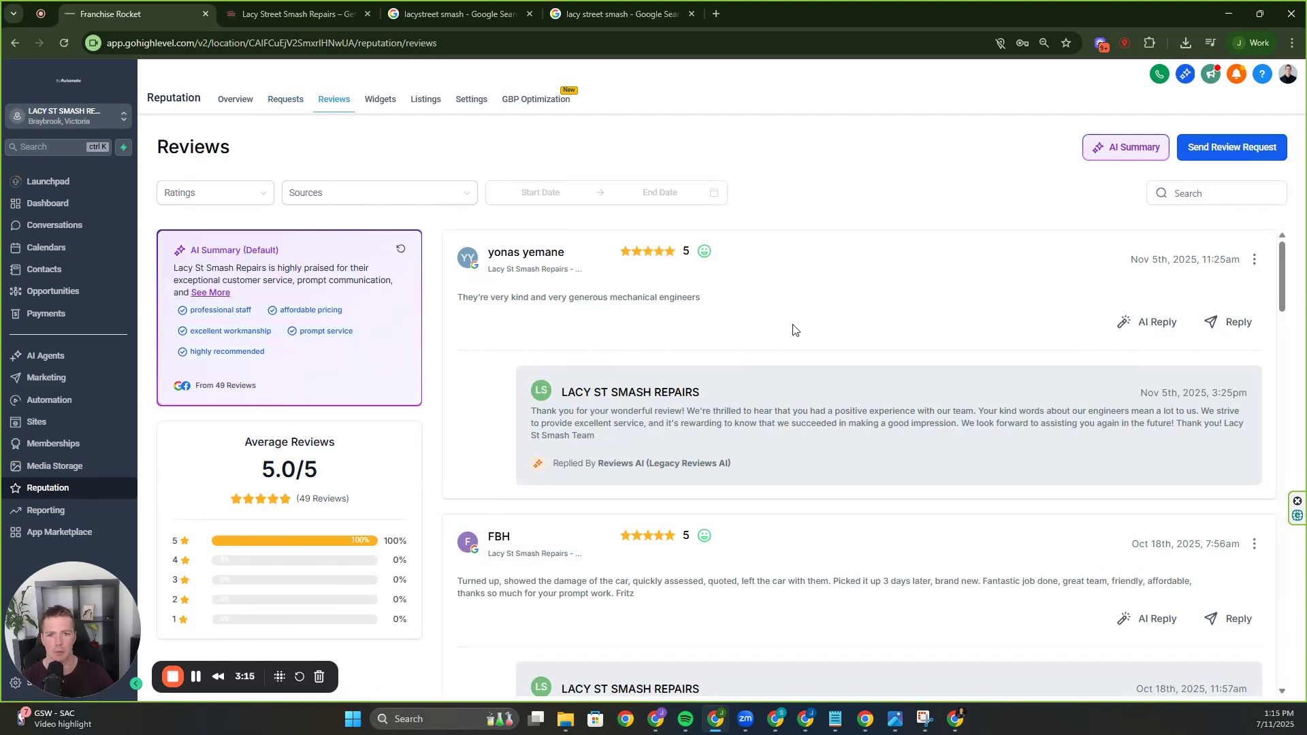
Scroll through the 5.0-rated reviews and their replies
scroll(792, 324, "down", 6)
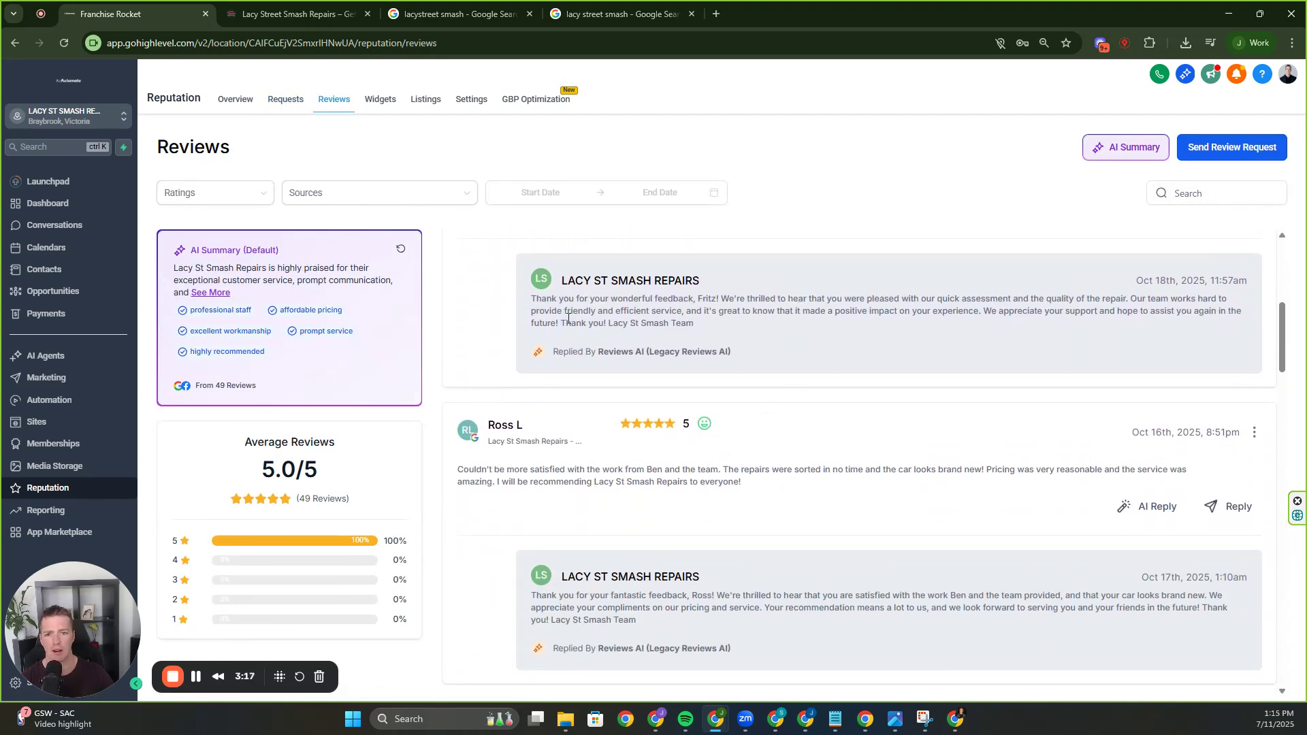
left_click_drag(532, 310, 733, 334)
left_click(778, 356)
scroll(781, 371, "up", 2)
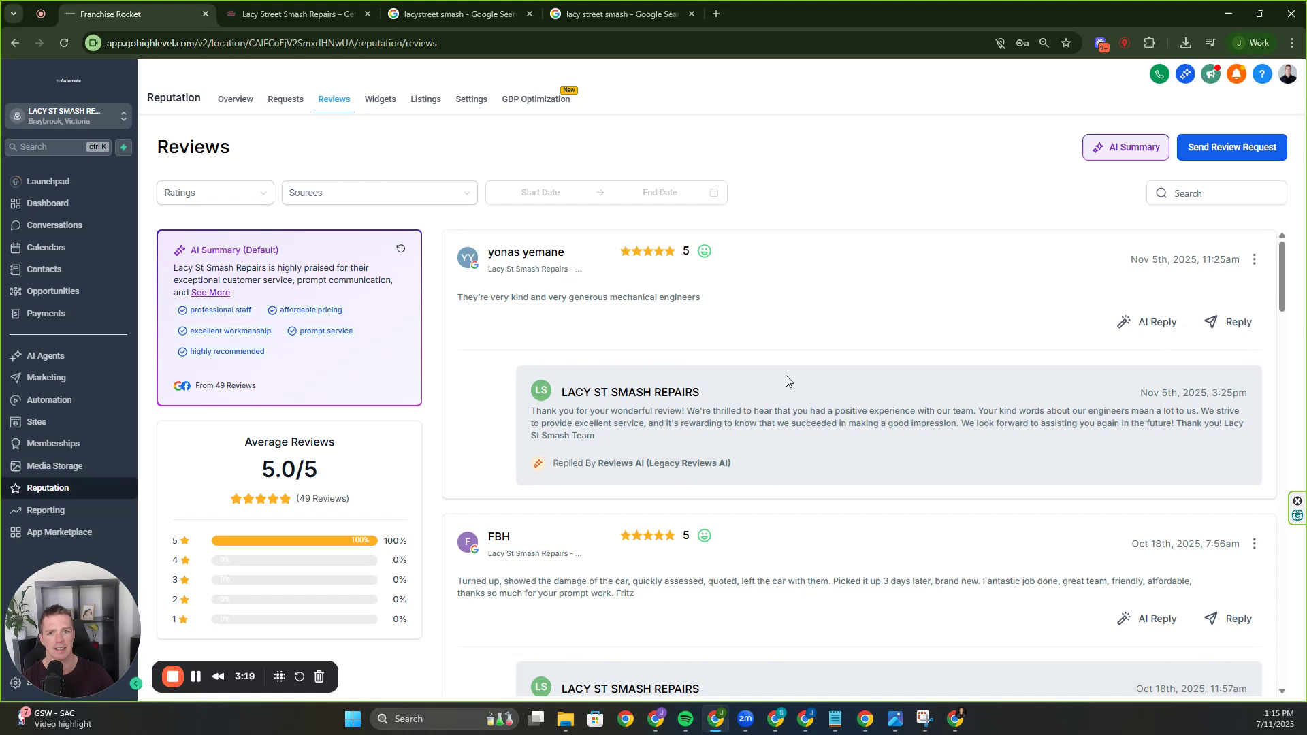
Check the Sources and Ratings filter options, then go to the Widgets page
left_click(315, 191)
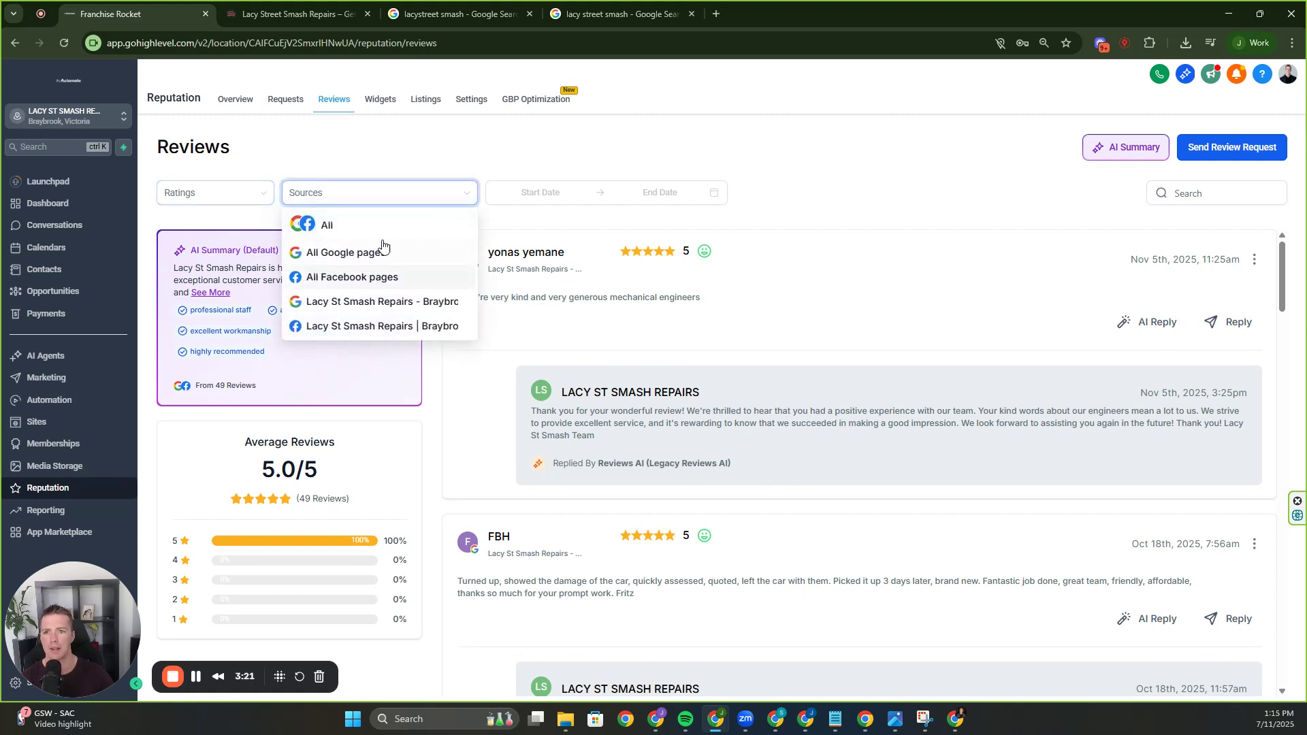
left_click(385, 187)
left_click(217, 193)
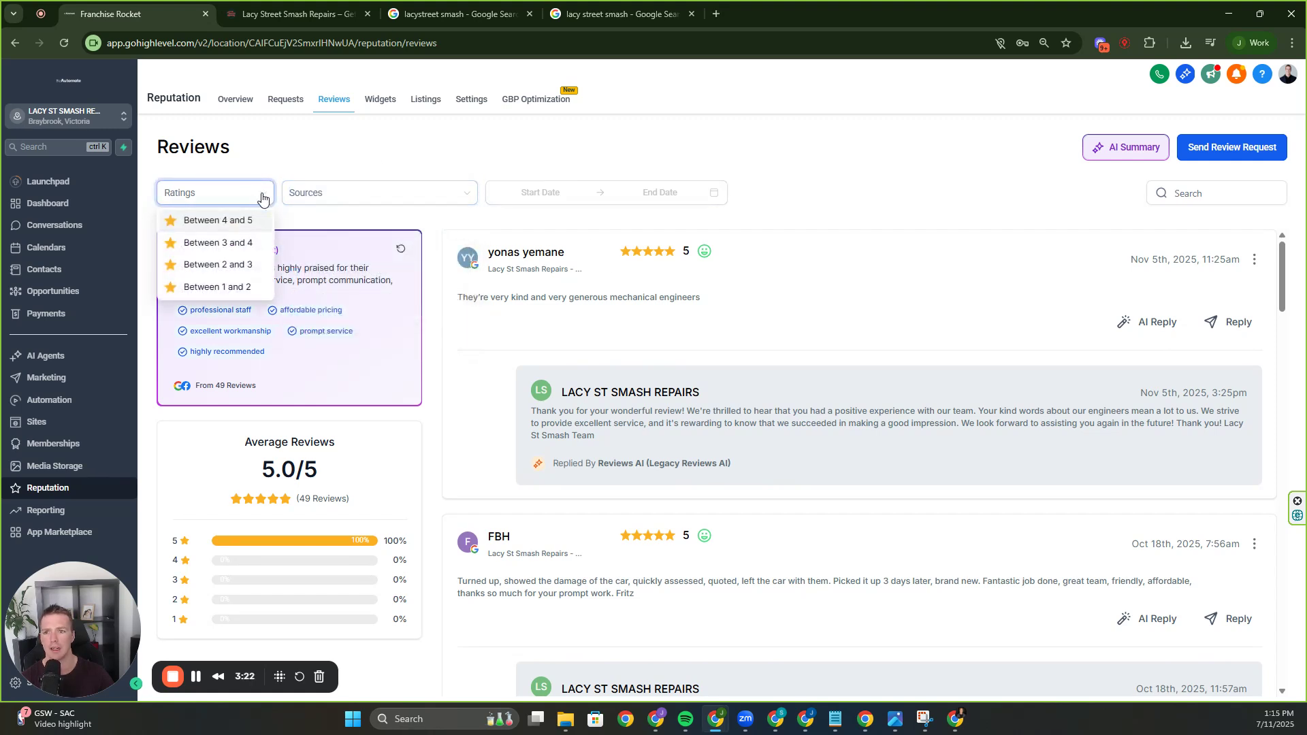
left_click(326, 155)
left_click(371, 102)
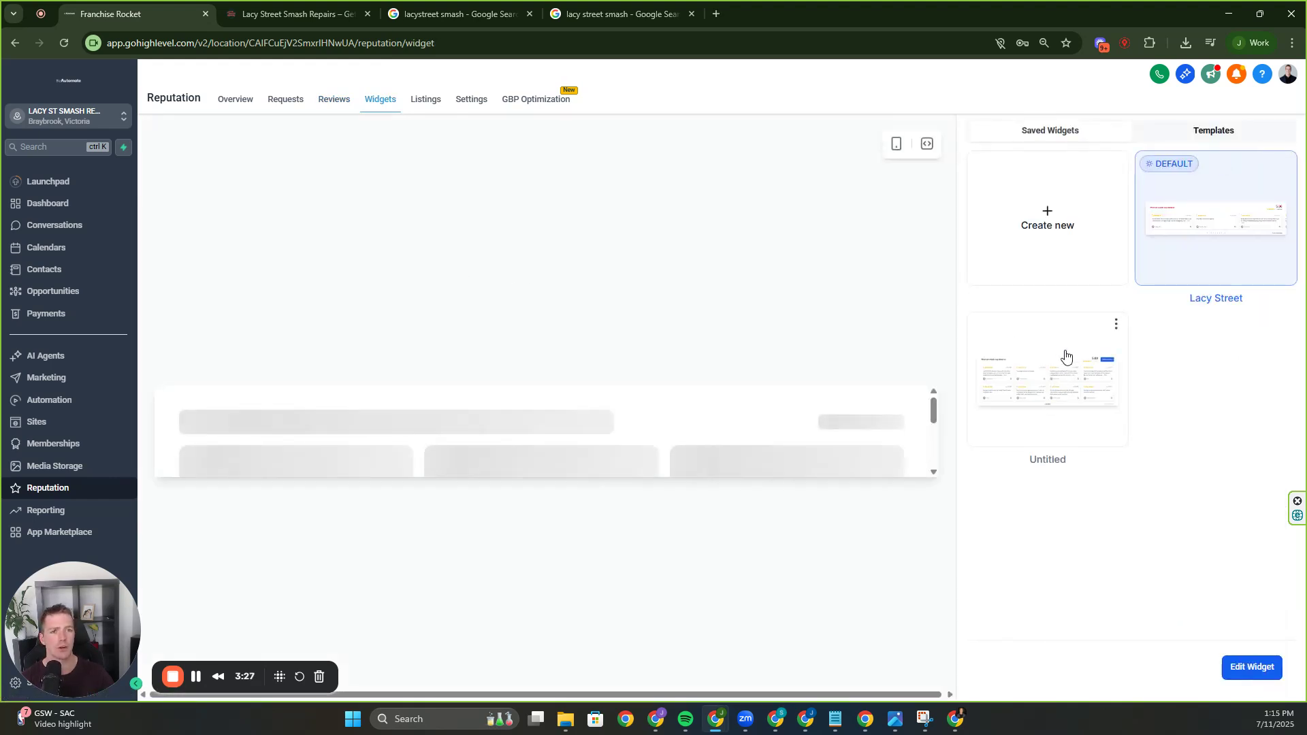
Create a new review widget and switch off its AI Summary
left_click(1046, 234)
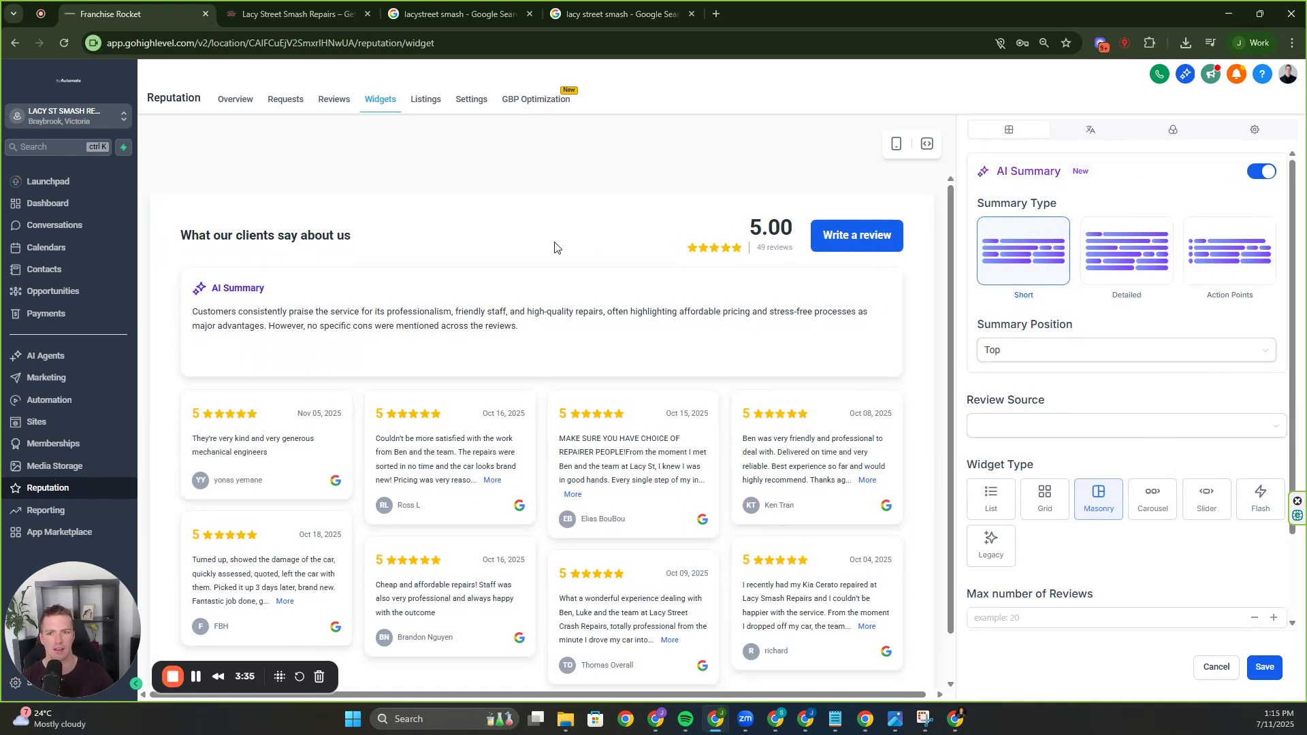
triple_click(339, 311)
left_click(571, 337)
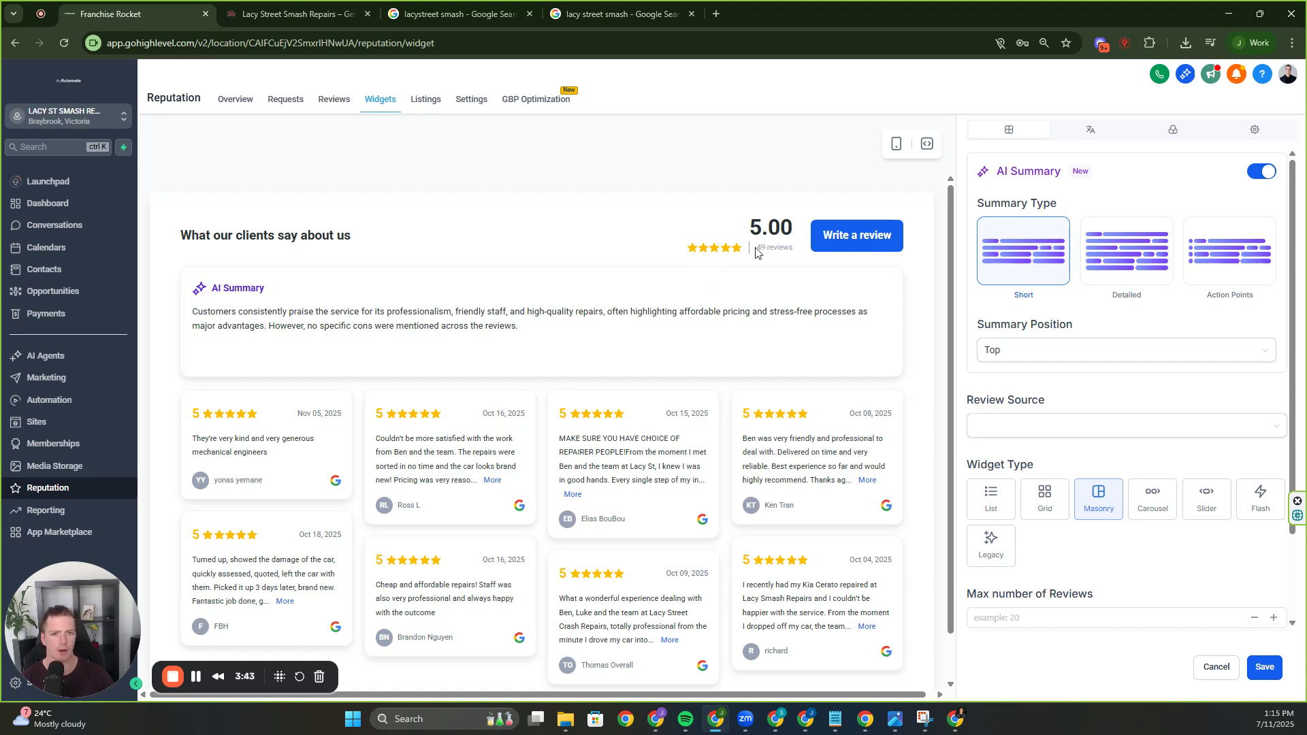
scroll(1121, 379, "down", 2)
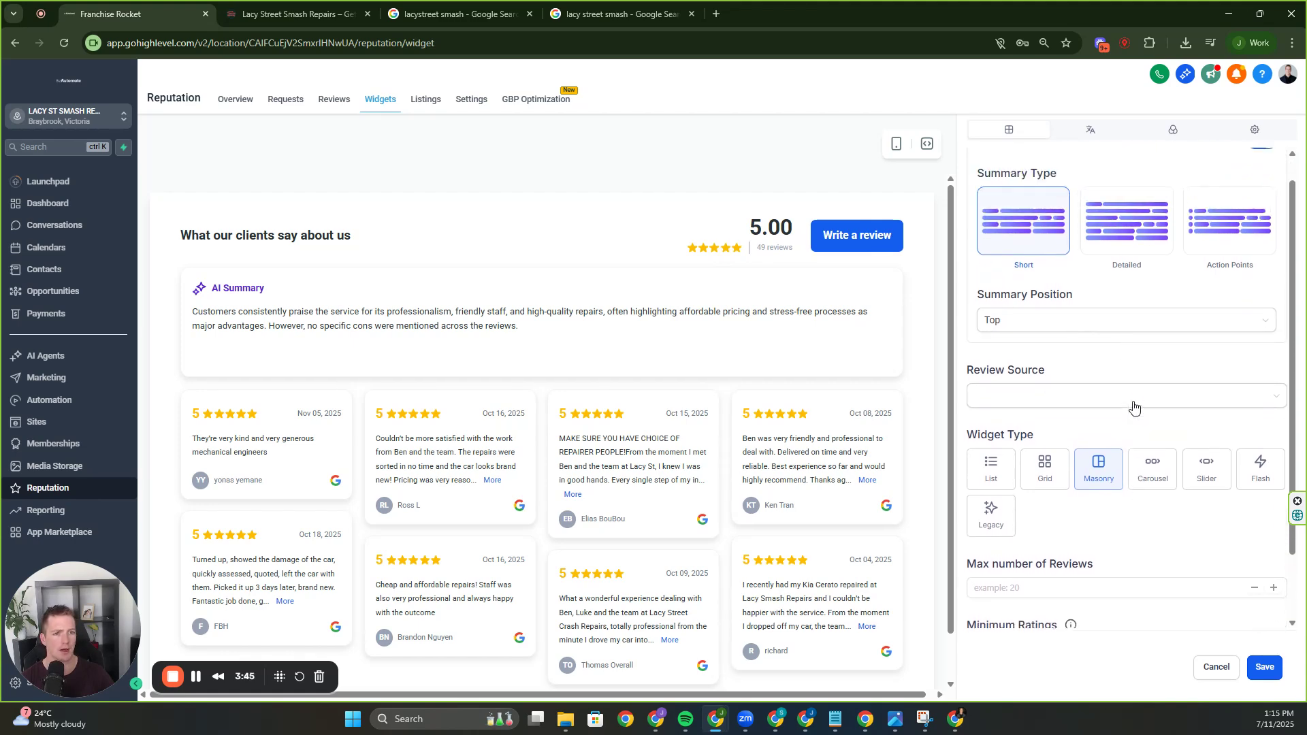
scroll(1132, 405, "up", 2)
left_click(1261, 172)
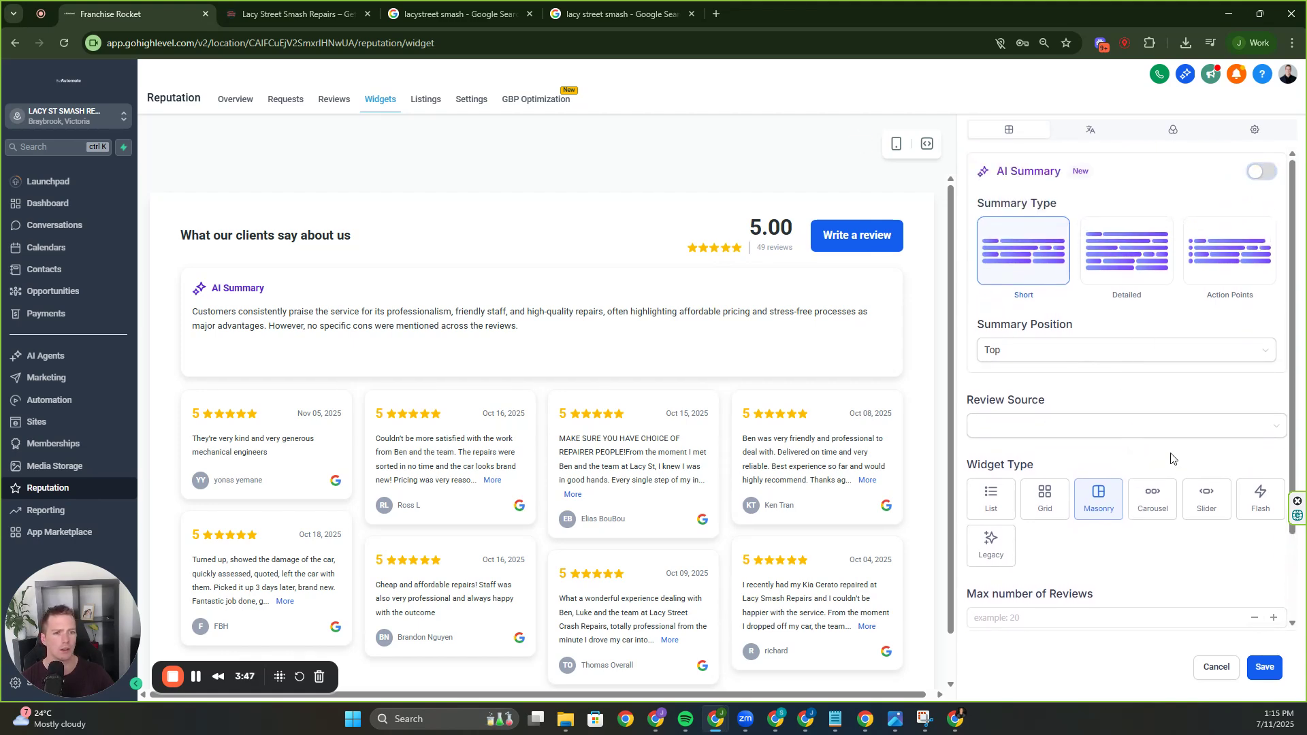
Check the Minimum Ratings choices, leaving it at Any Rating
scroll(1161, 454, "down", 2)
left_click(1078, 576)
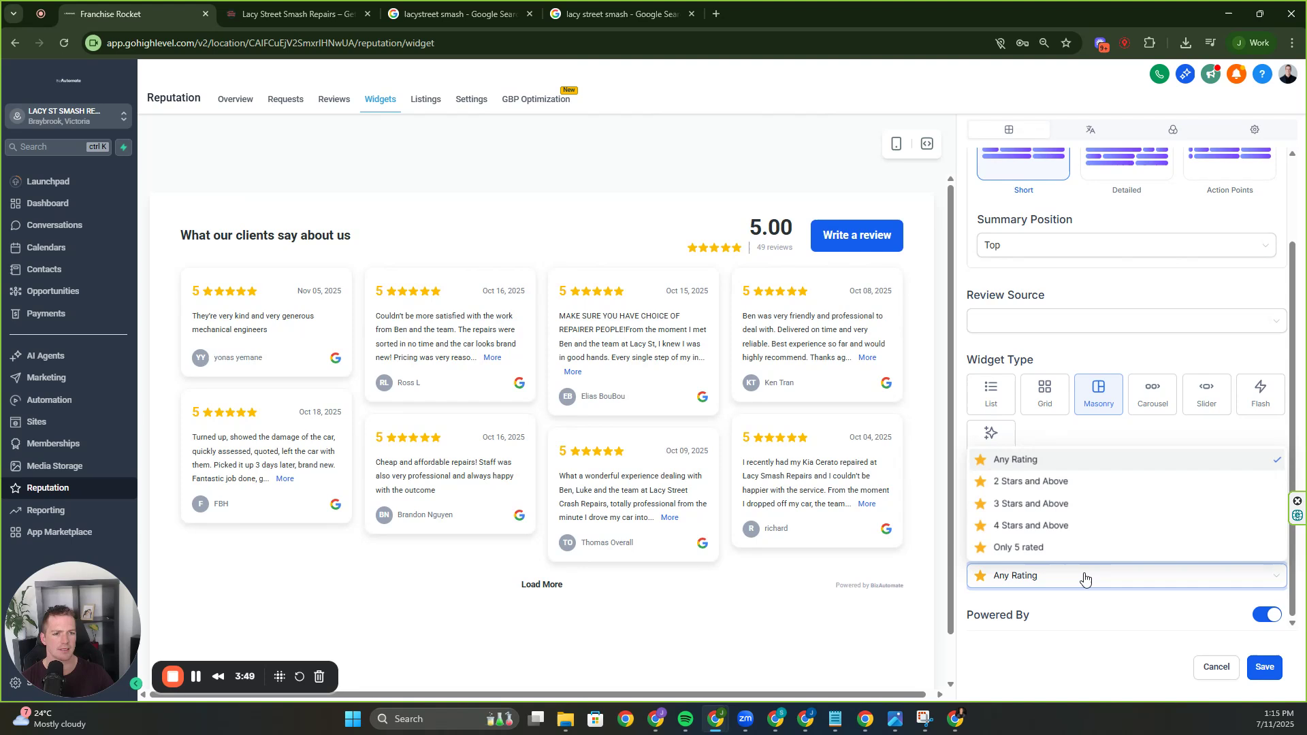
left_click(1116, 361)
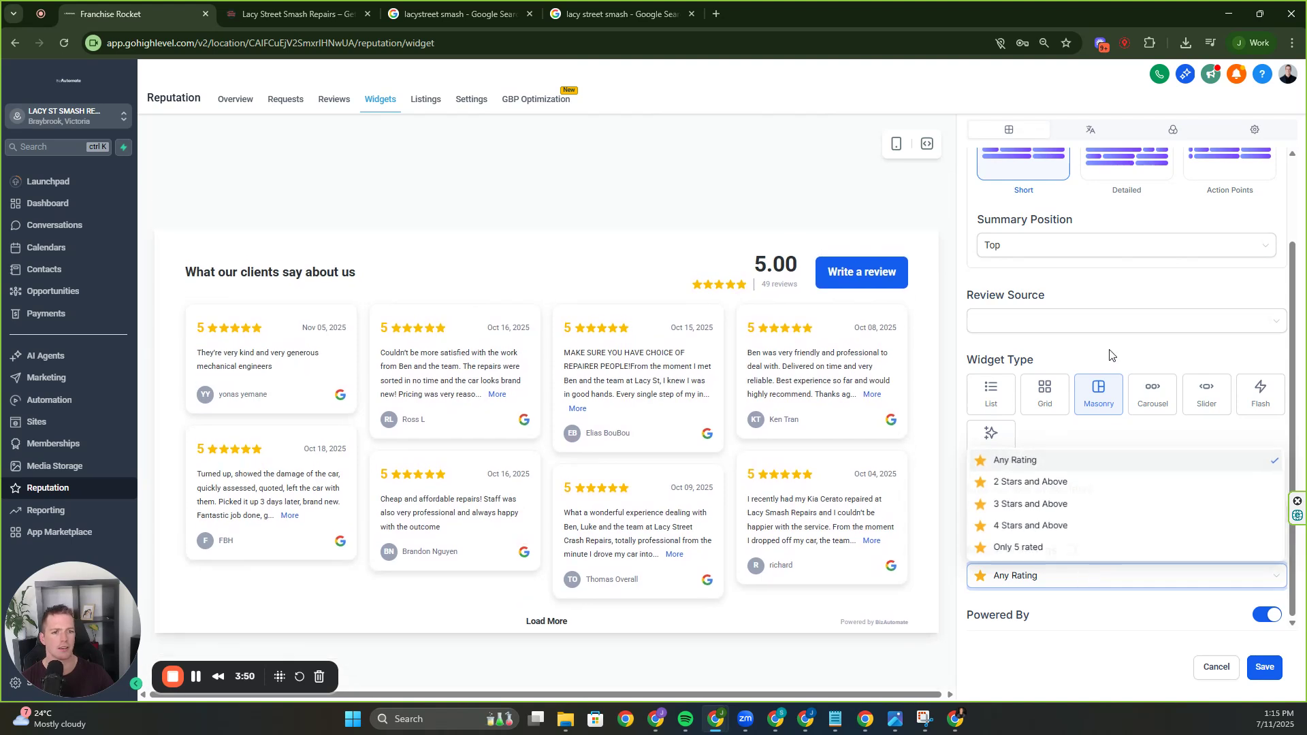
left_click(1067, 578)
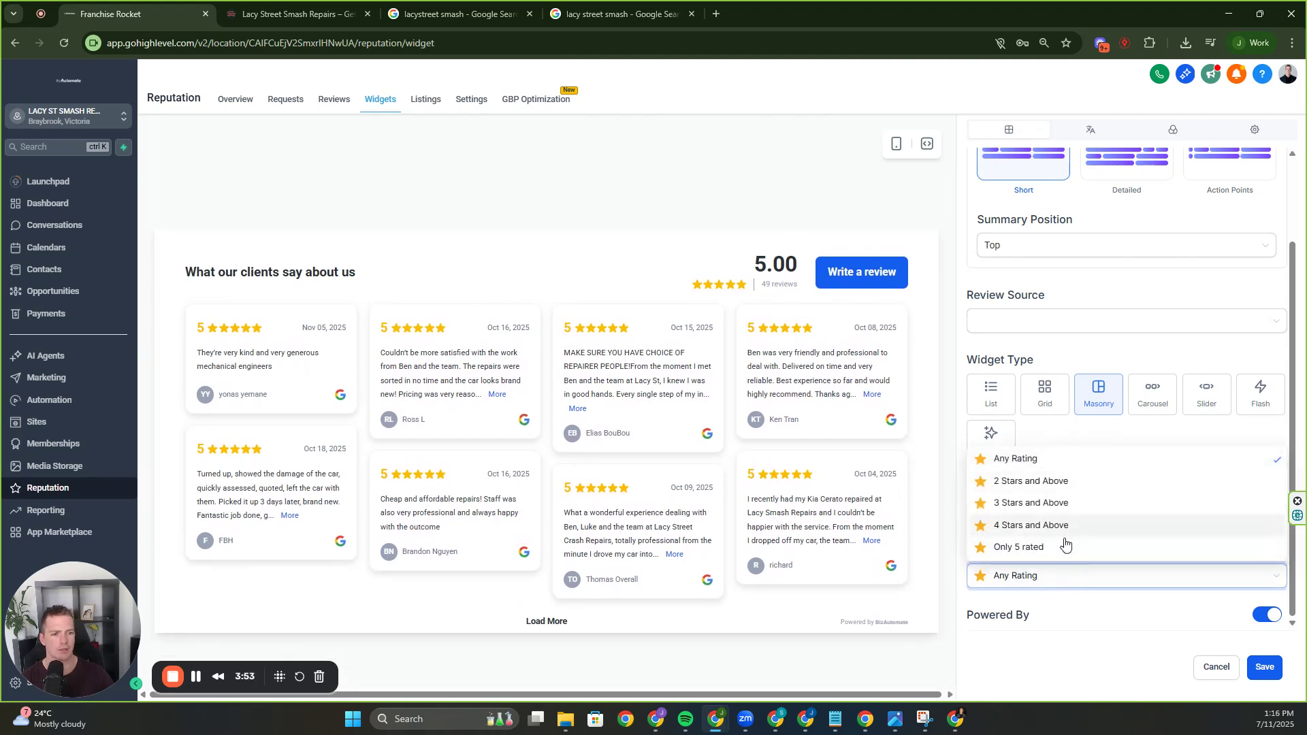
left_click(1094, 321)
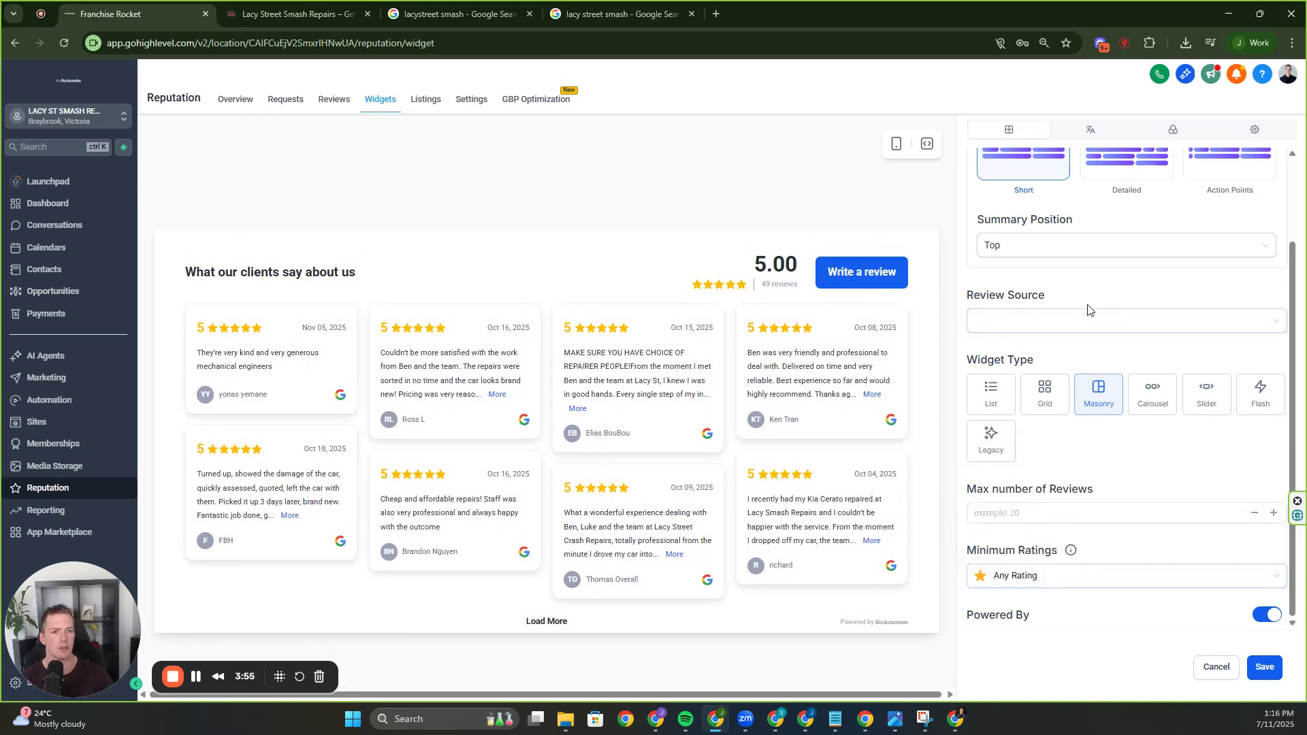
Try the Grid and List layouts, then set the widget type to Carousel
left_click(1055, 395)
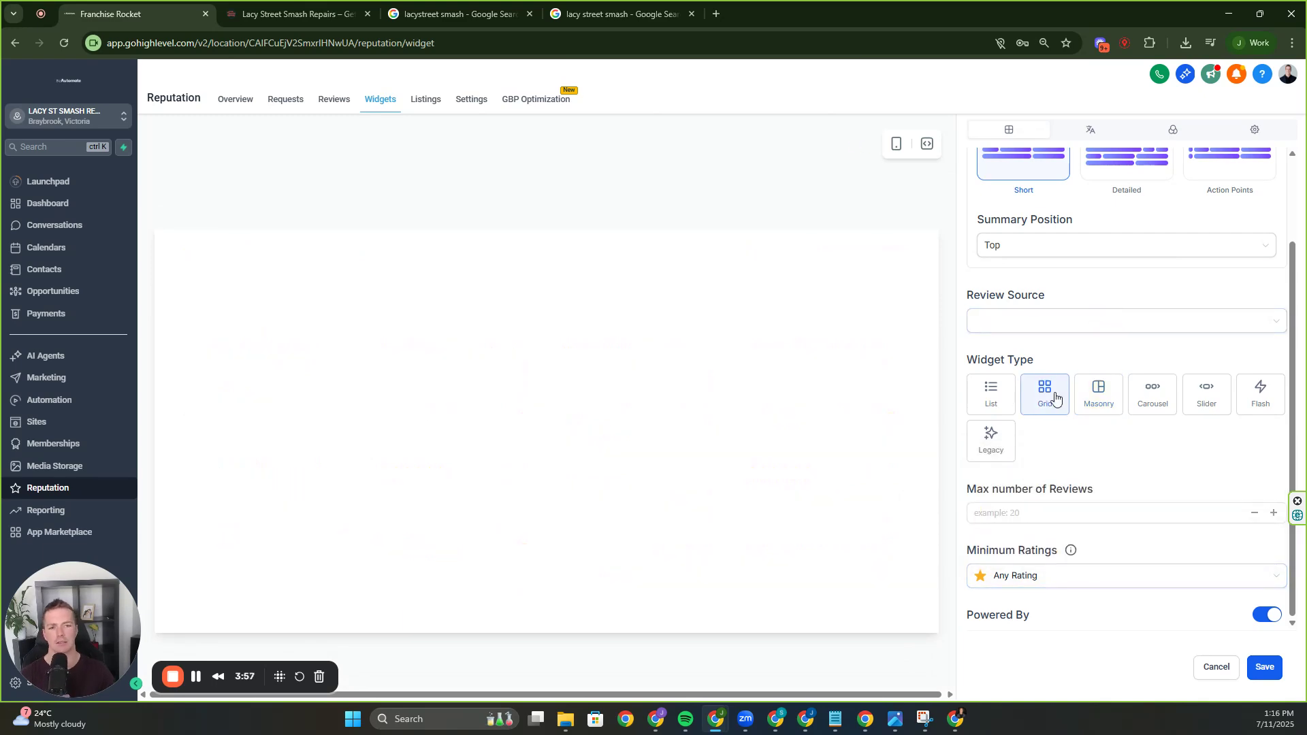
left_click(994, 403)
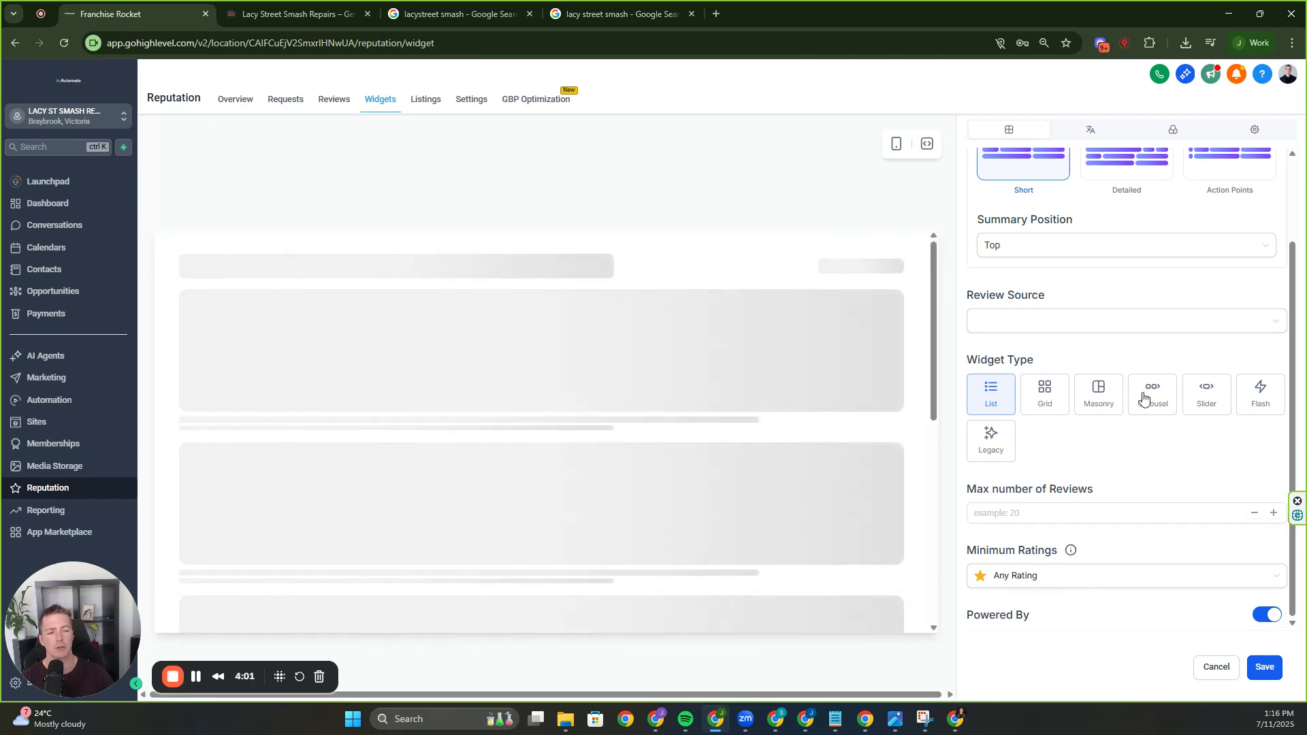
left_click(1145, 397)
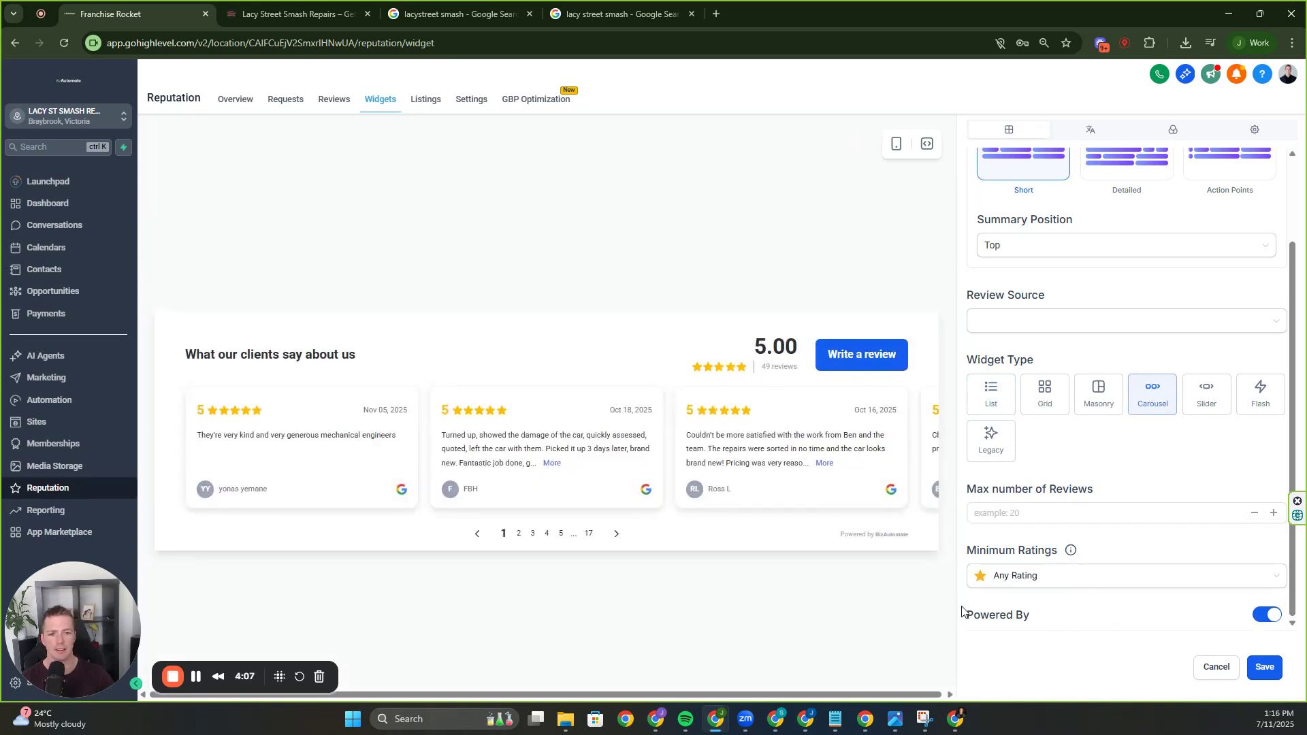
Switch off the widget's Powered by BizAutomate credit
left_click_drag(836, 543, 914, 544)
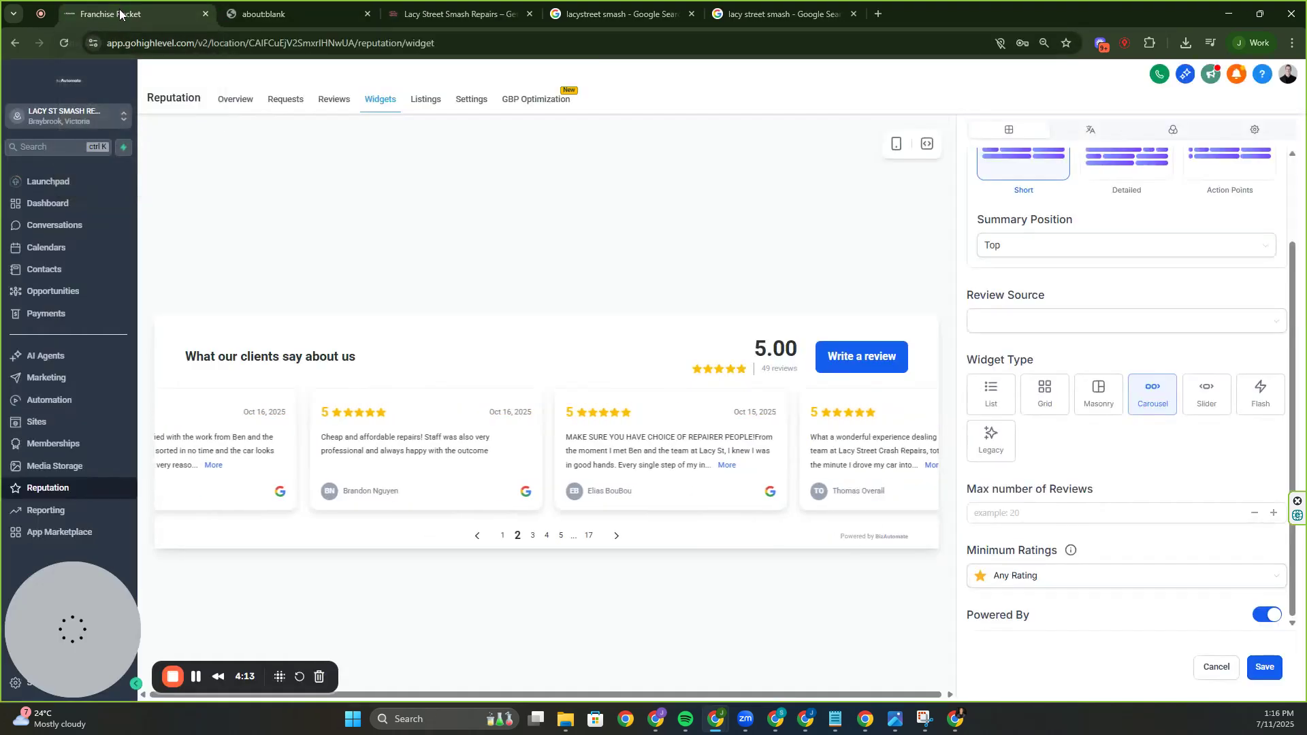
left_click(1271, 616)
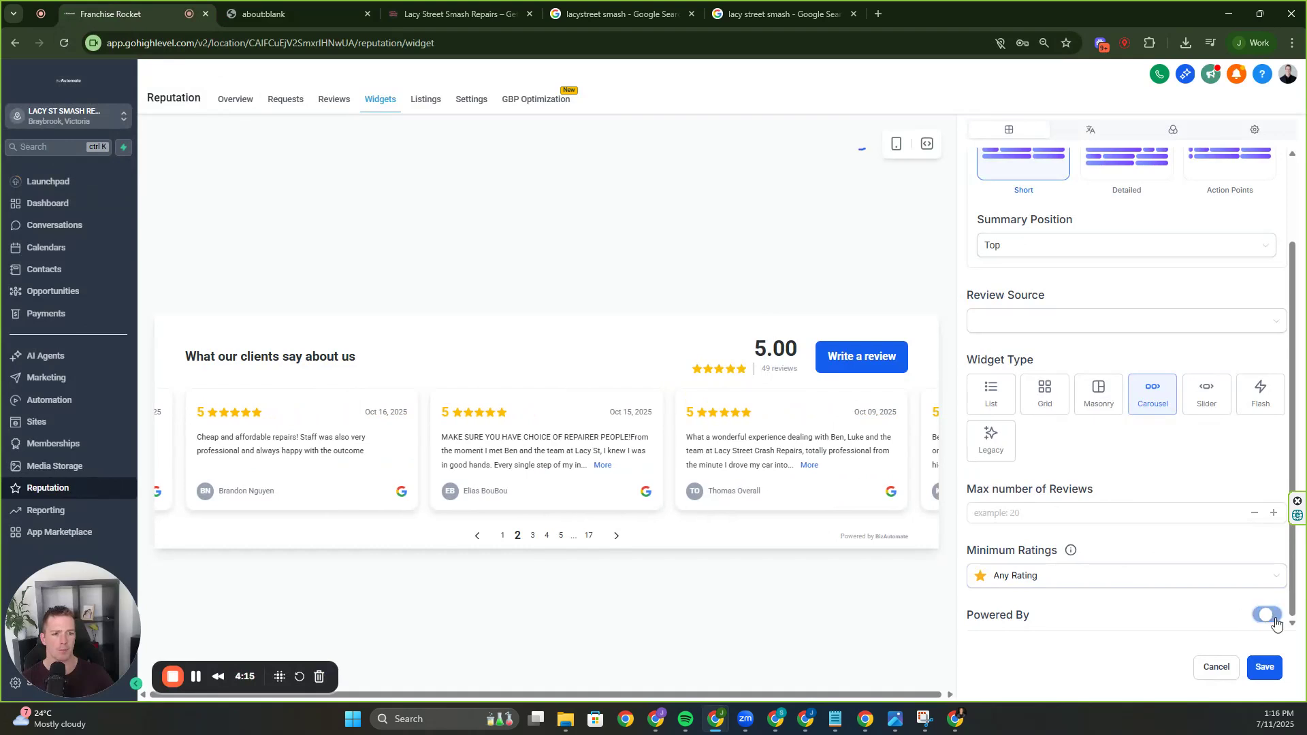
scroll(1157, 501, "up", 2)
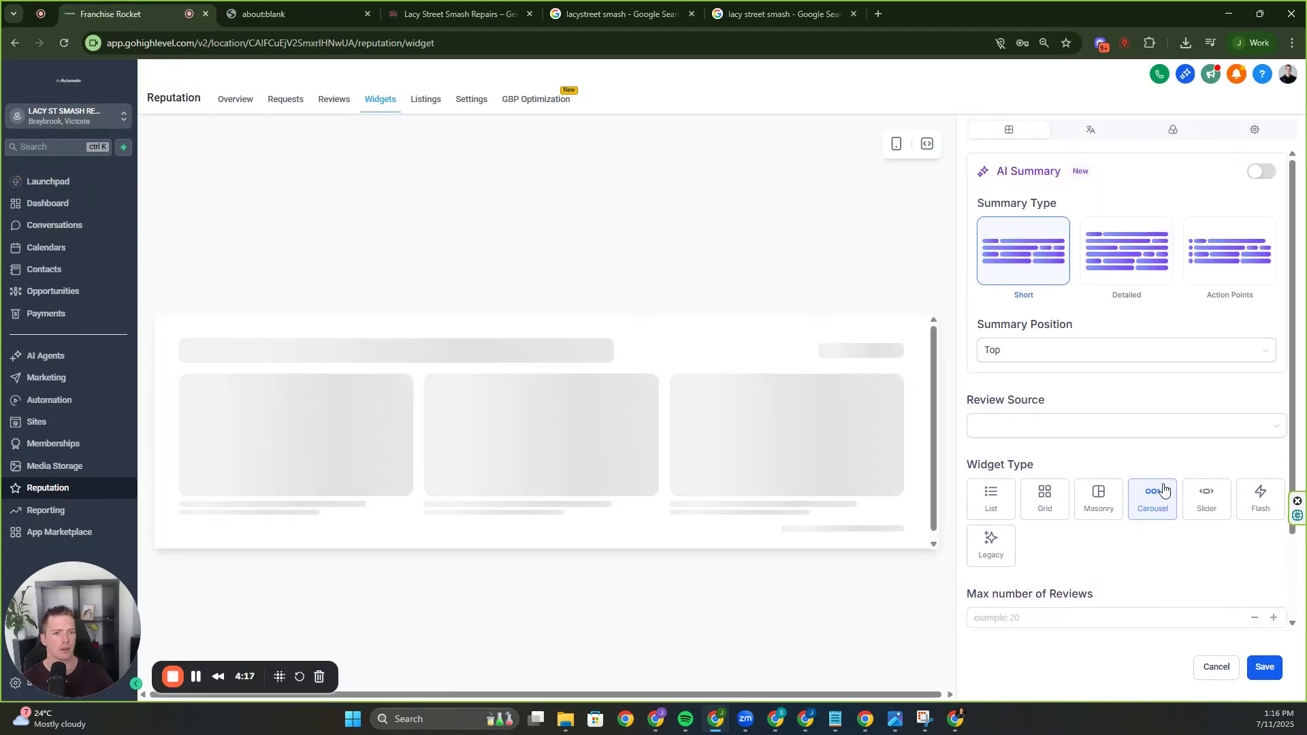
Uncheck Rating, Total Review Count and Write a Review Button in the widget header settings
left_click(1087, 137)
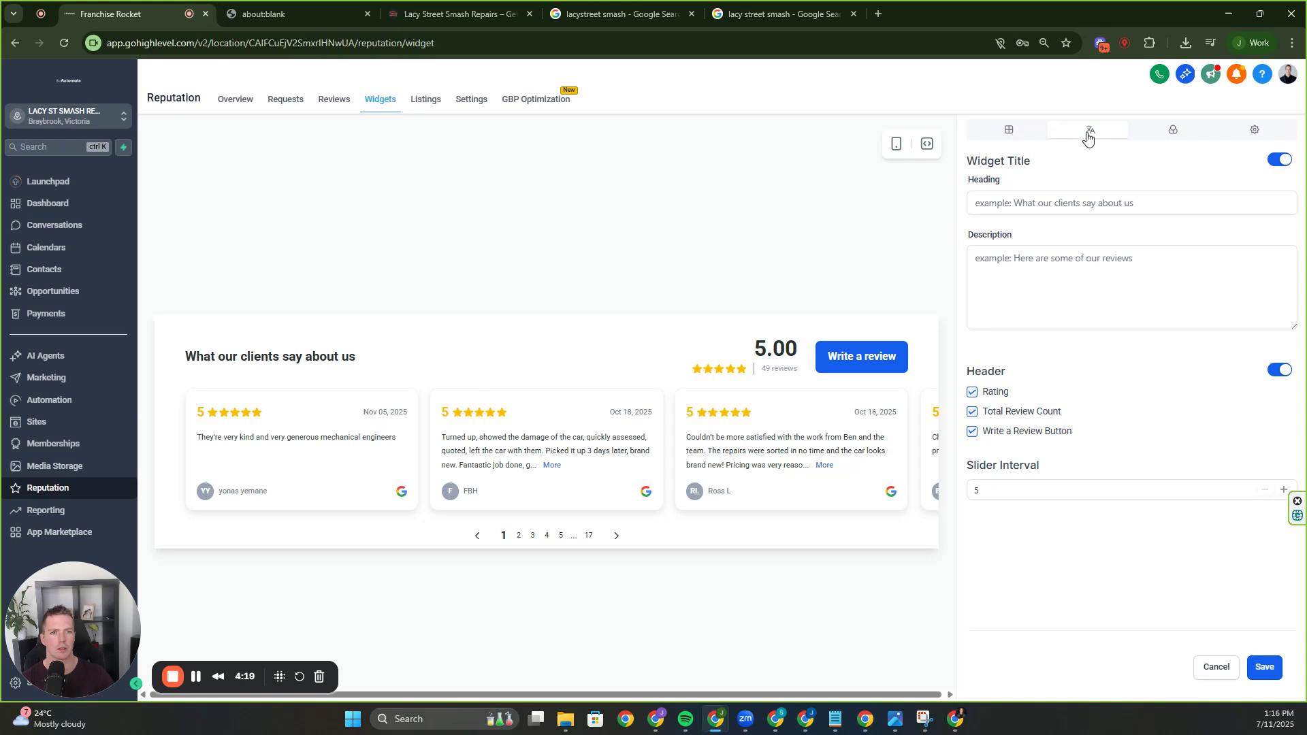
left_click(995, 197)
left_click(1003, 282)
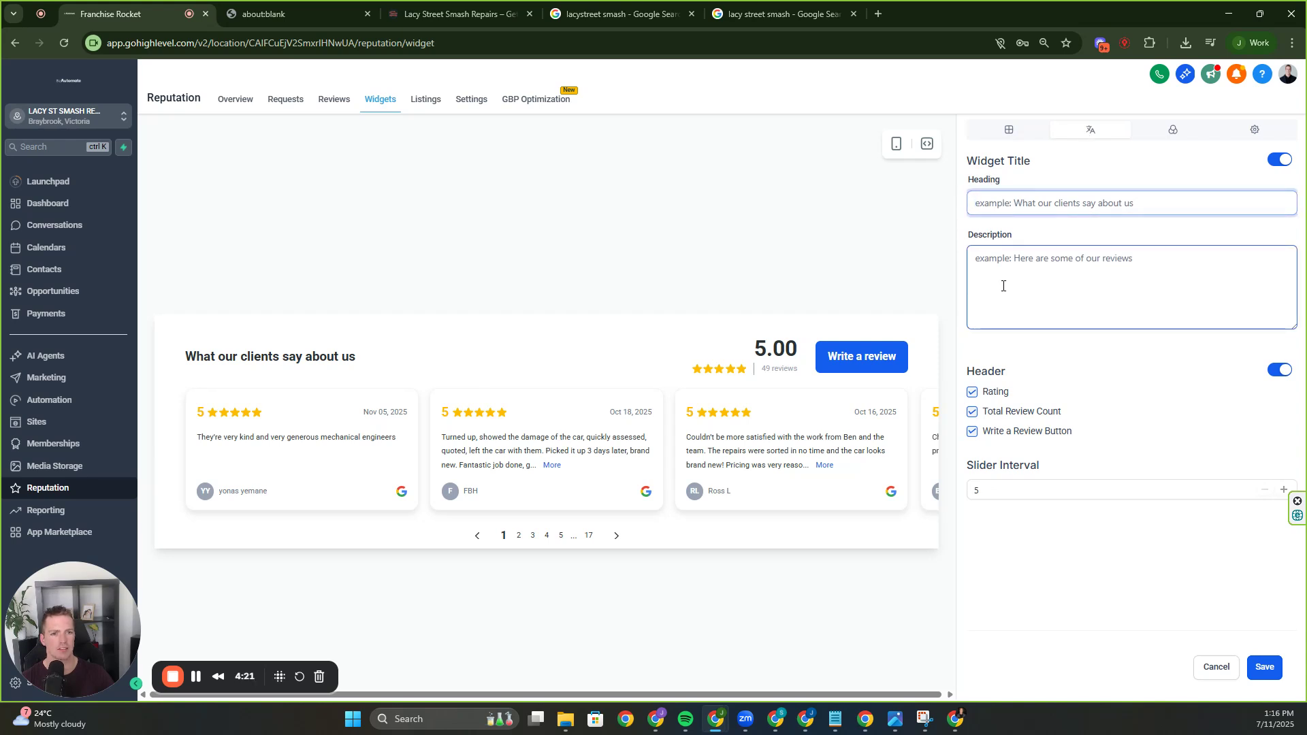
left_click(995, 394)
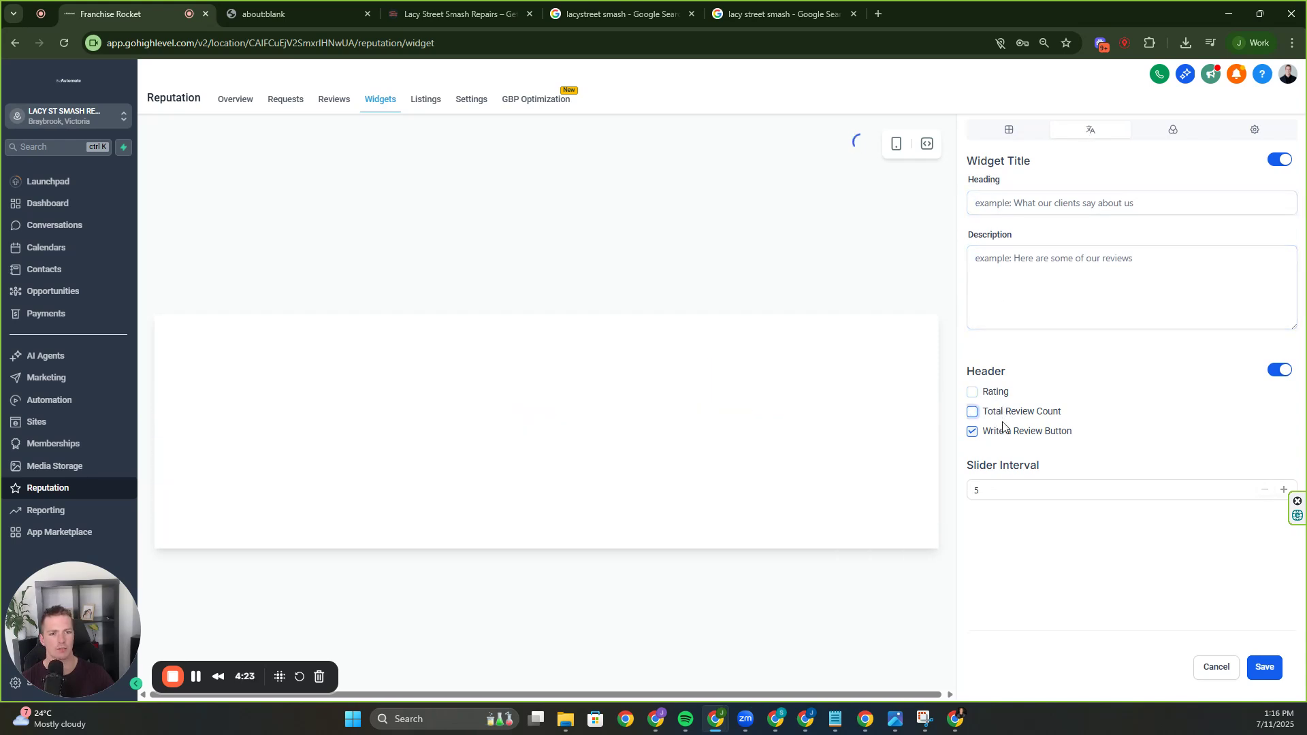
left_click(994, 413)
left_click(1009, 439)
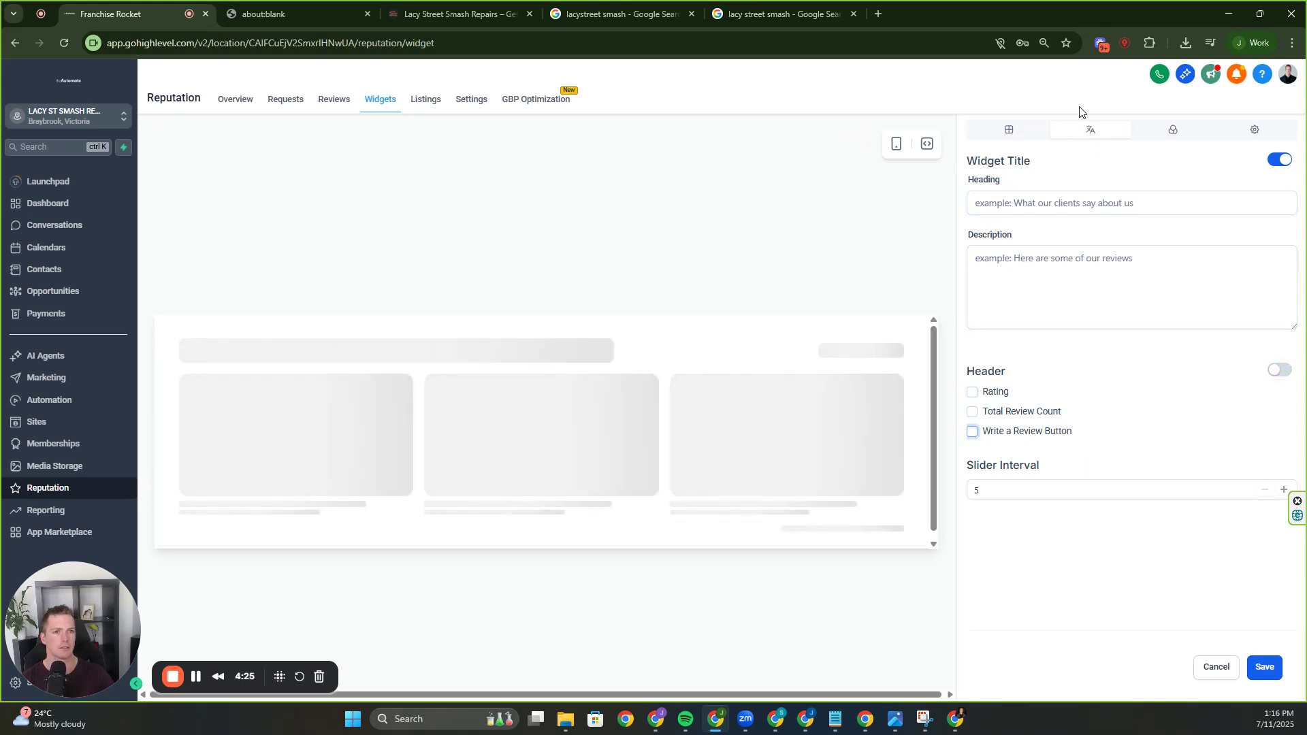
left_click(1172, 133)
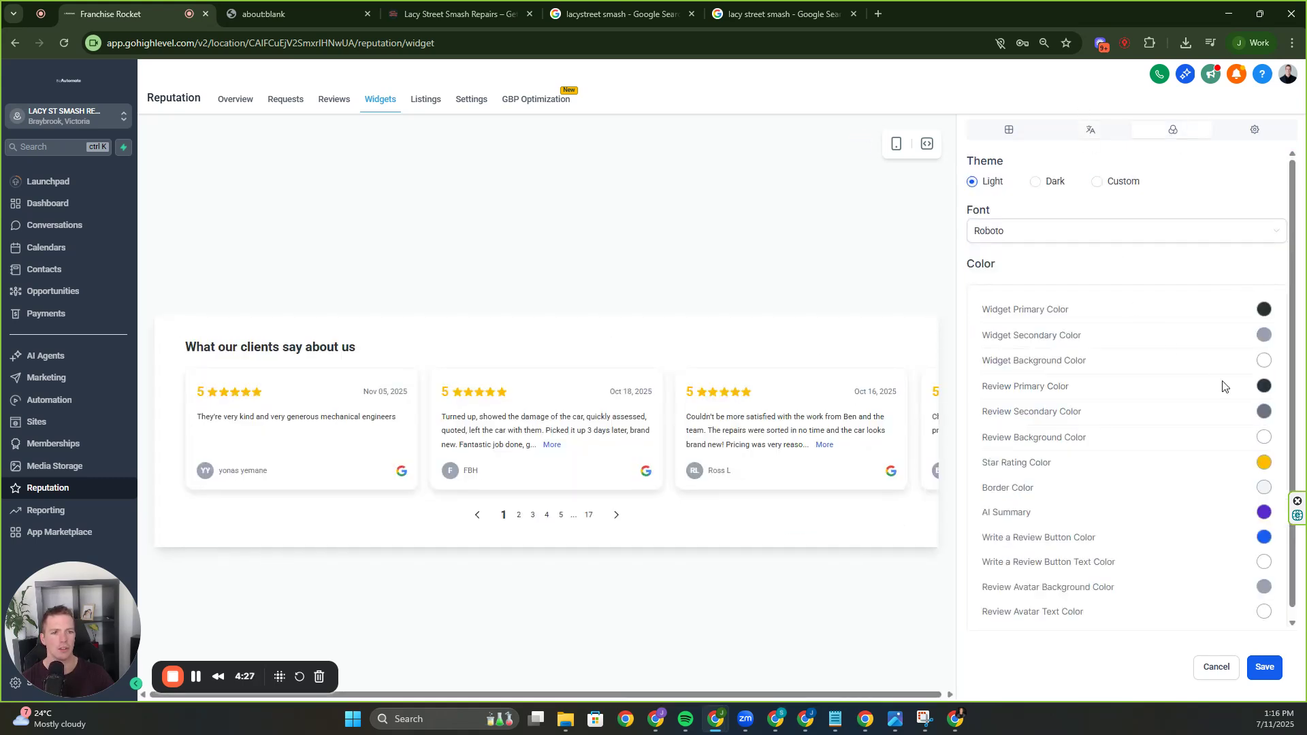
scroll(1225, 382, "down", 1)
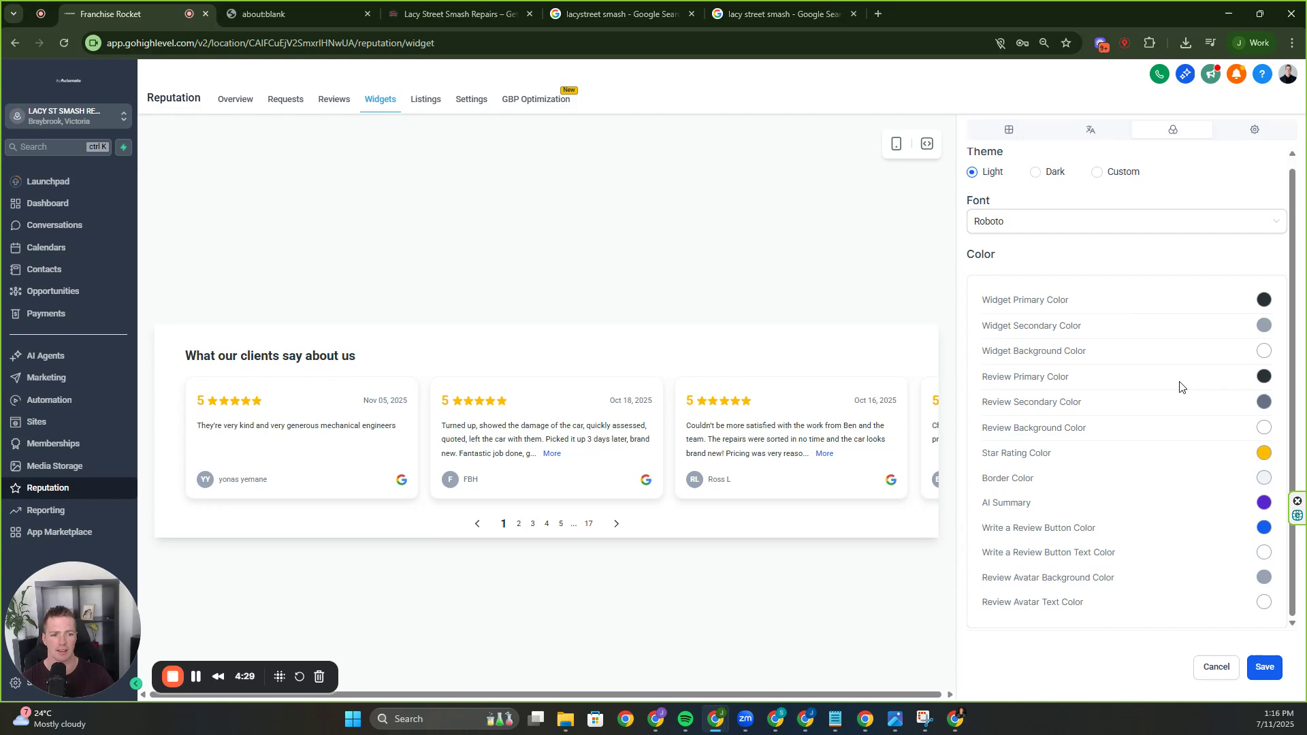
left_click(469, 15)
scroll(570, 317, "down", 15)
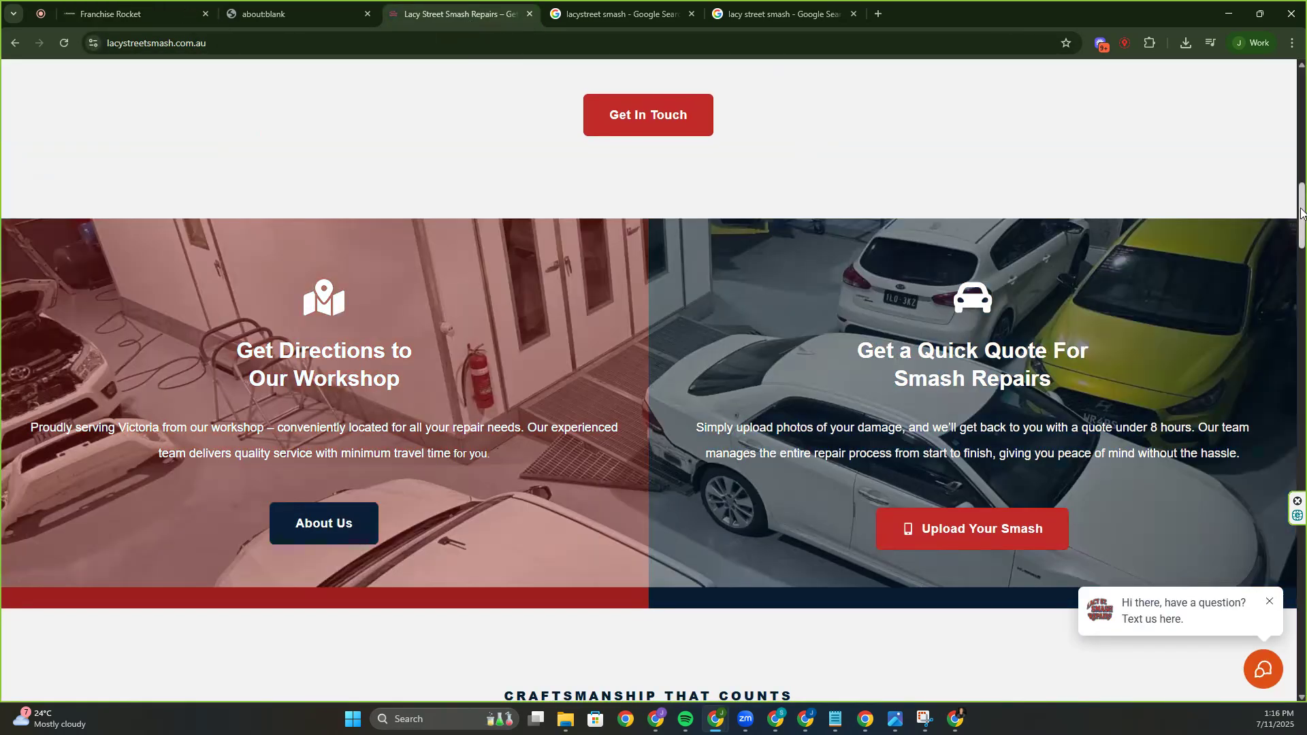
scroll(1259, 452, "down", 20)
scroll(753, 348, "down", 1)
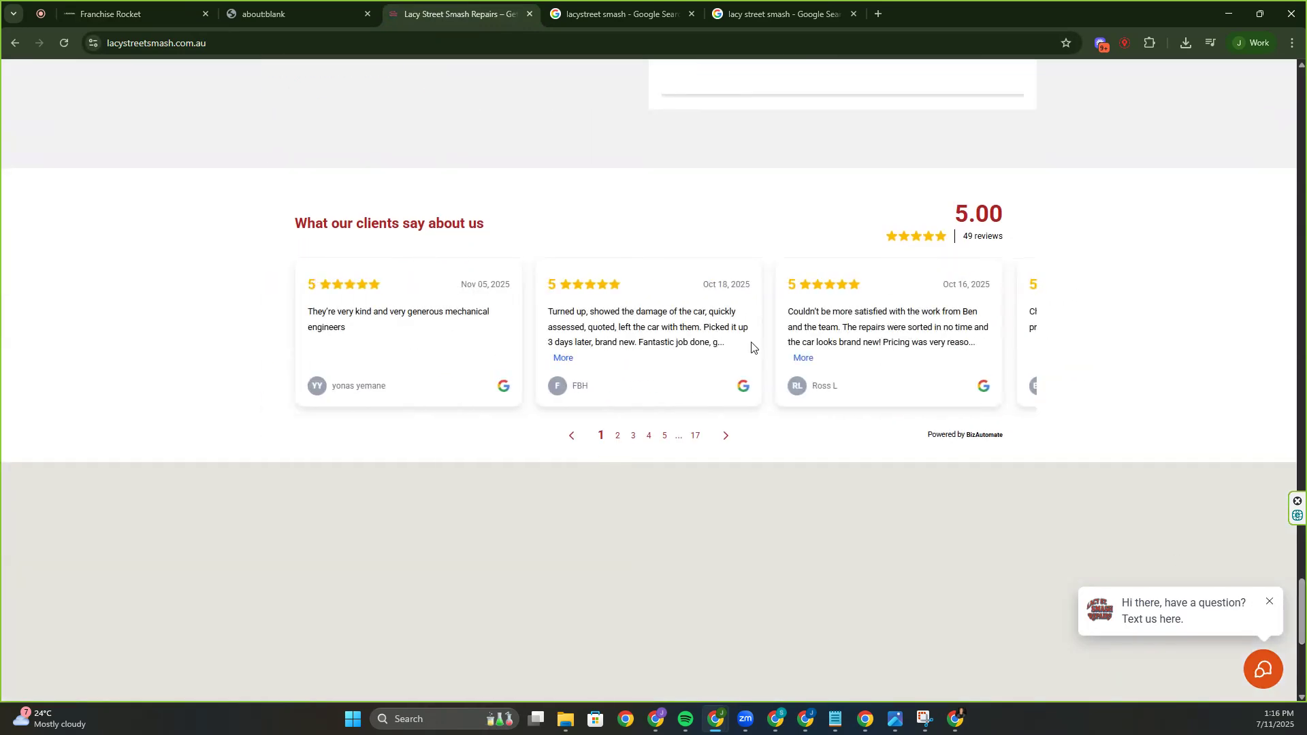
left_click_drag(311, 222, 1080, 243)
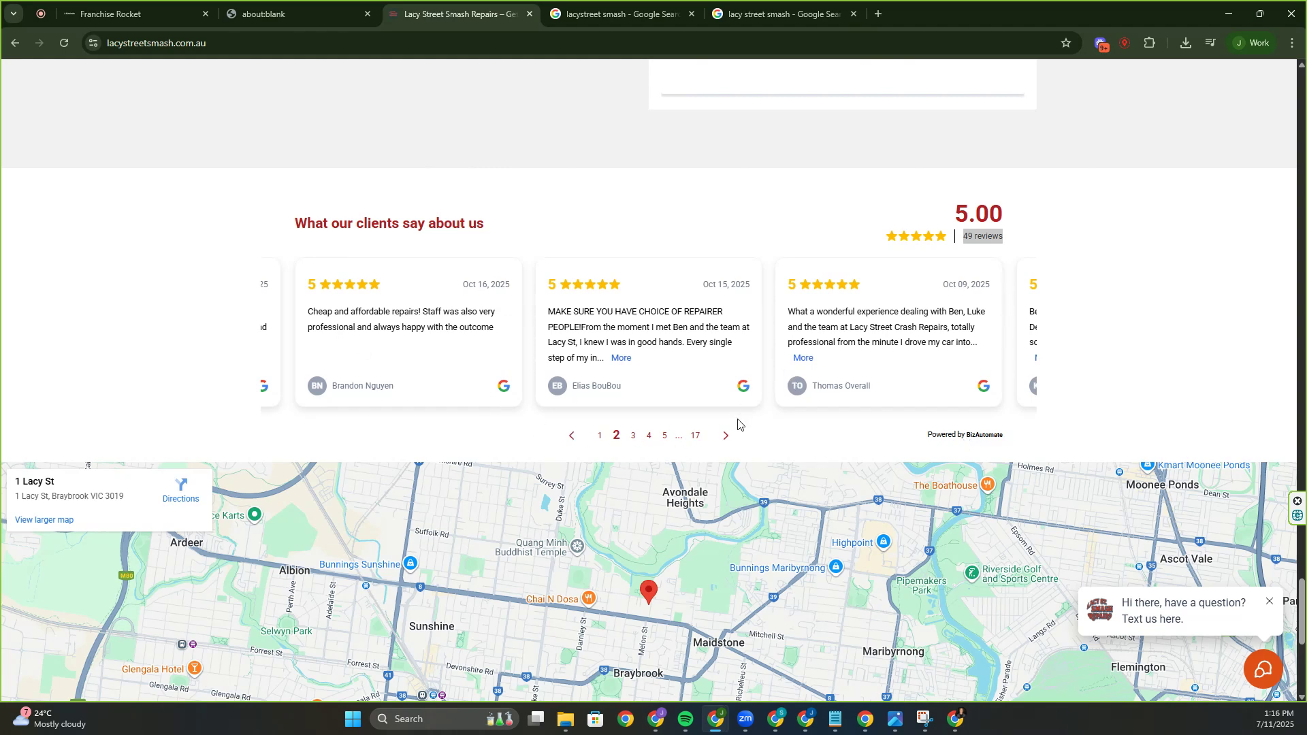
left_click(726, 435)
left_click(726, 437)
left_click(726, 439)
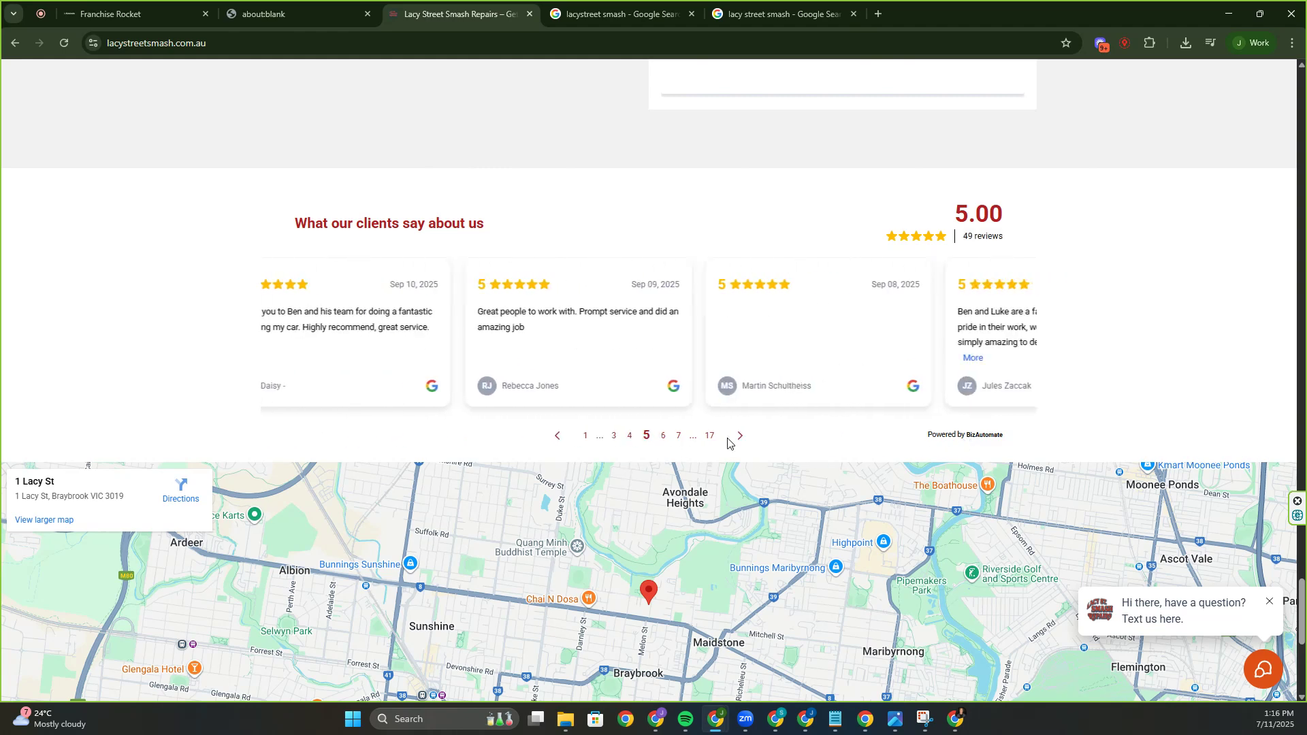
left_click(738, 437)
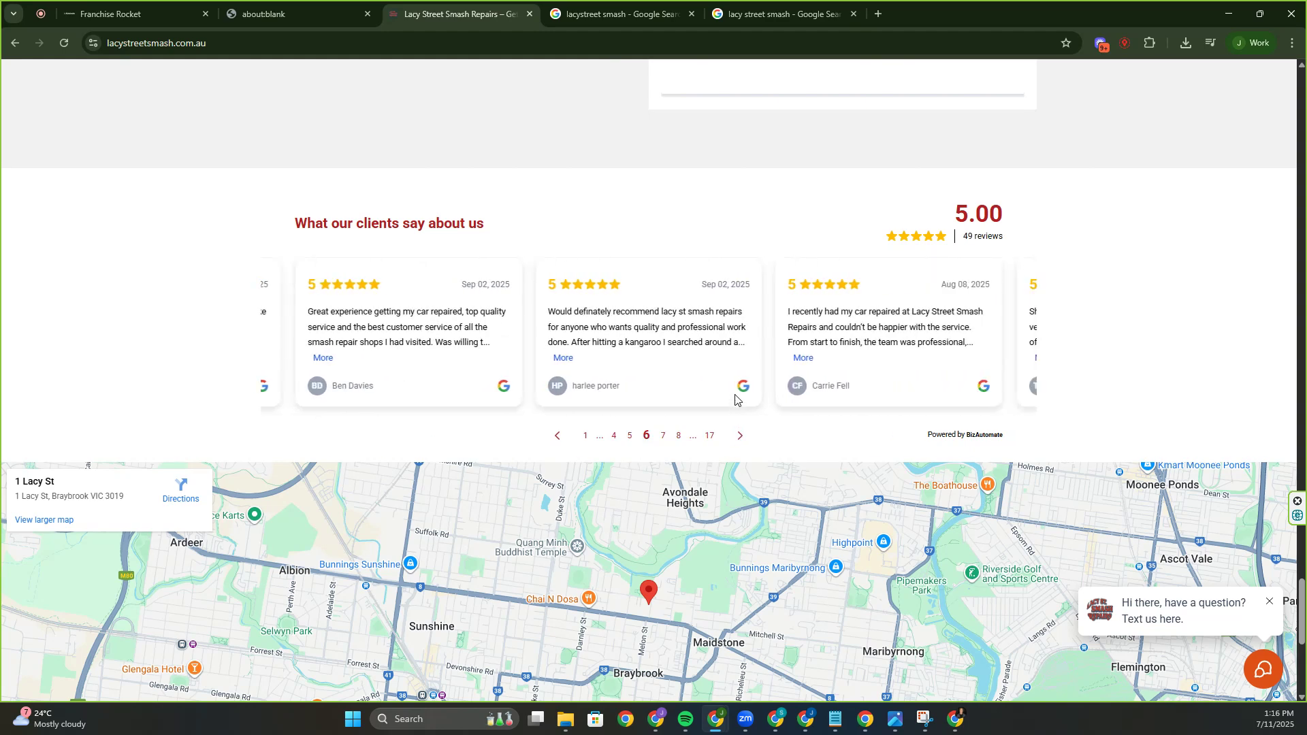
scroll(729, 389, "up", 4)
scroll(708, 415, "down", 1)
scroll(688, 437, "down", 1)
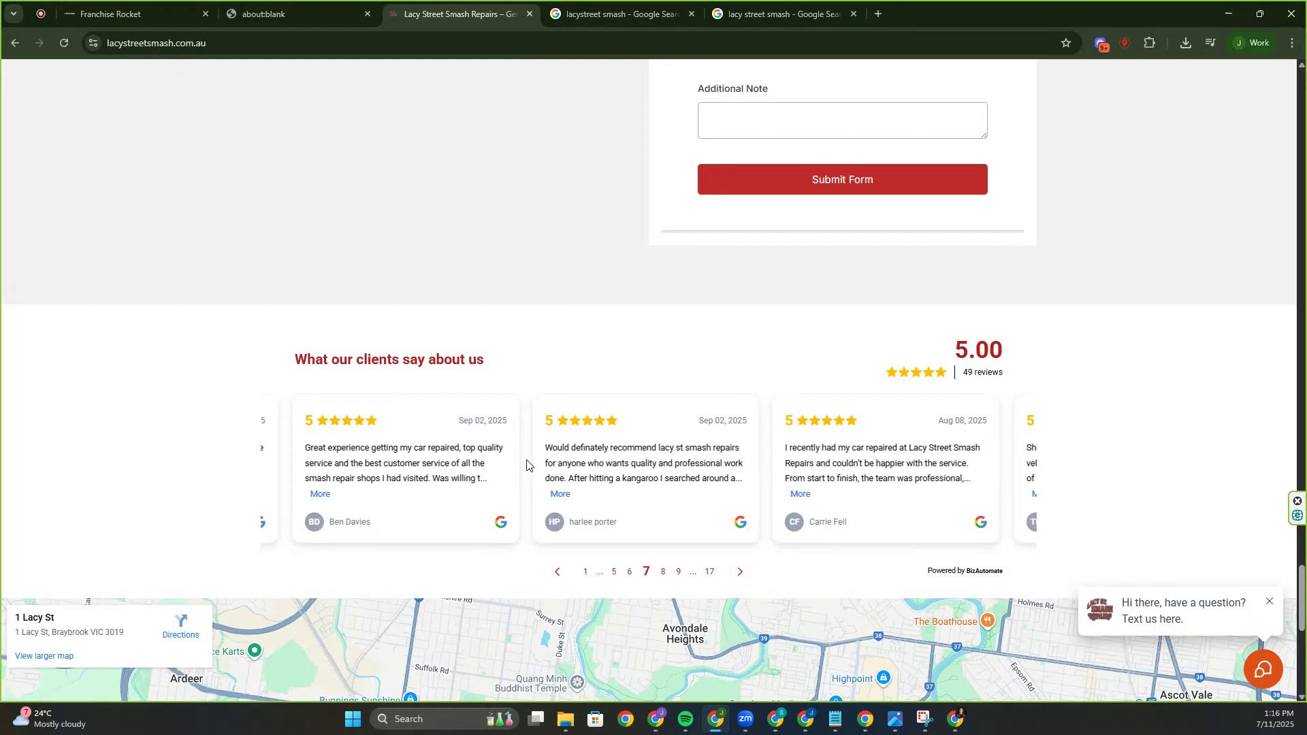
left_click(136, 13)
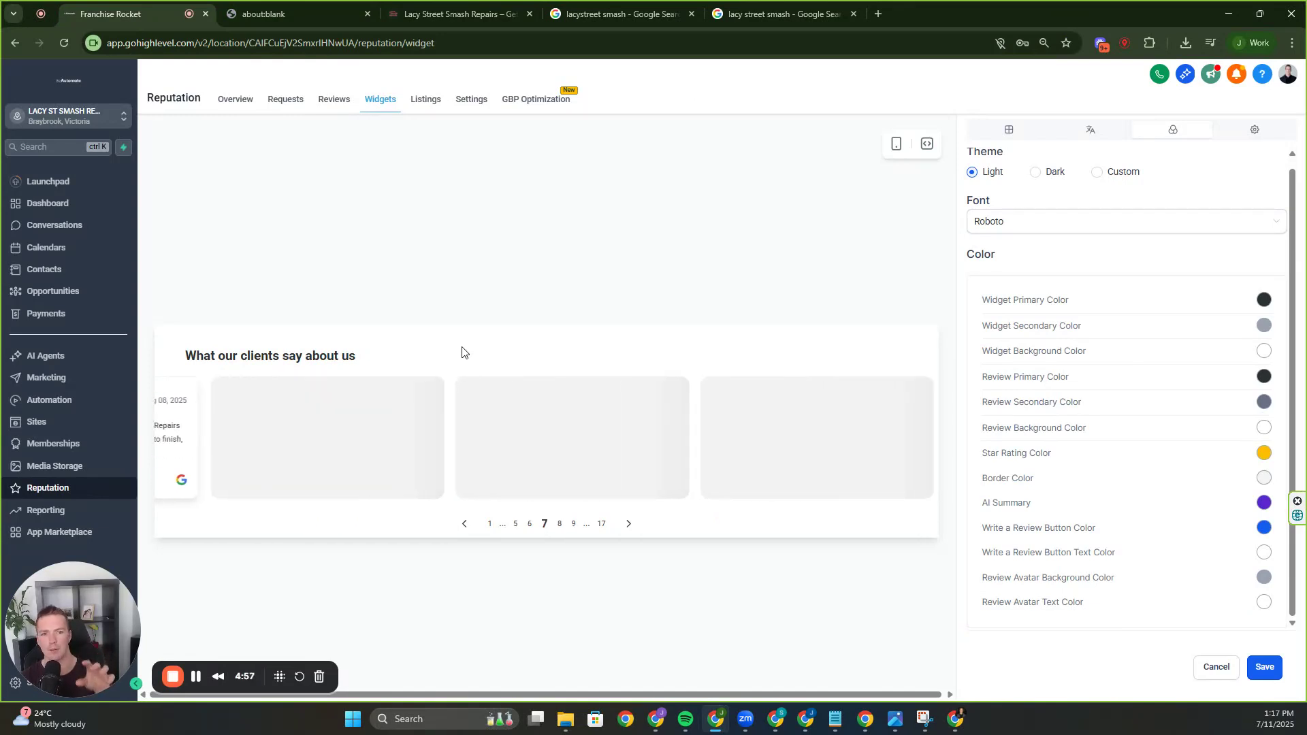
left_click(926, 144)
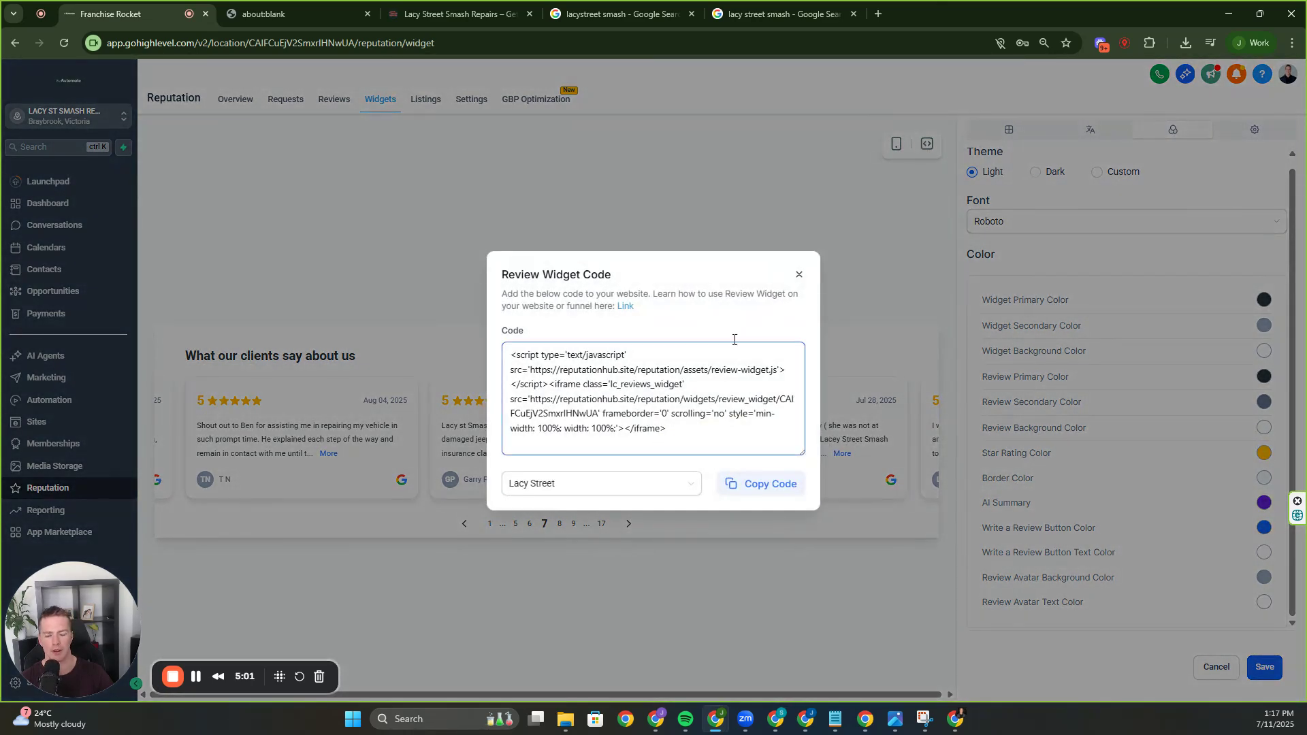
left_click(797, 275)
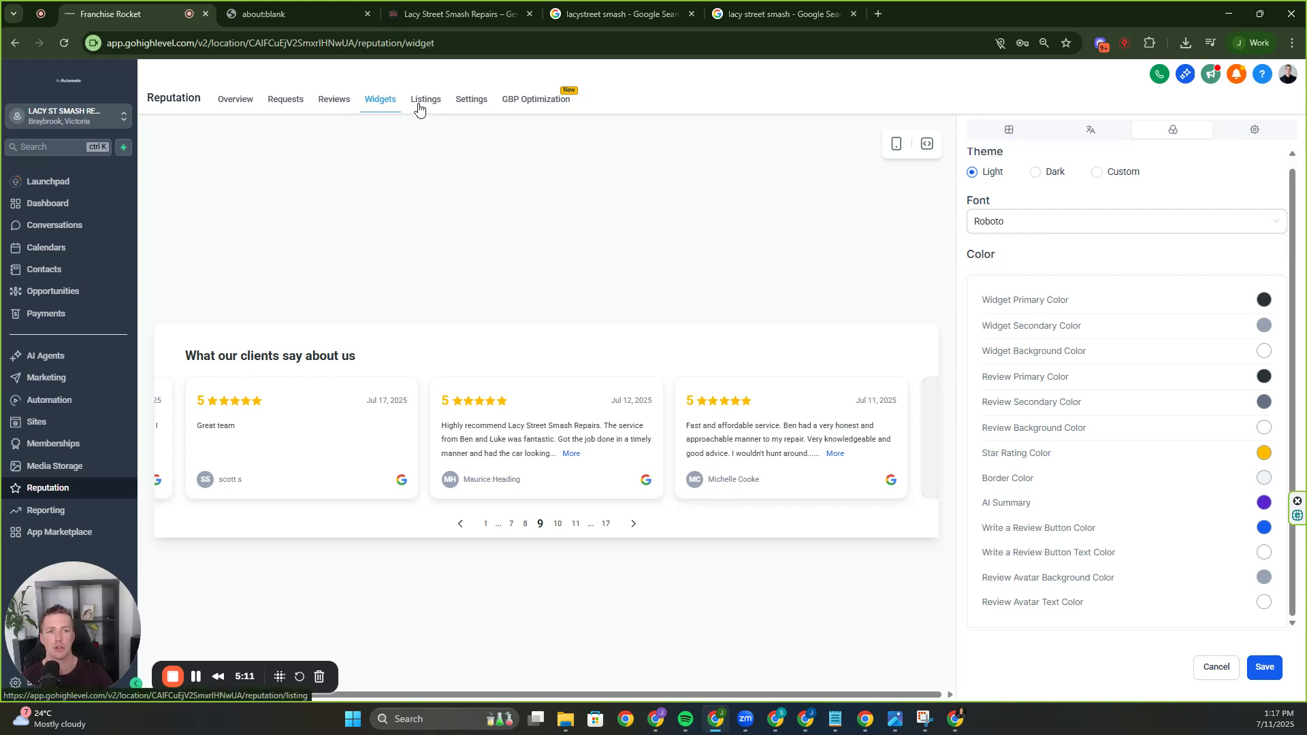
Set the widget theme to Dark, then Custom, dismissing the warning to keep Custom
left_click(1038, 176)
left_click(1099, 174)
left_click(1036, 173)
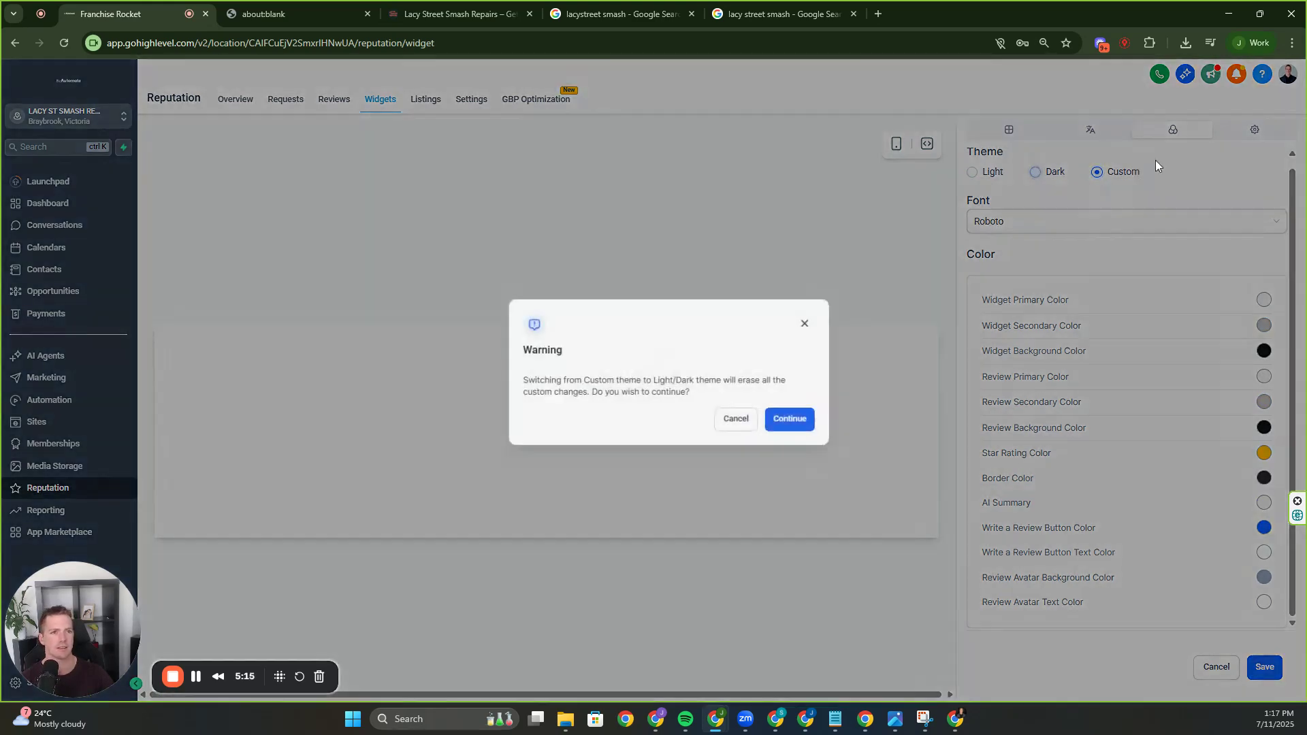
left_click(794, 330)
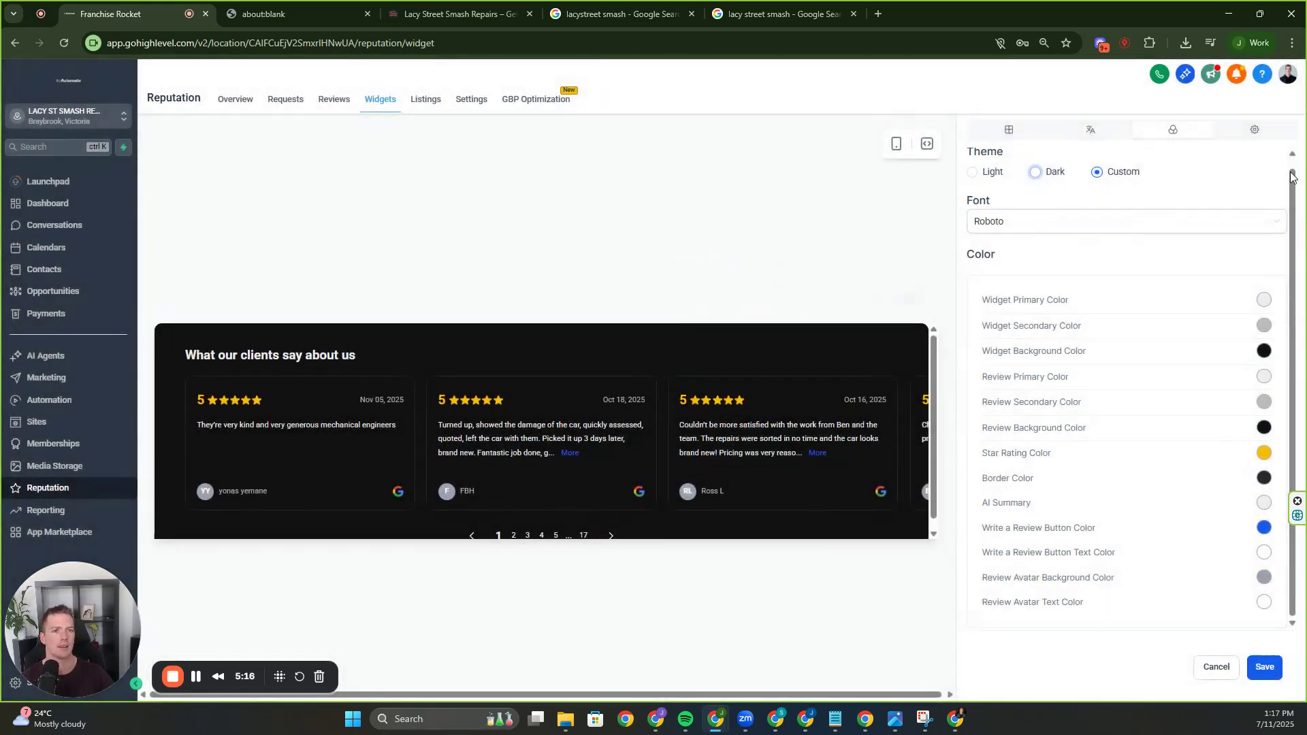
View the widget's embed code and switch the preview to mobile layout
left_click(1236, 140)
left_click(1111, 321)
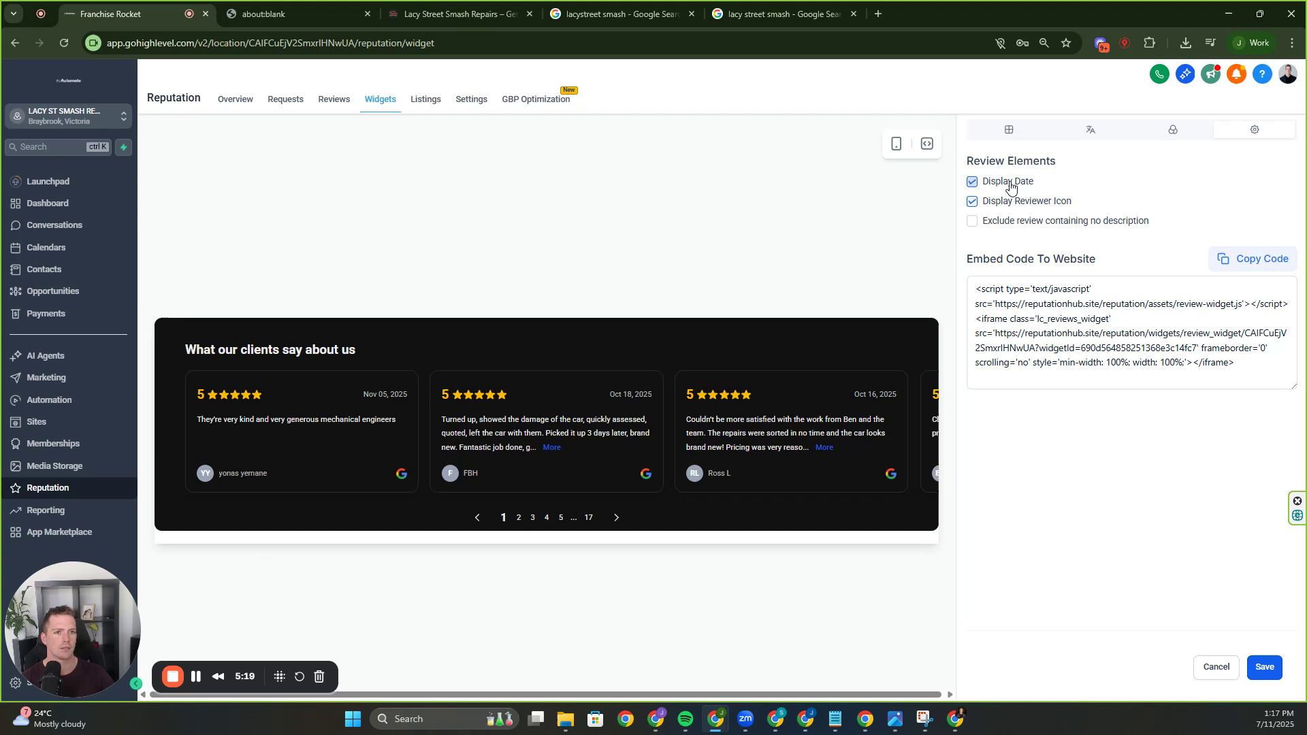
left_click(900, 149)
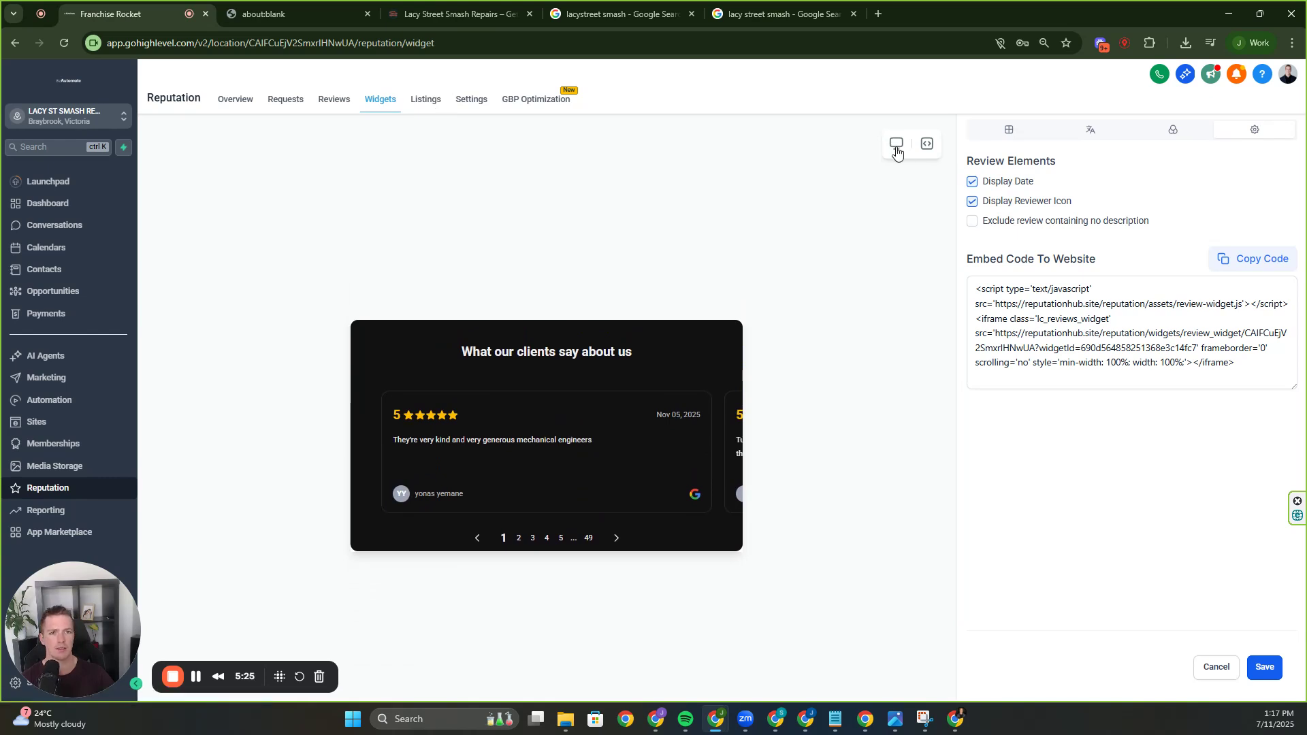
Discard the widget changes for Listings, view the Activate Listings plans, then cancel
left_click(423, 105)
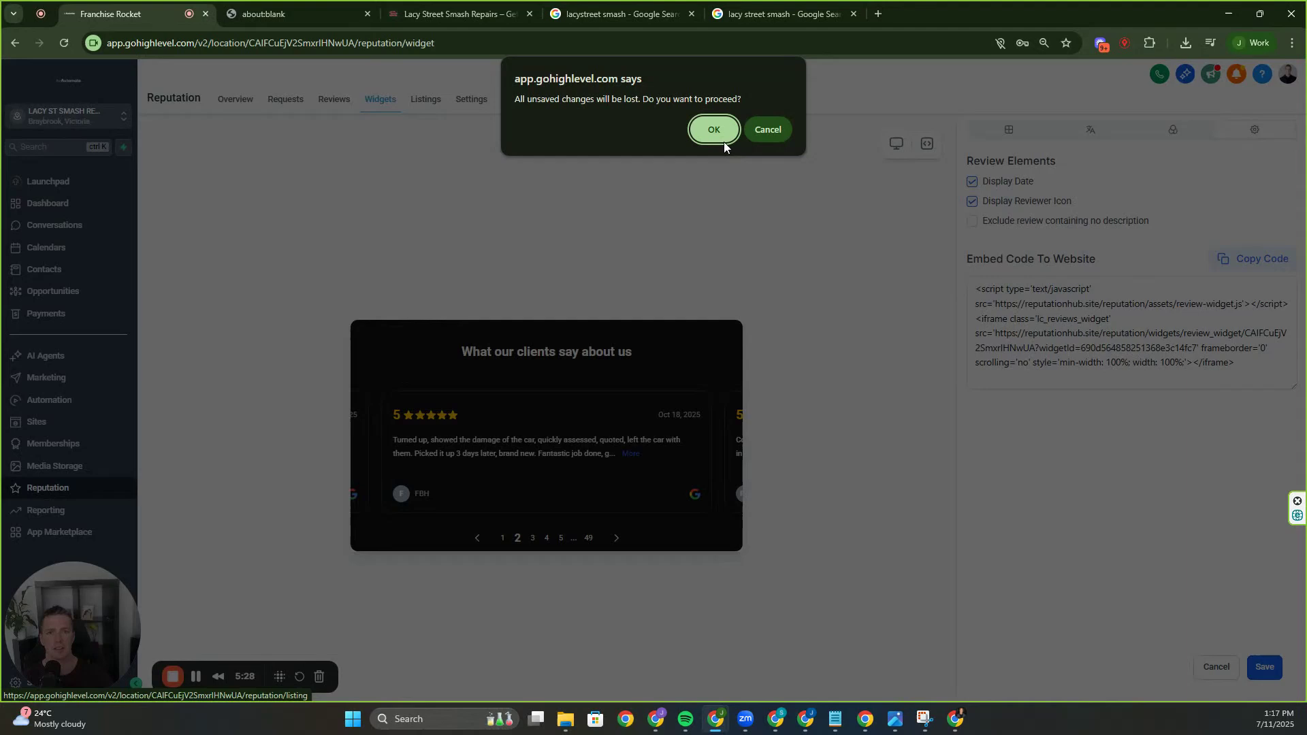
left_click(712, 131)
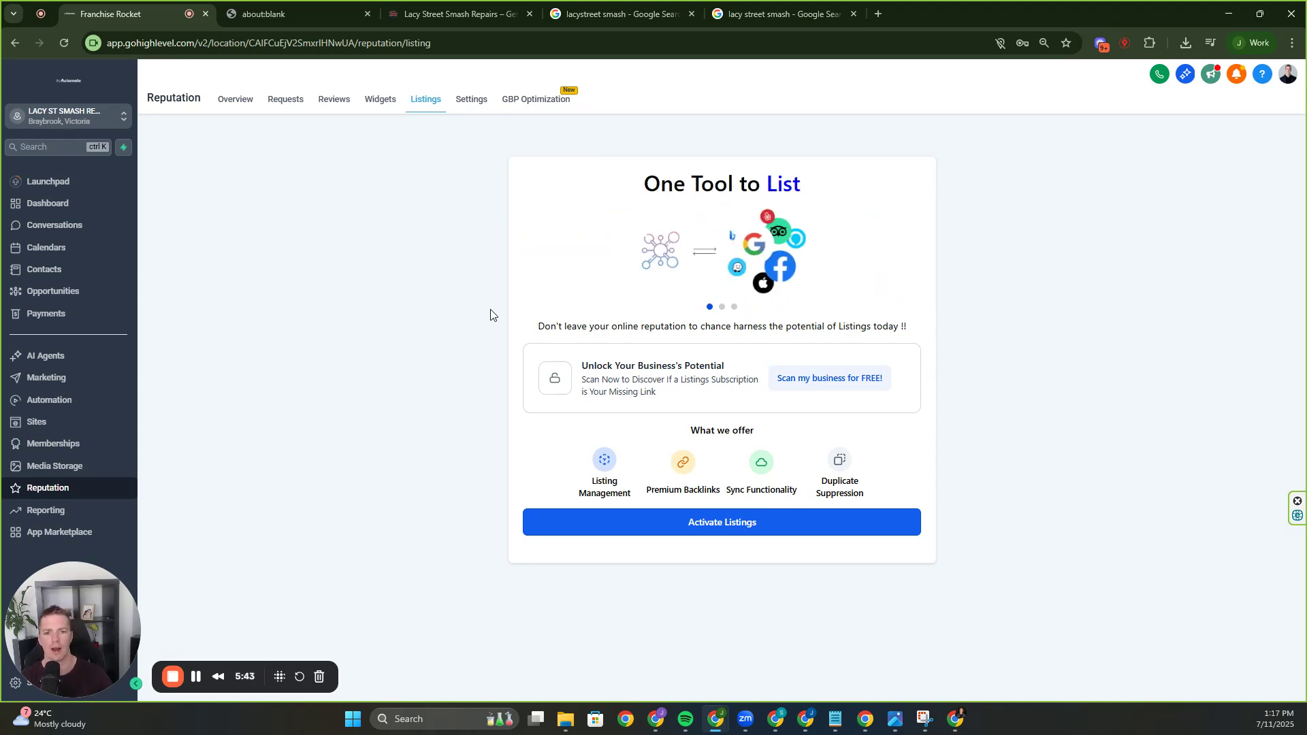
left_click(772, 529)
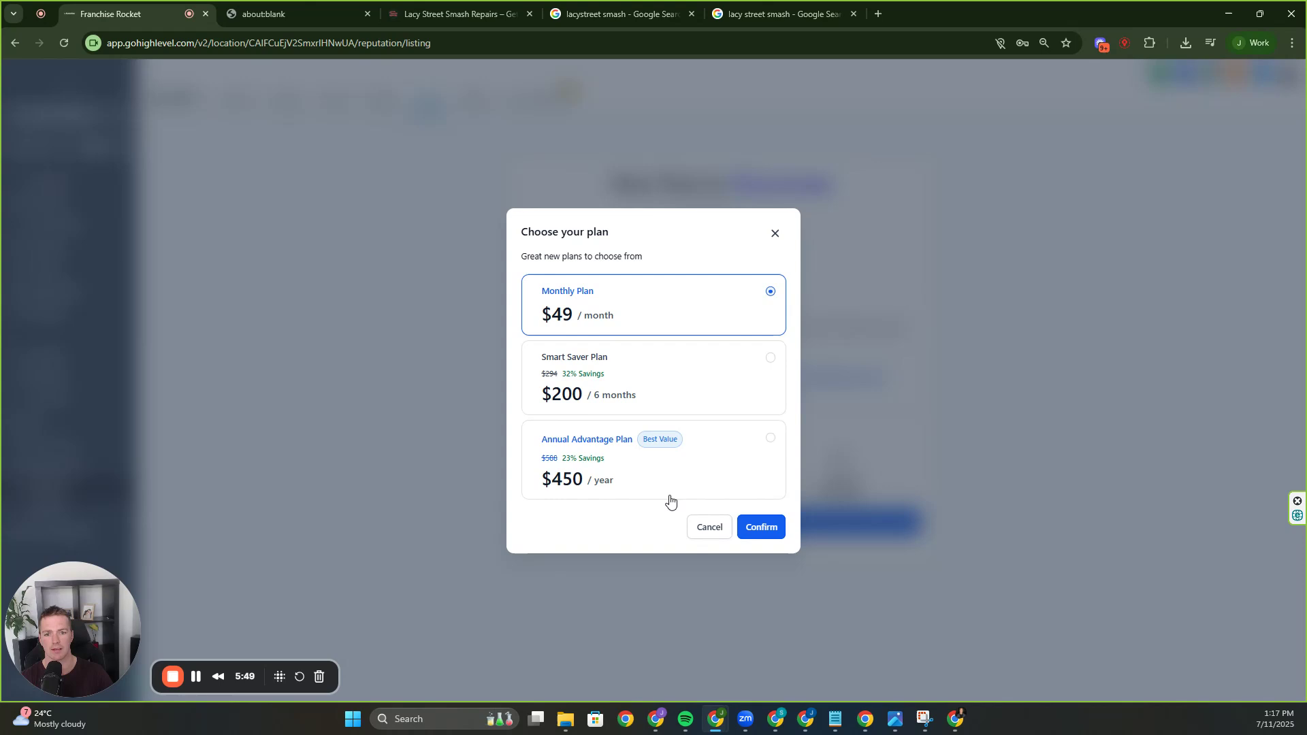
left_click(702, 532)
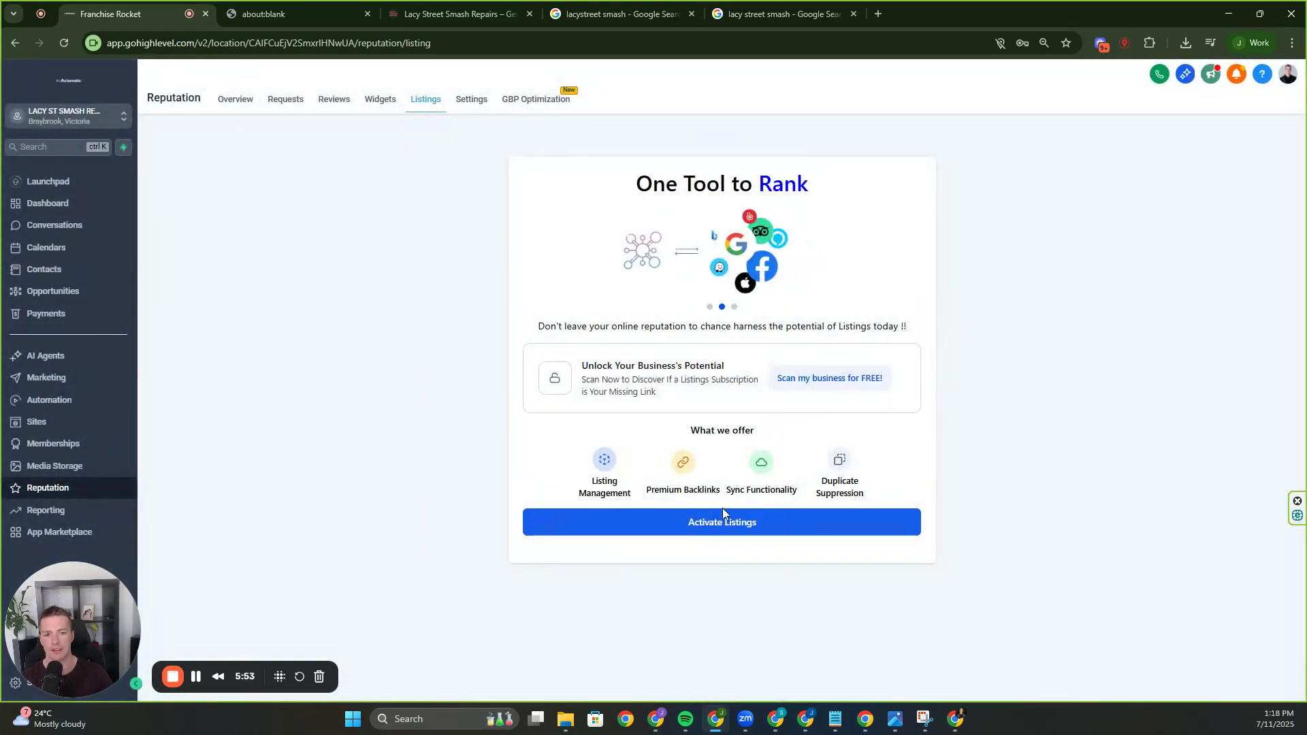
left_click(808, 381)
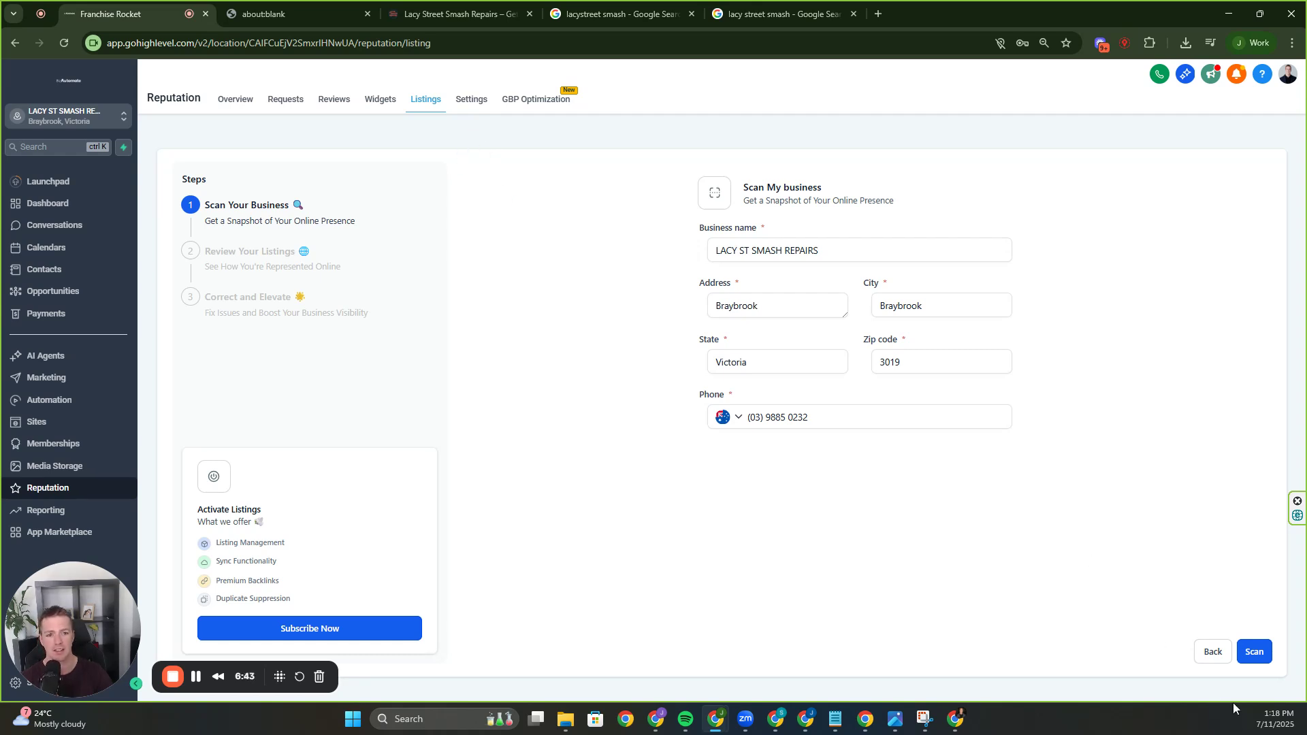
left_click(1212, 652)
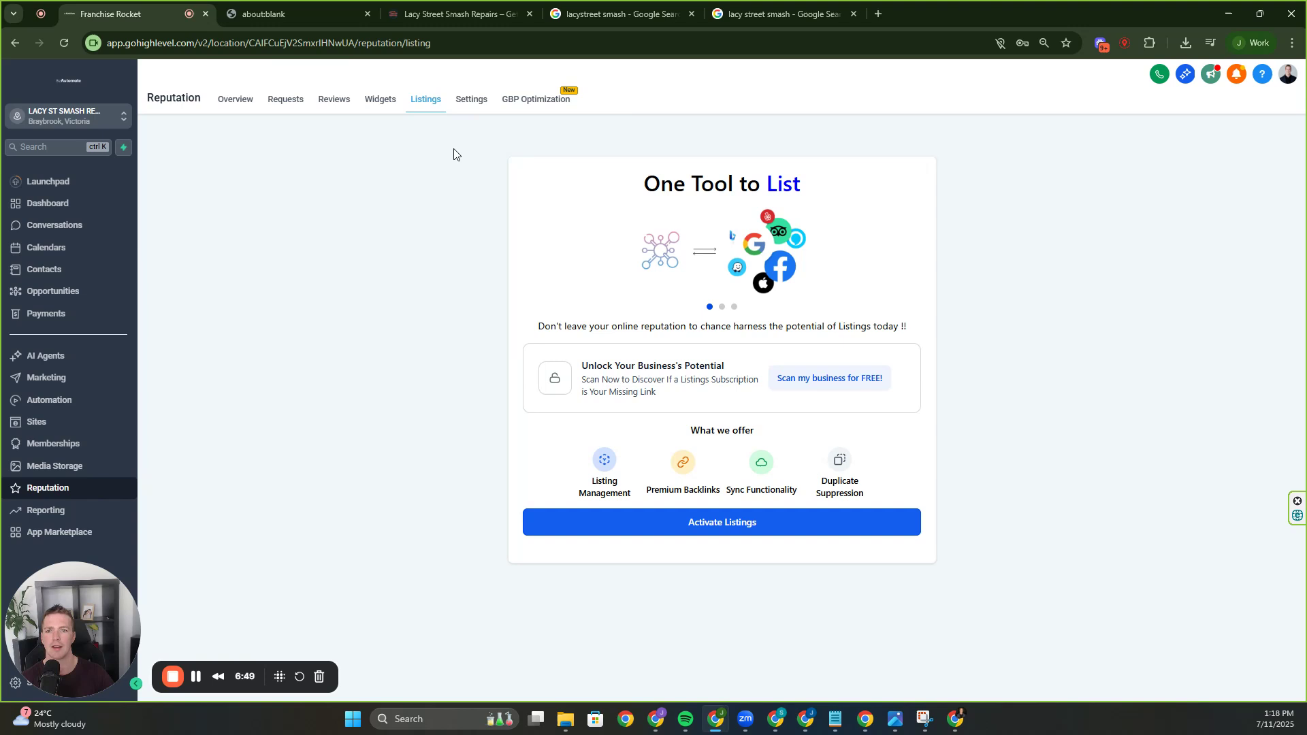
left_click(468, 107)
left_click(425, 102)
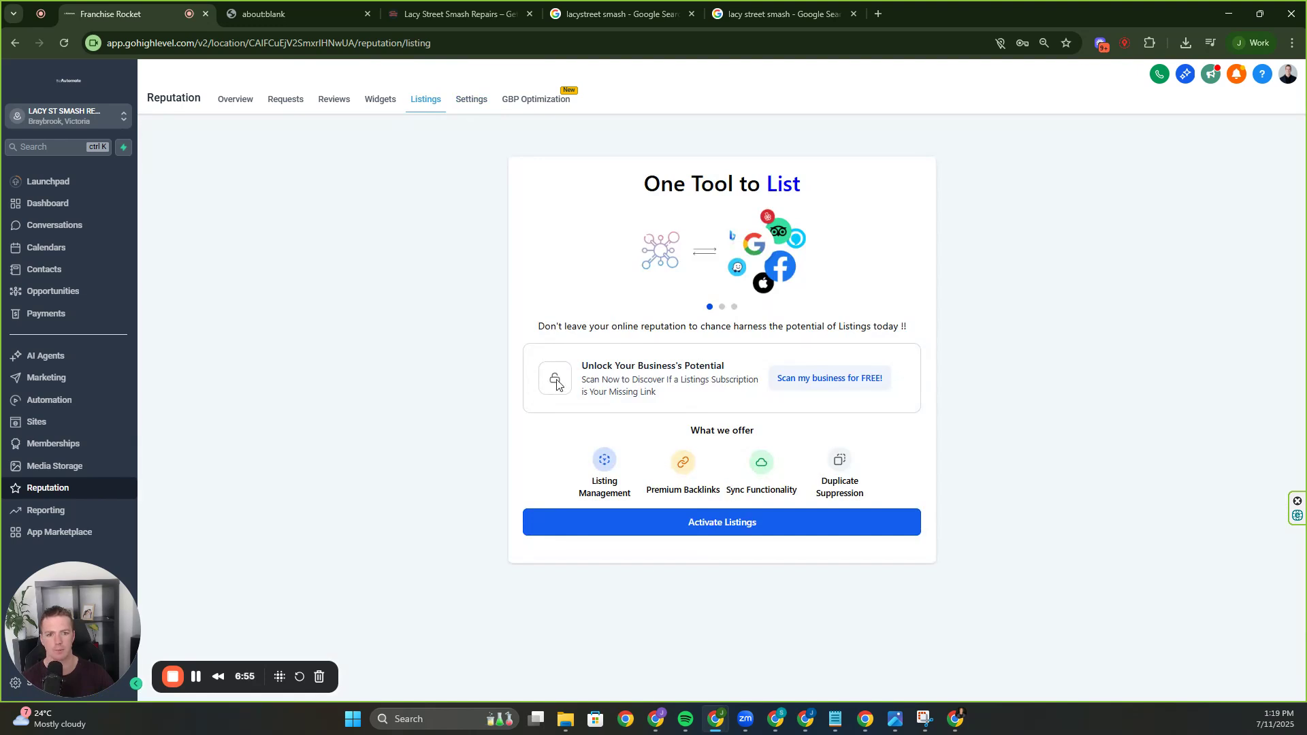
In Reputation settings, keep the Reviews AI wait time at 2 hours and show the Legacy Reviews AI agent's actions
left_click(468, 102)
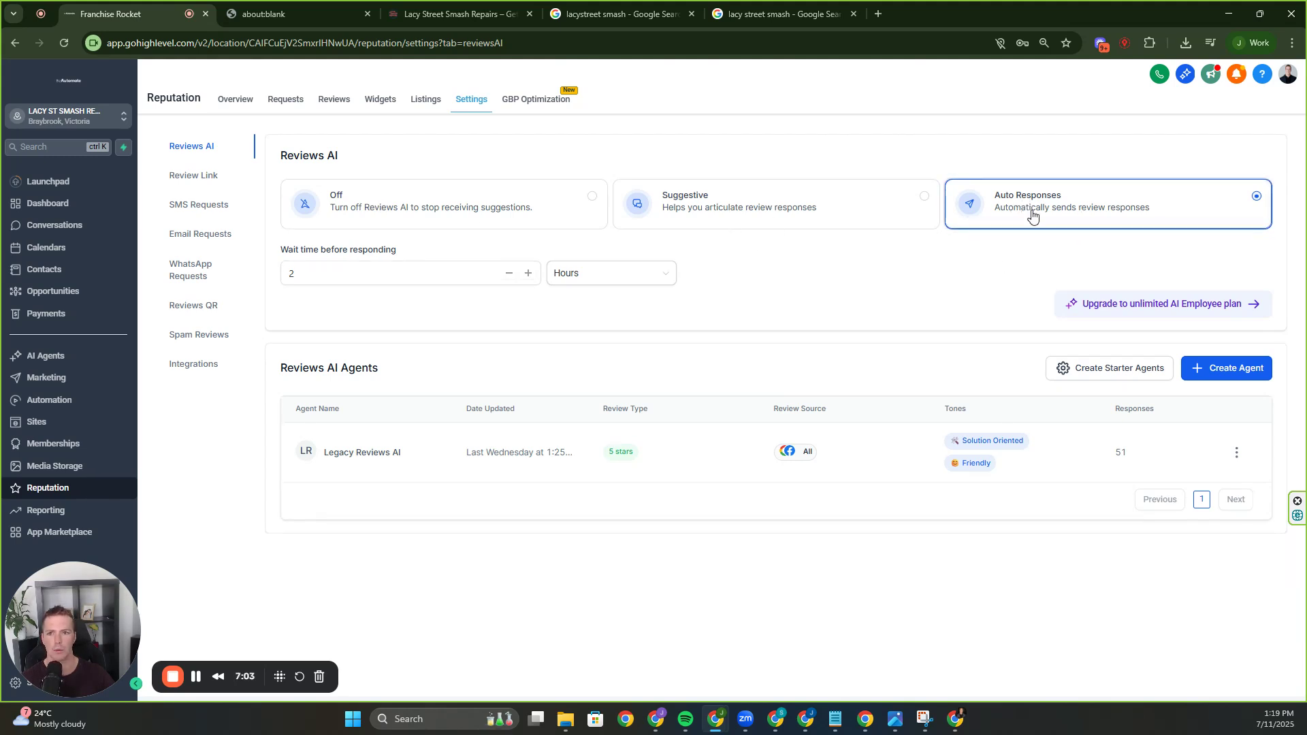
left_click(476, 271)
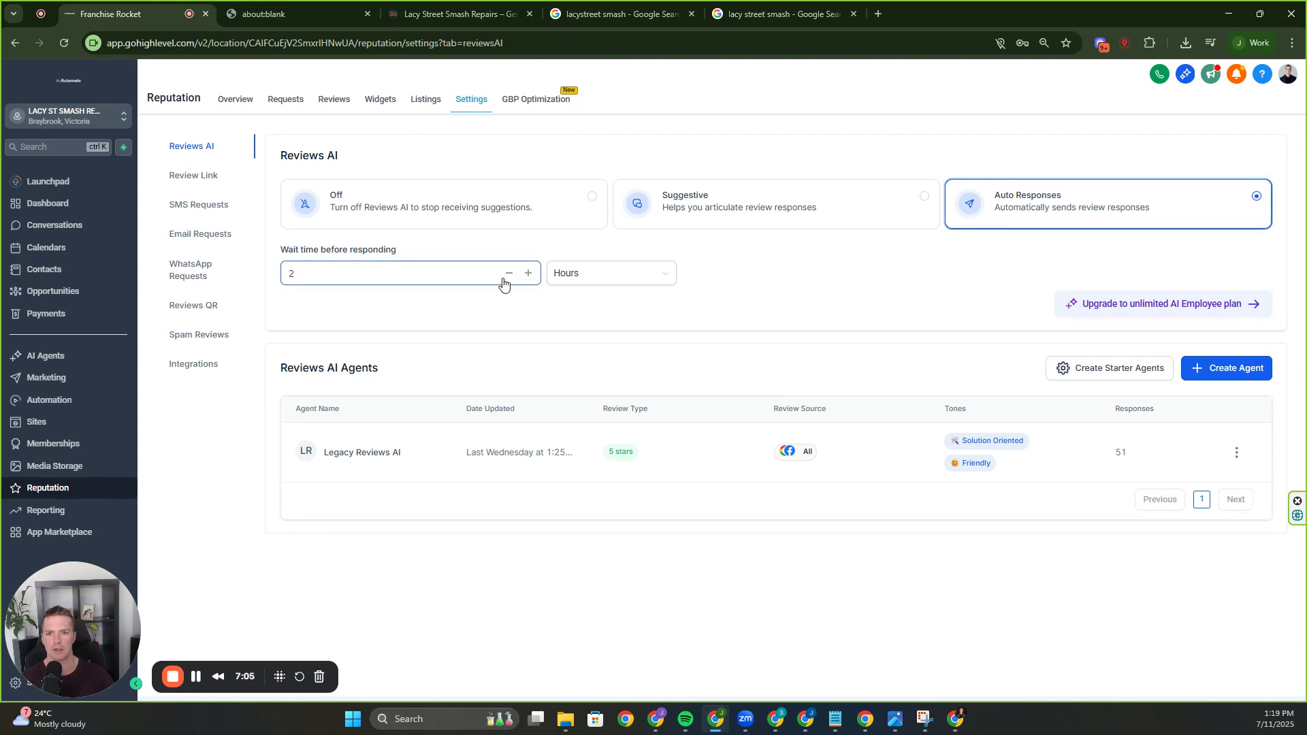
left_click(610, 279)
left_click(599, 320)
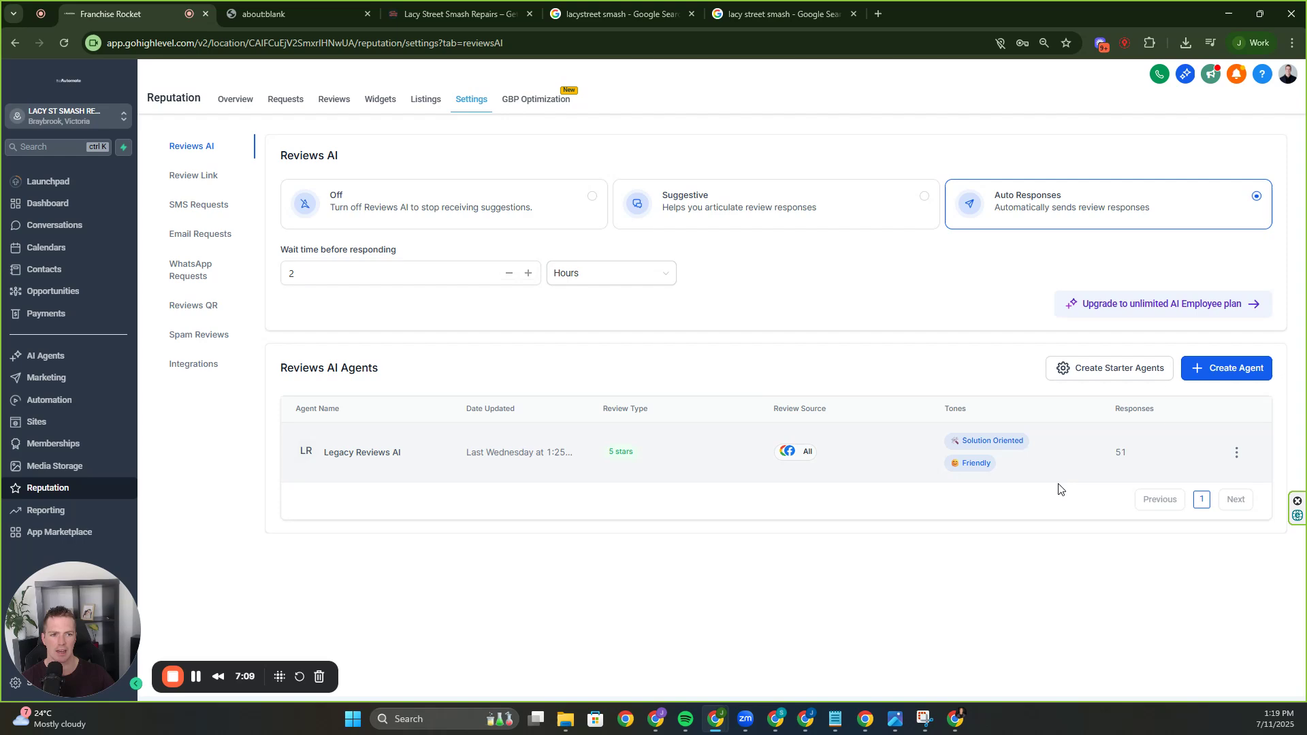
left_click(1237, 453)
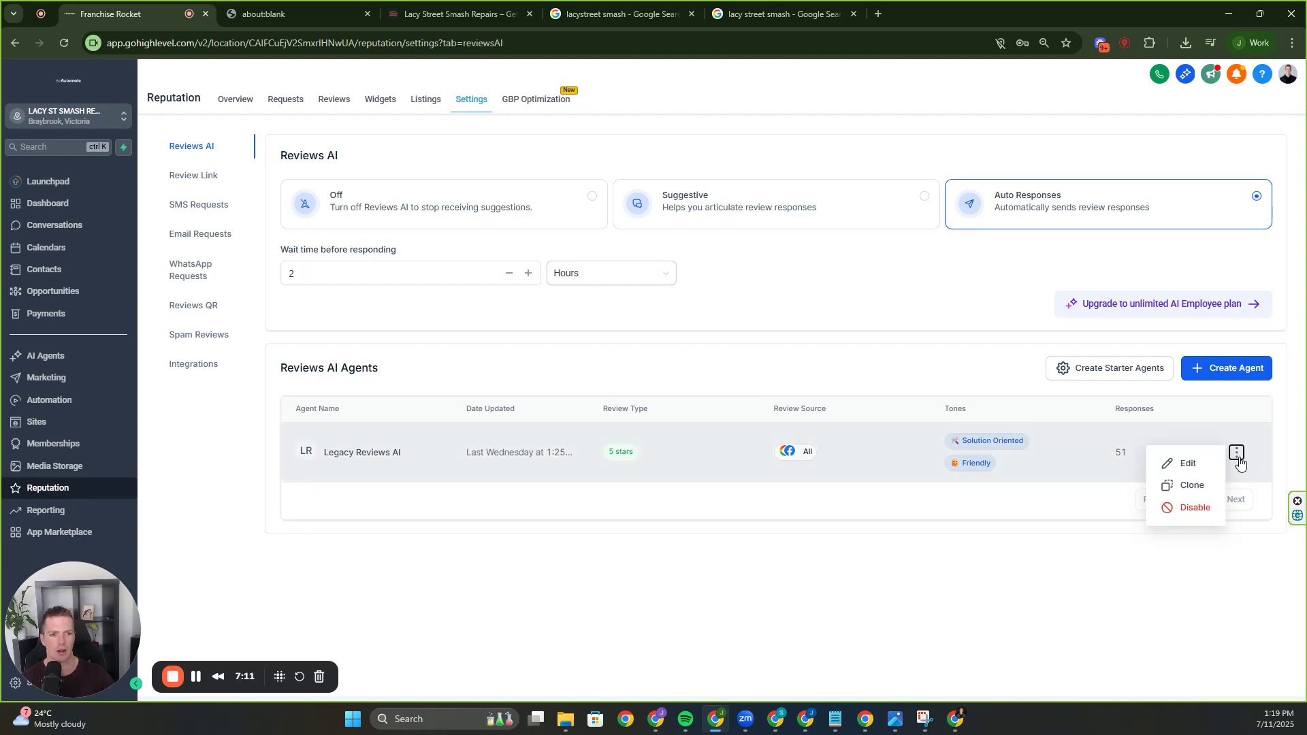
Open the Legacy Reviews AI agent editor and look over its instructions
left_click(1207, 463)
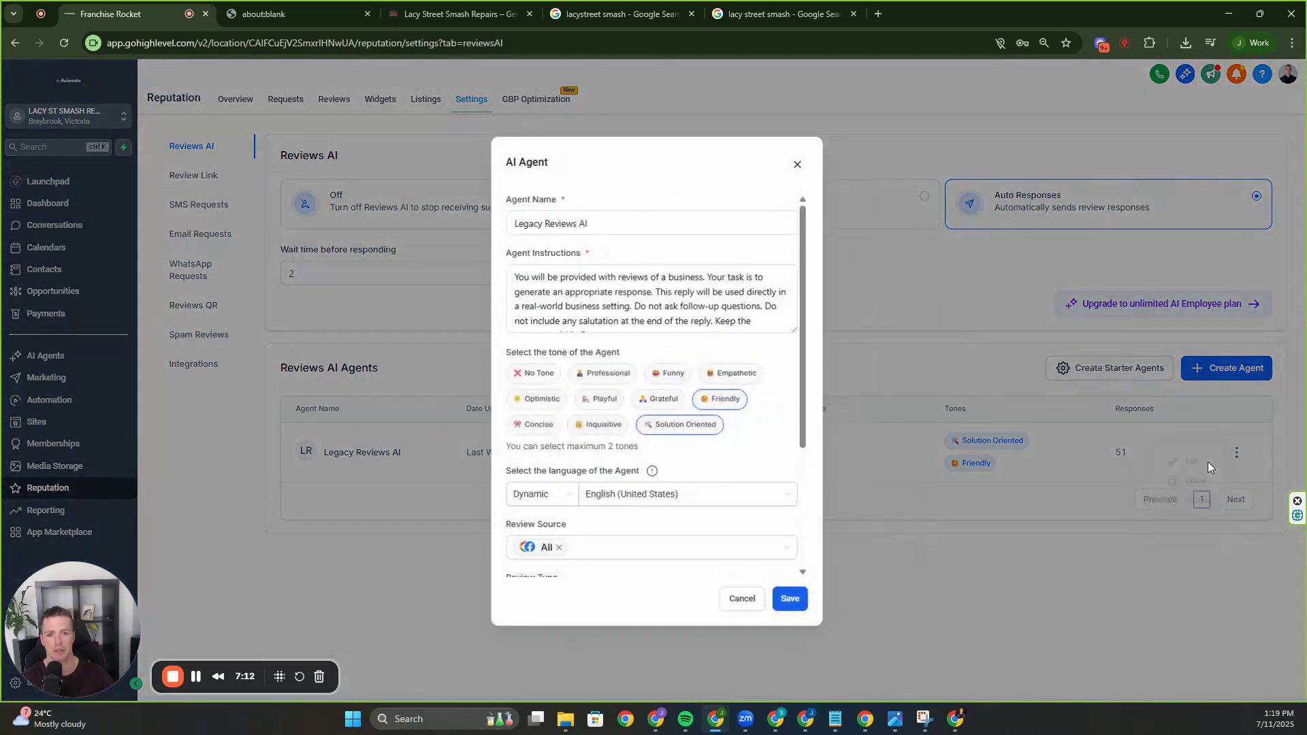
double_click(556, 294)
double_click(580, 294)
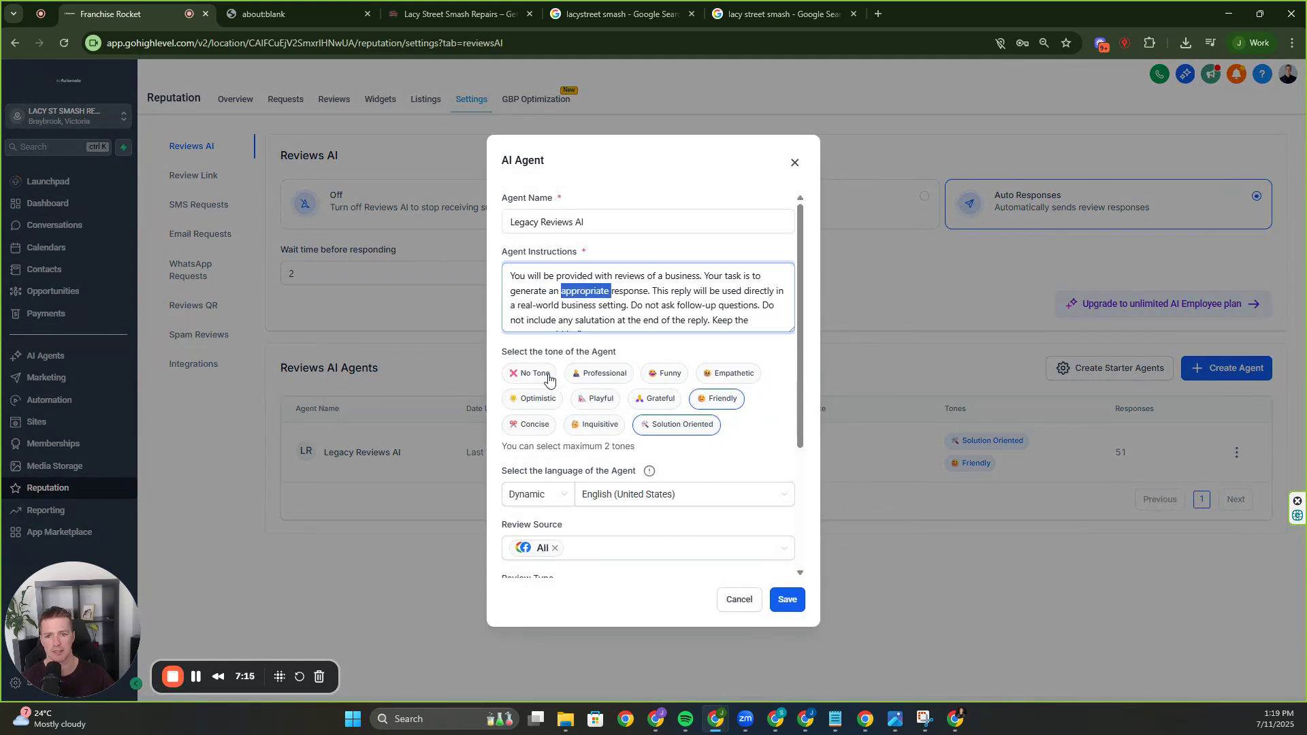
triple_click(737, 426)
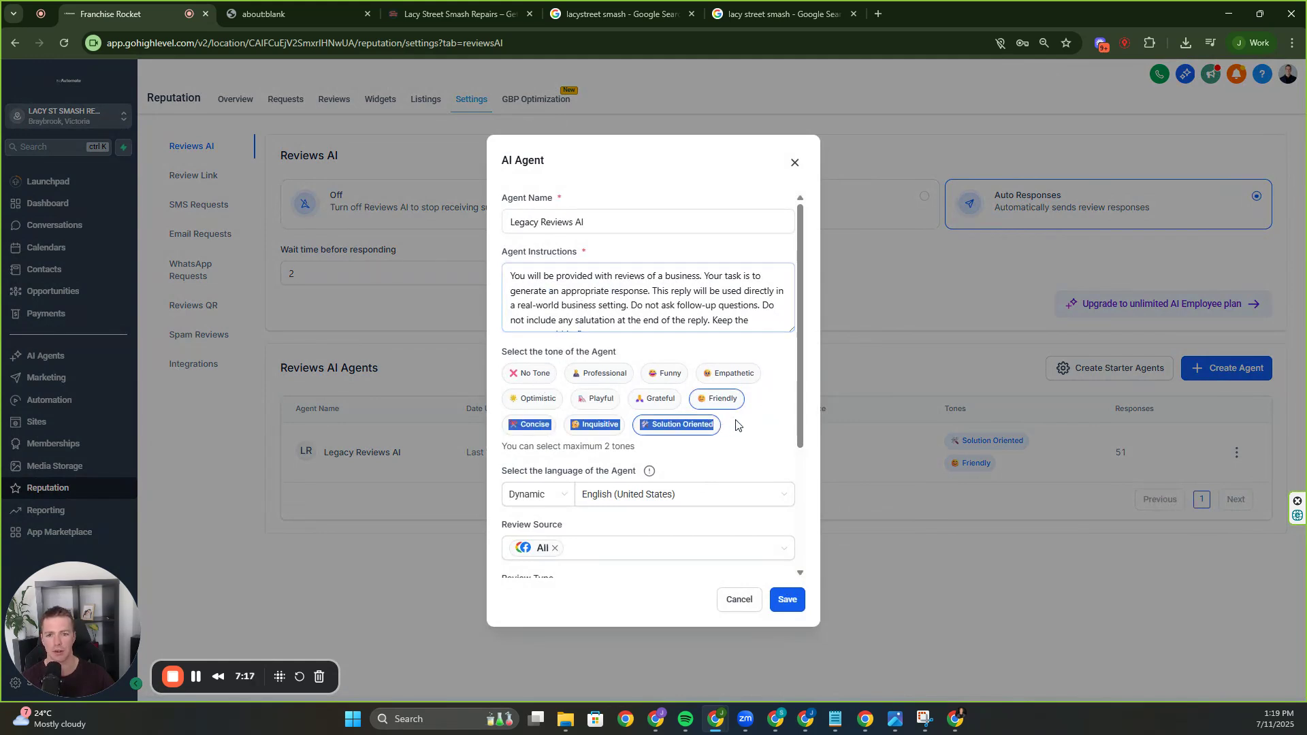
scroll(737, 426, "down", 3)
Check the review sources, keep 5 stars as review type, and cancel without changes
left_click(670, 362)
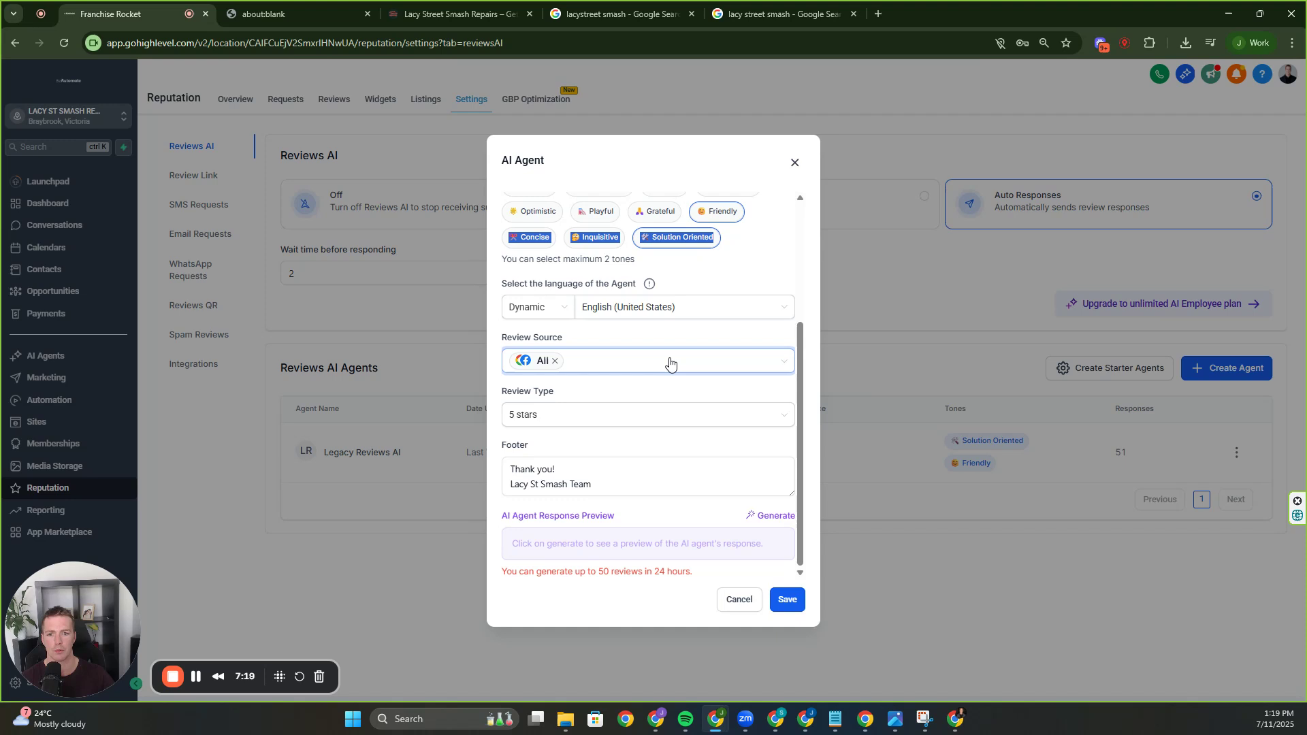
left_click(670, 363)
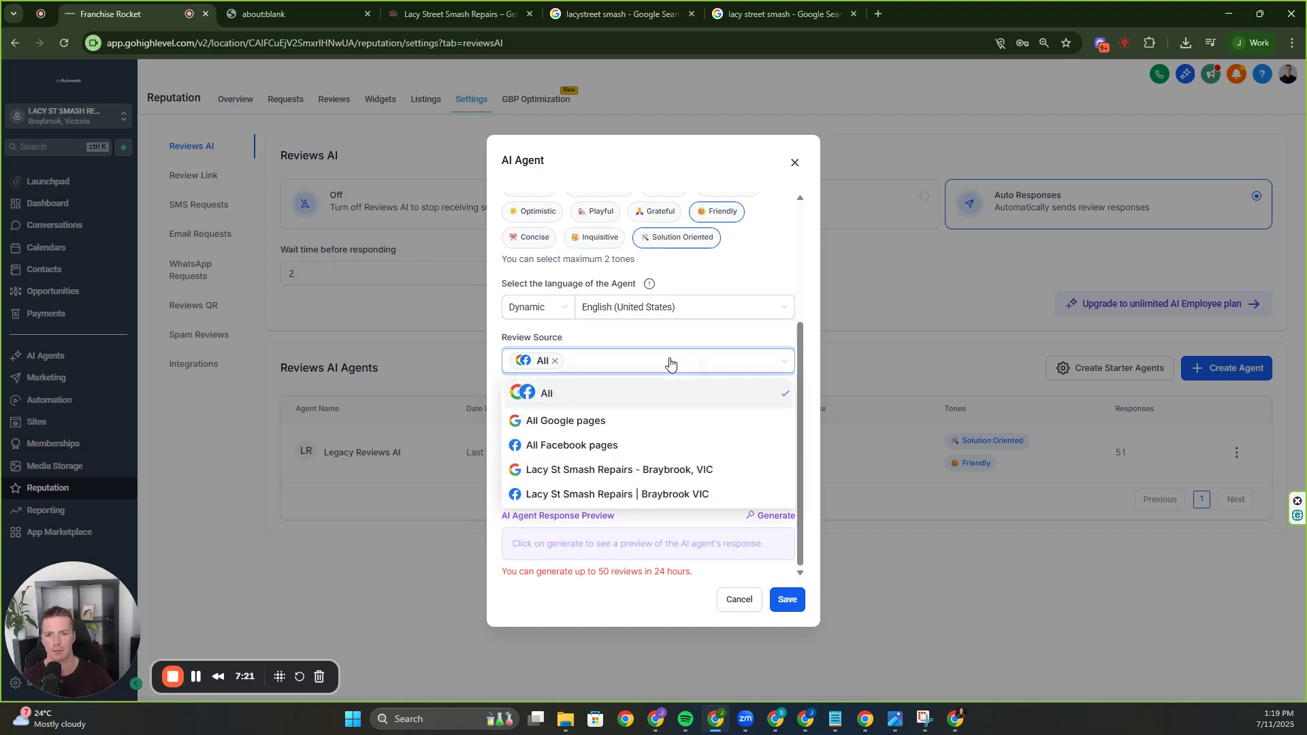
left_click(683, 345)
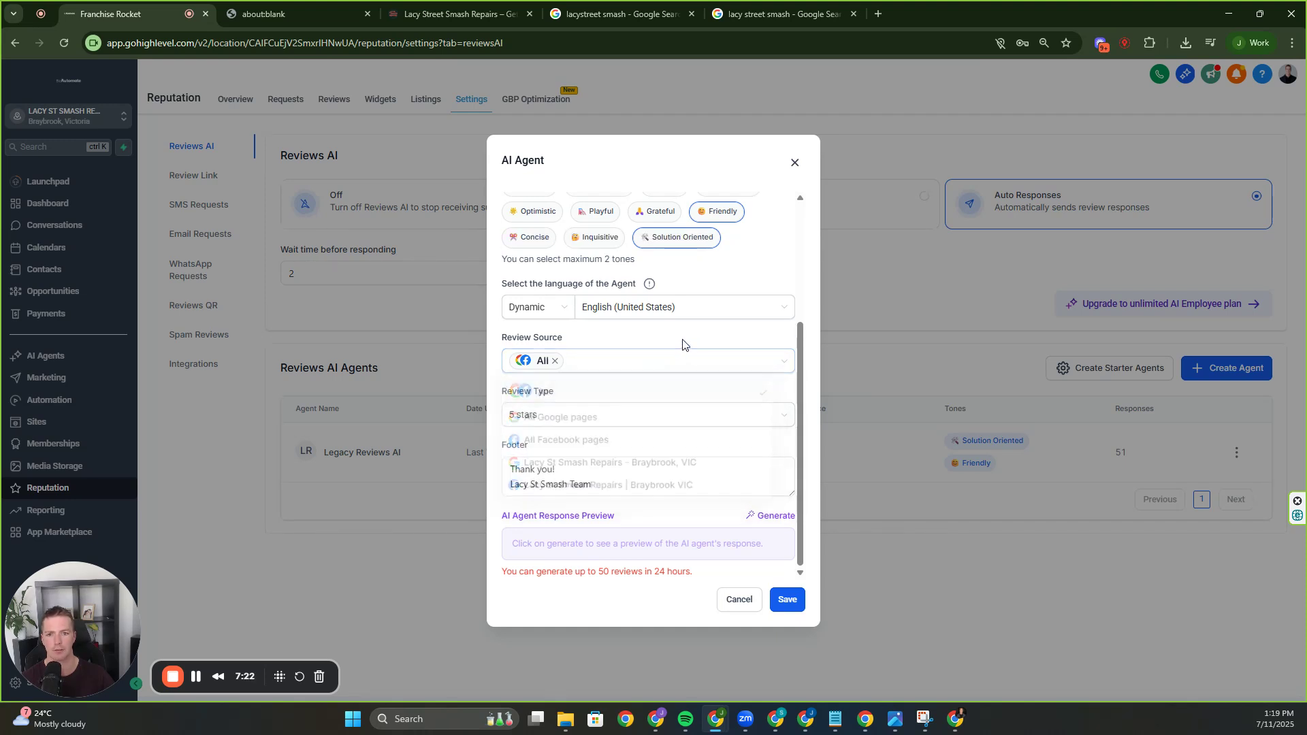
left_click(673, 415)
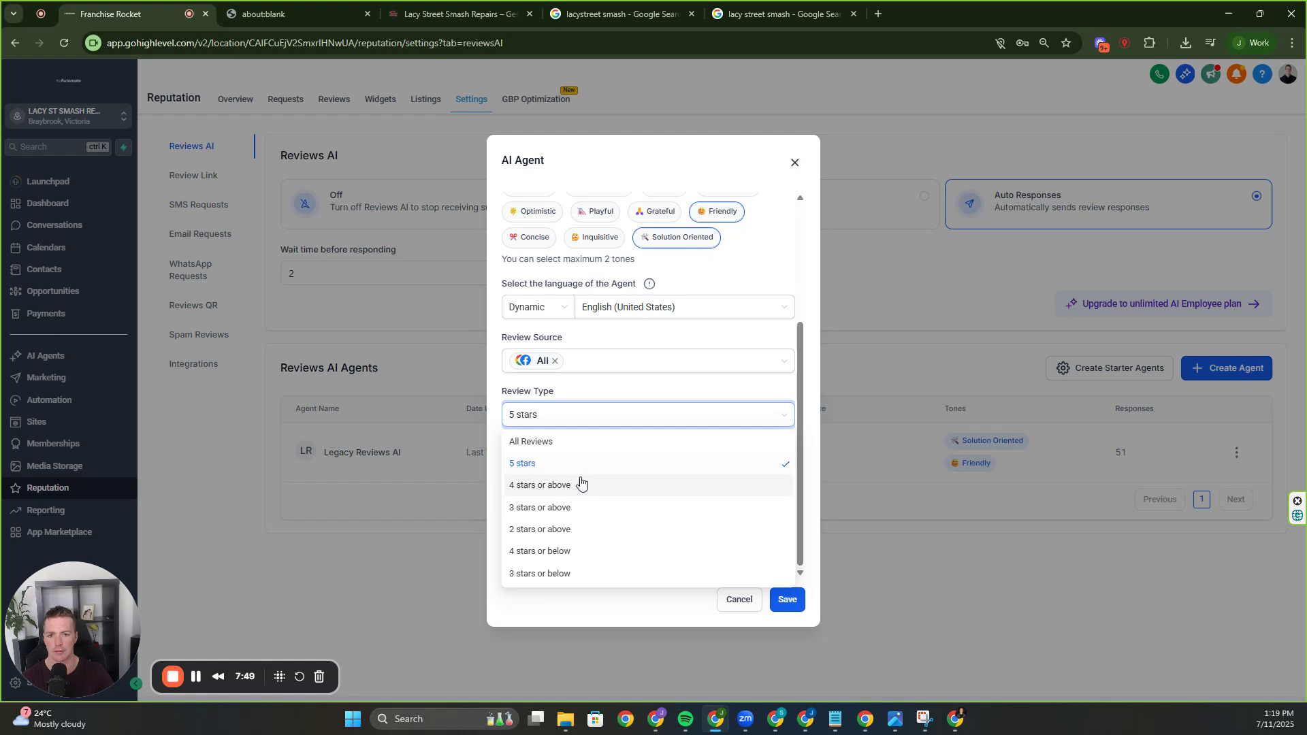
left_click(636, 389)
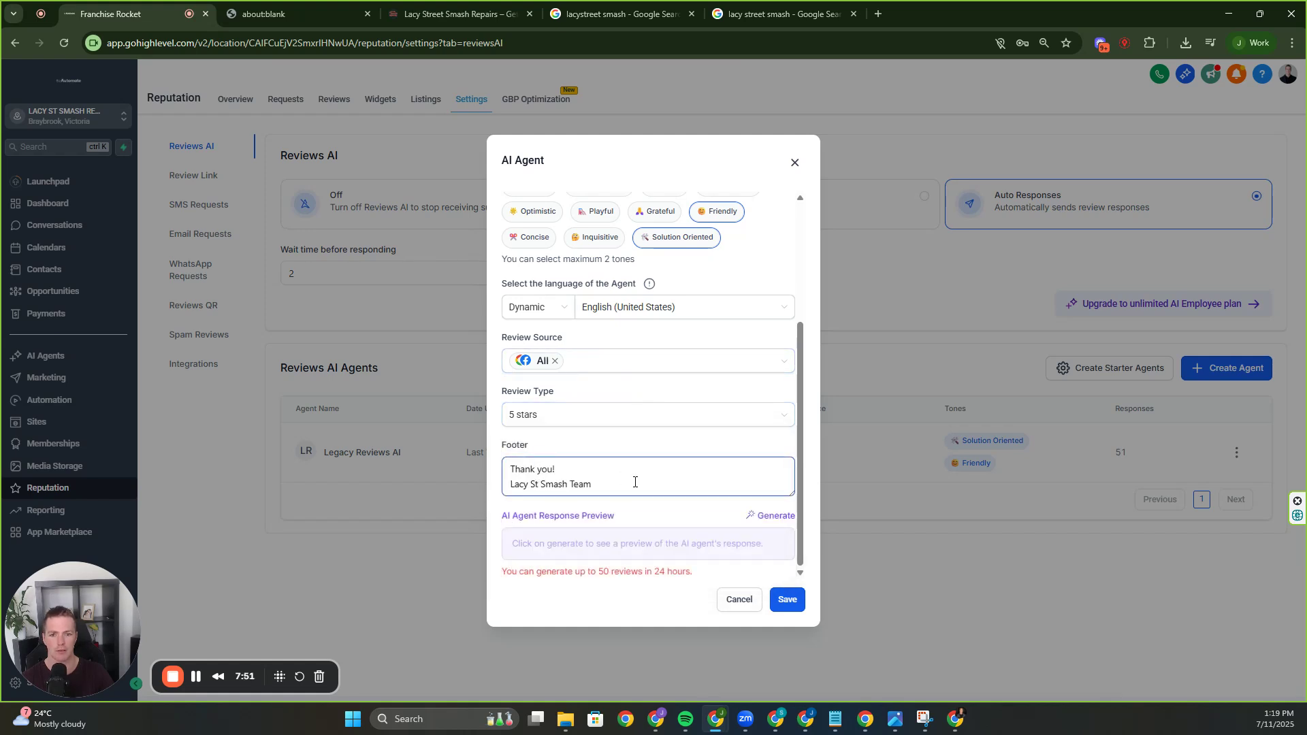
scroll(714, 552, "up", 3)
left_click(741, 601)
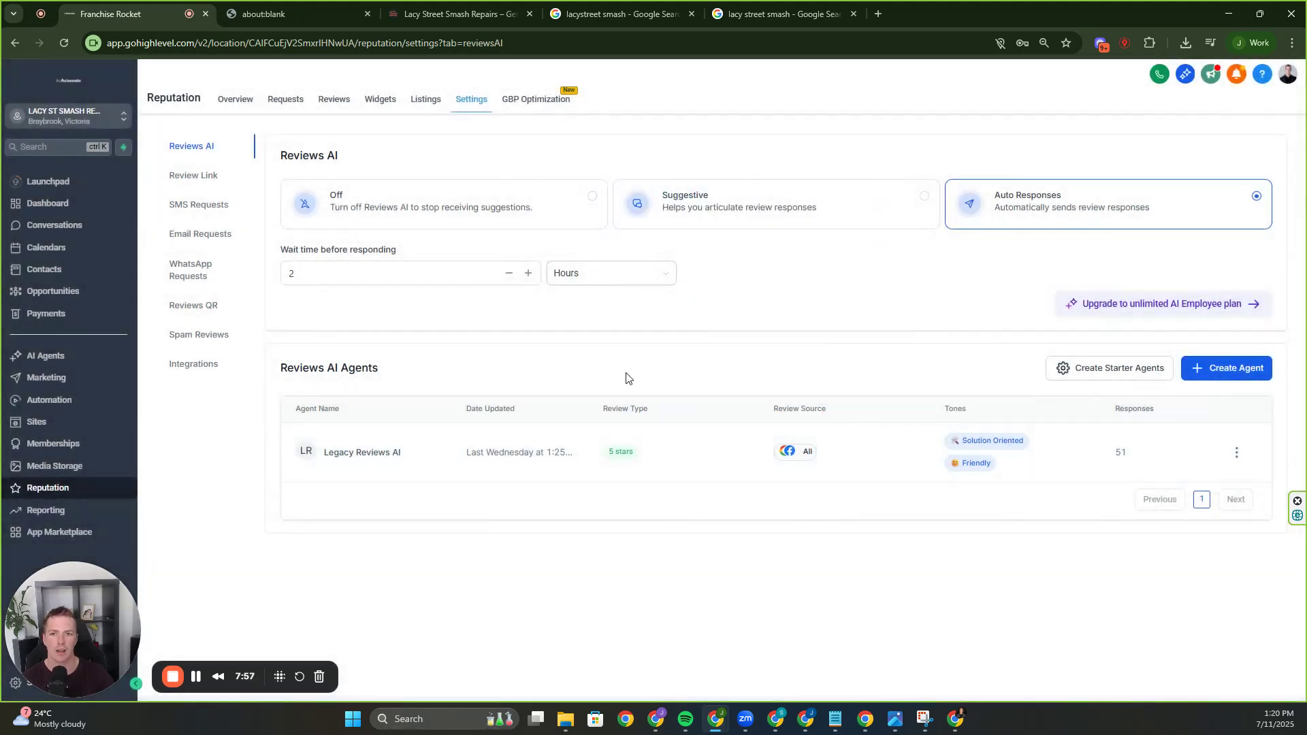
Check the custom review link field, then view the SMS send-timing options unchanged
left_click(177, 181)
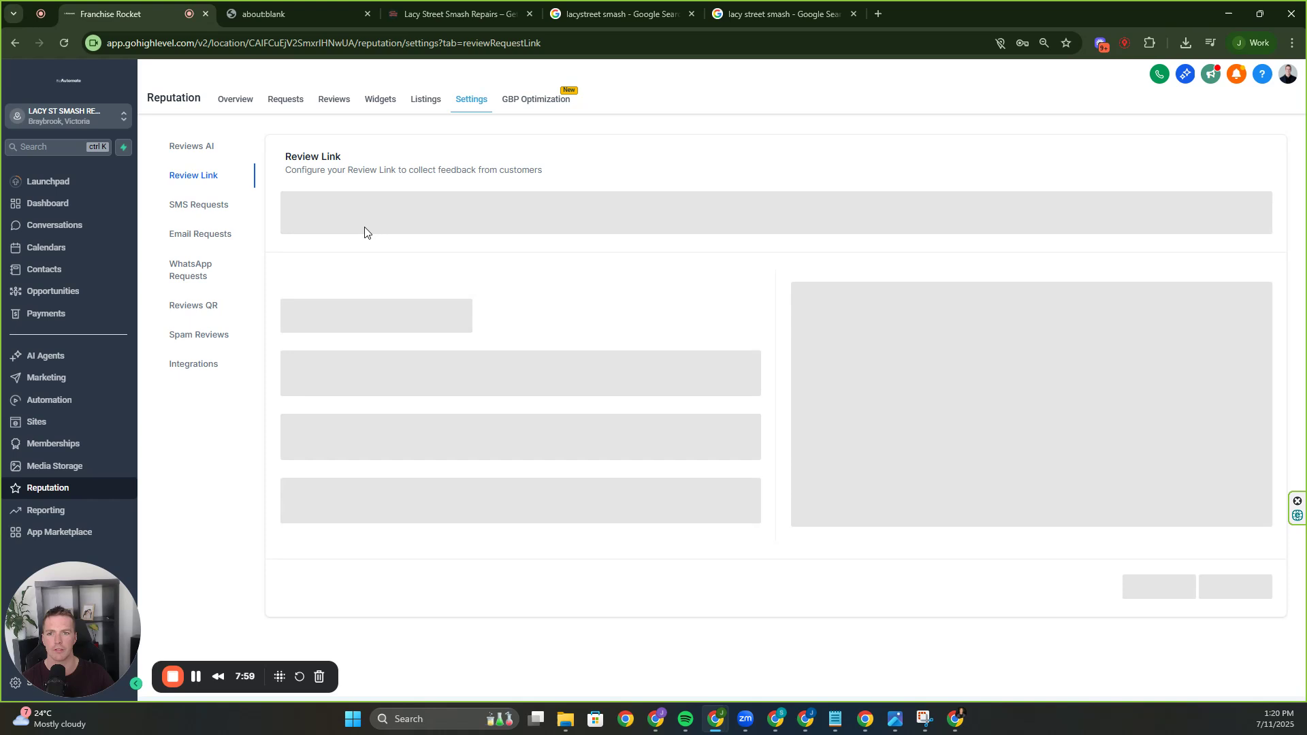
left_click(1023, 371)
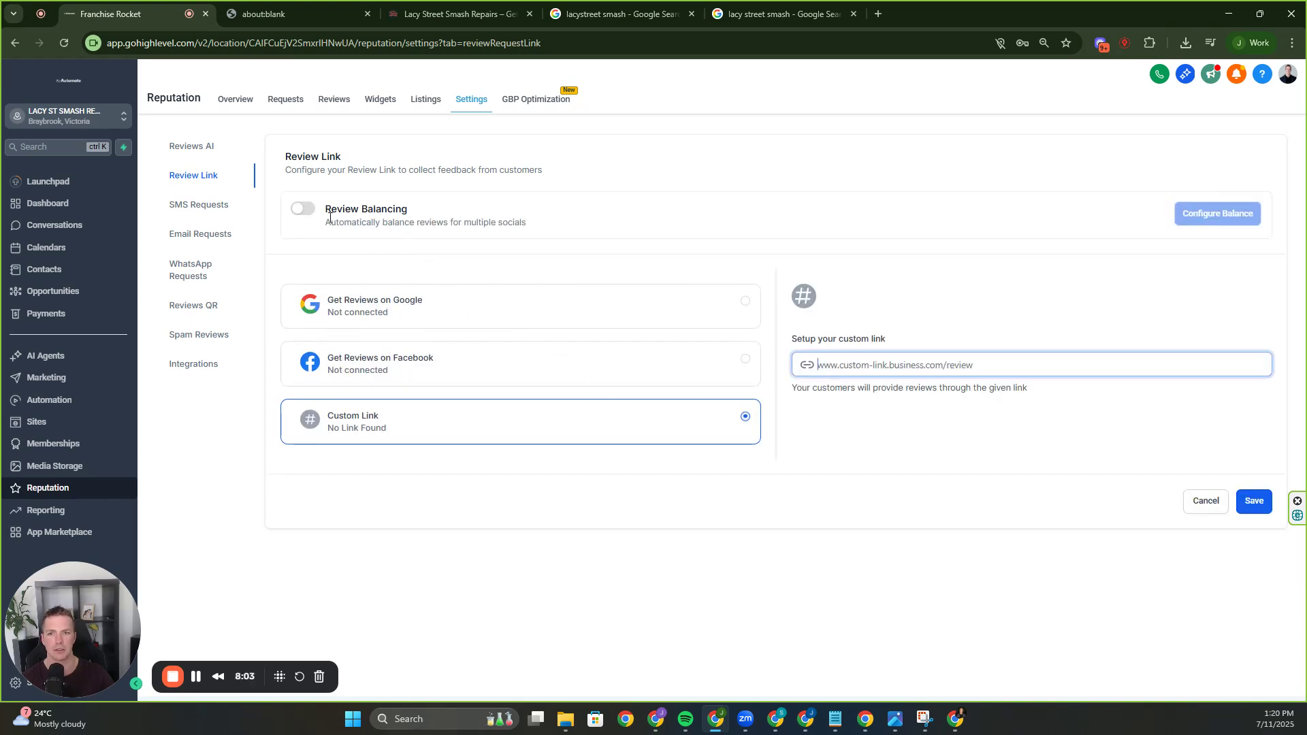
left_click(215, 205)
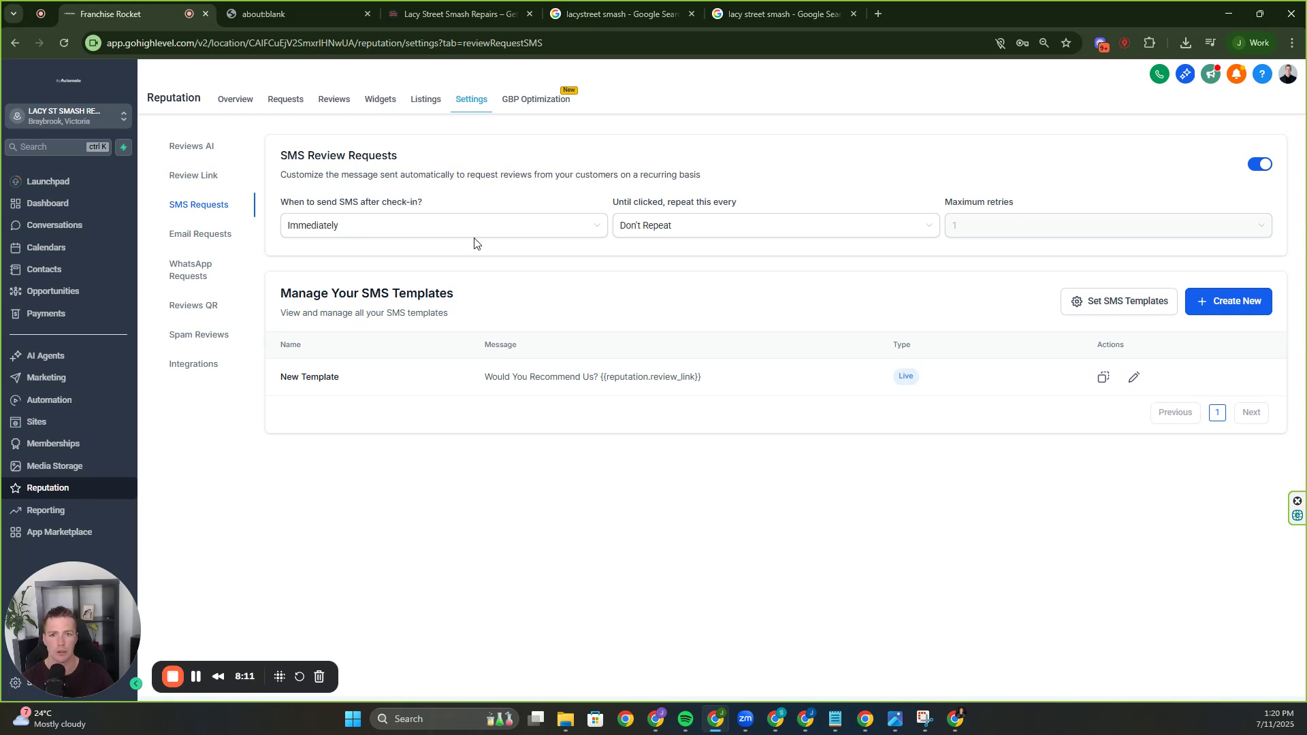
left_click(510, 233)
left_click(724, 278)
Leave the SMS repeat interval unchanged and back out of creating a new template
left_click(755, 237)
left_click(756, 234)
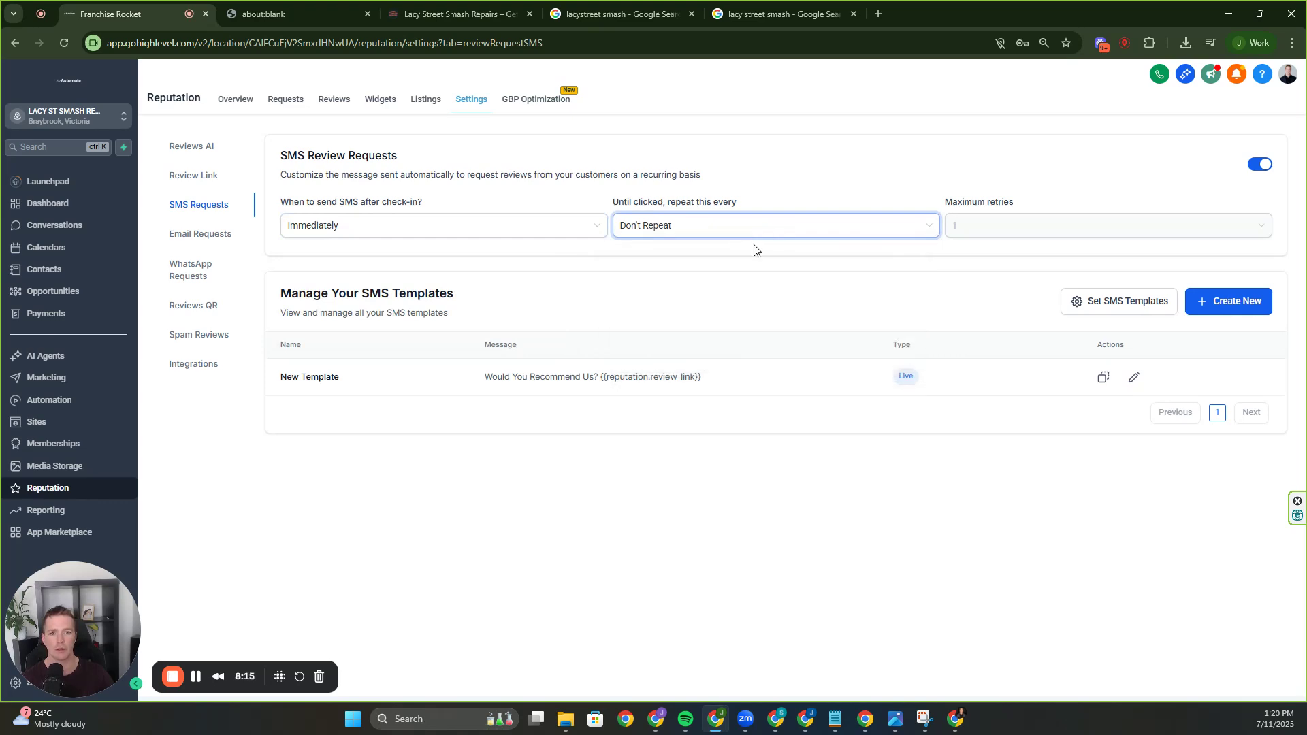
left_click(1187, 315)
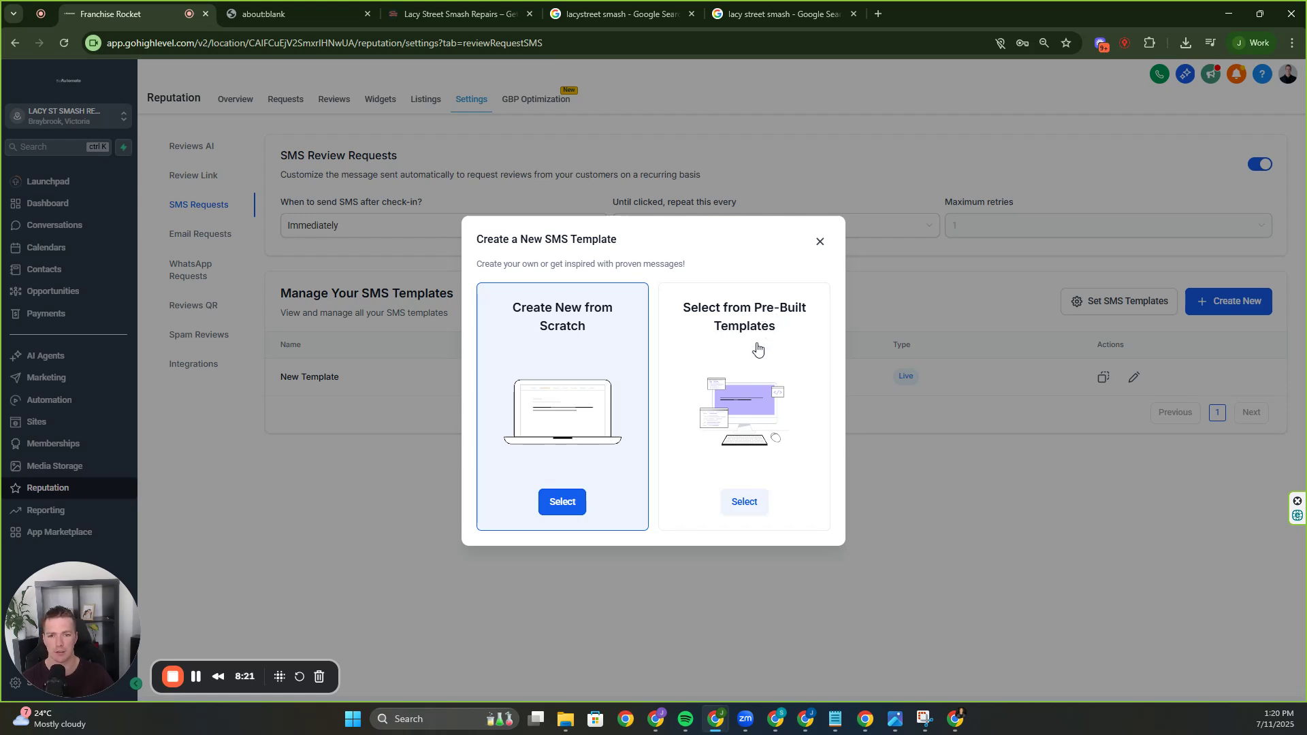
left_click(821, 242)
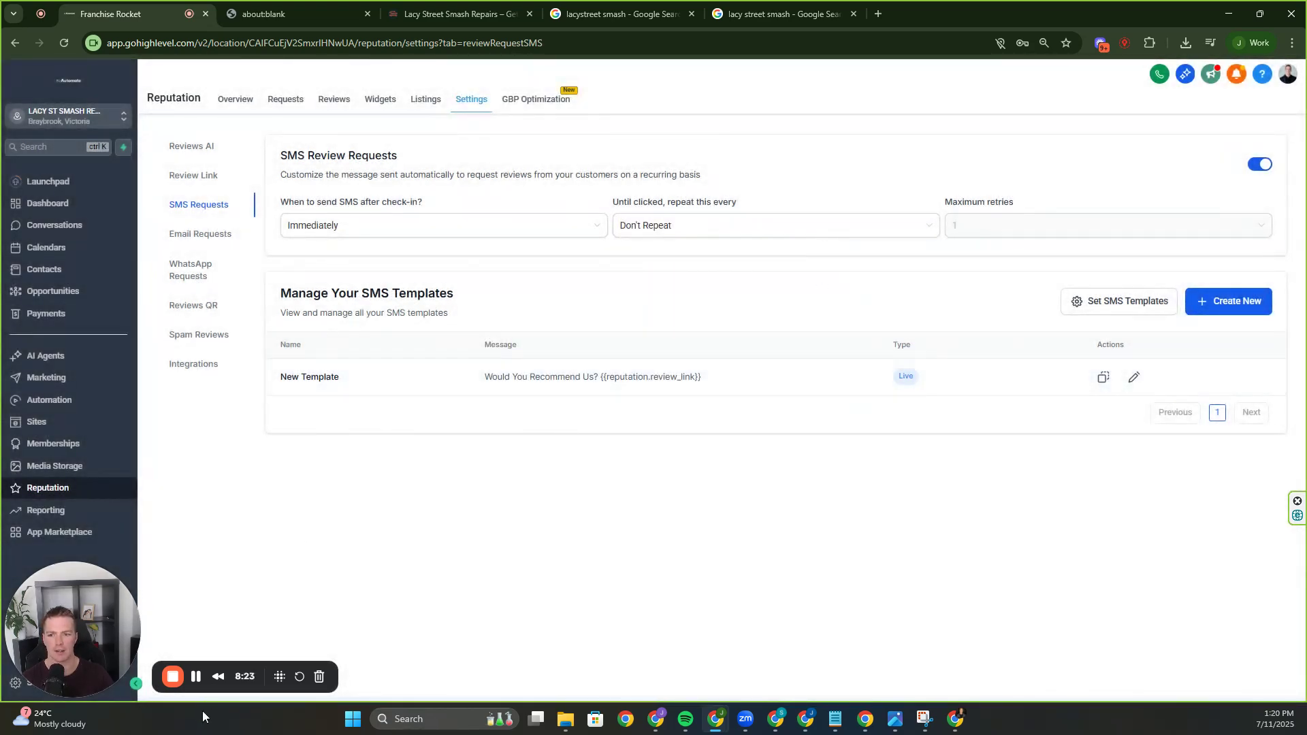
Edit New Template and attach the Emergency electrician (8) image
left_click(1133, 376)
triple_click(415, 242)
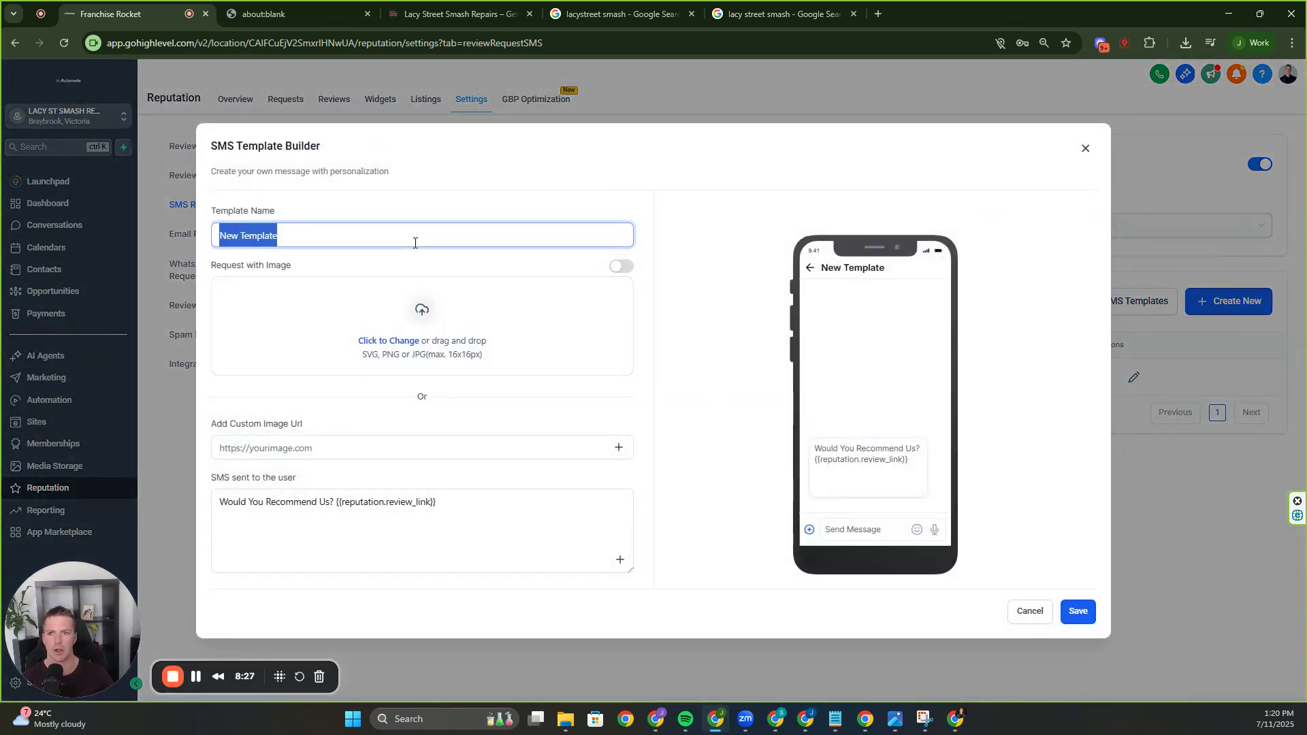
left_click(429, 274)
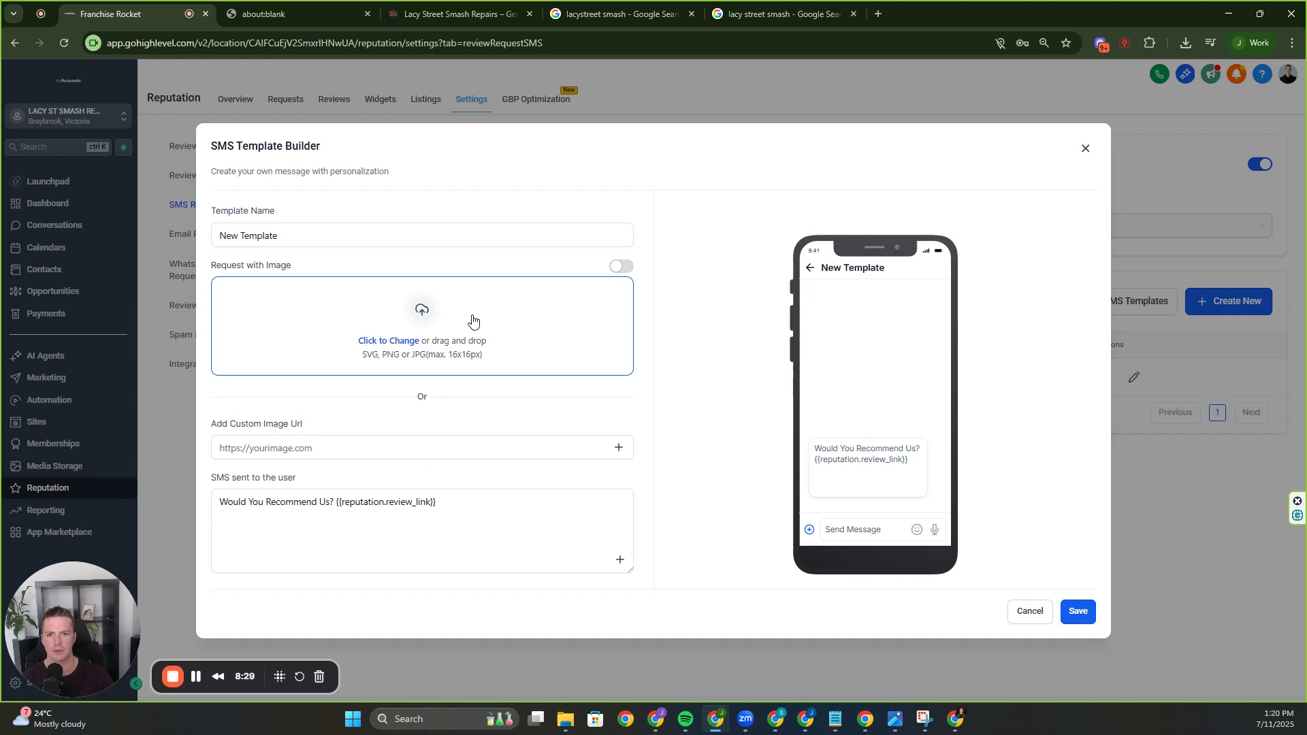
left_click(421, 353)
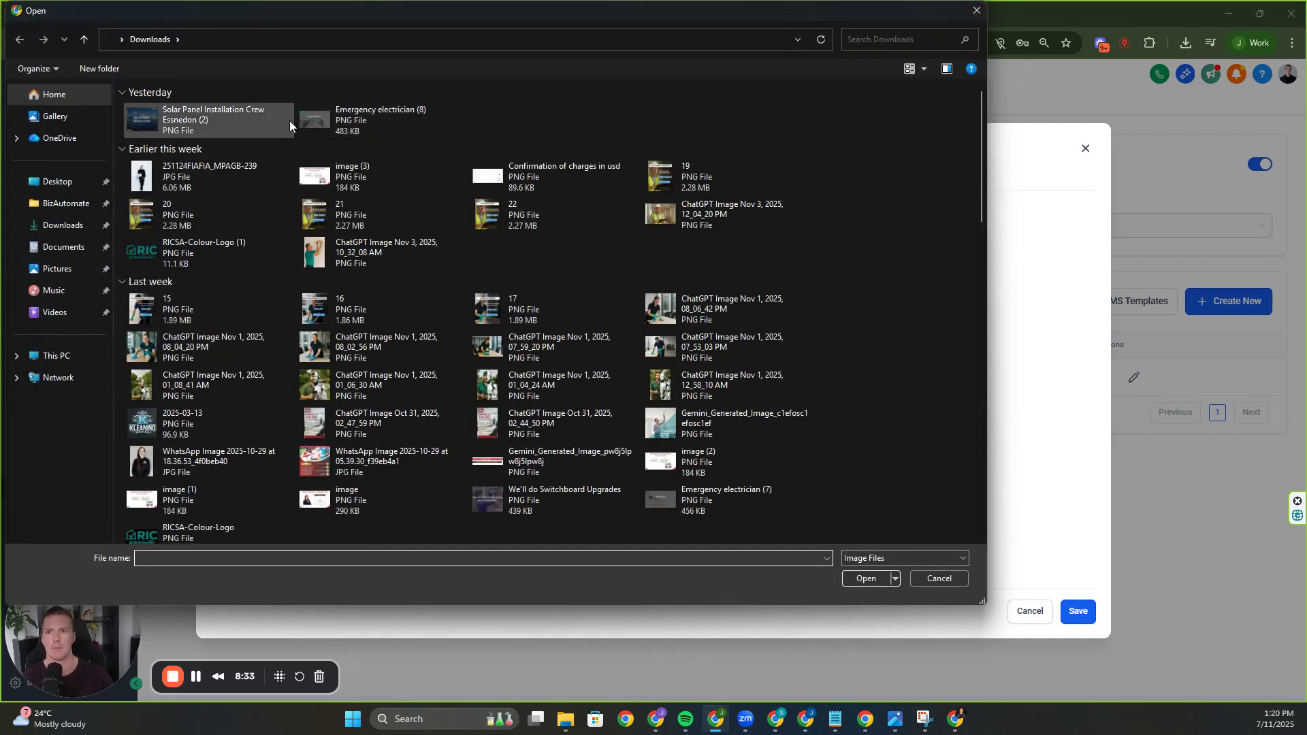
double_click(211, 183)
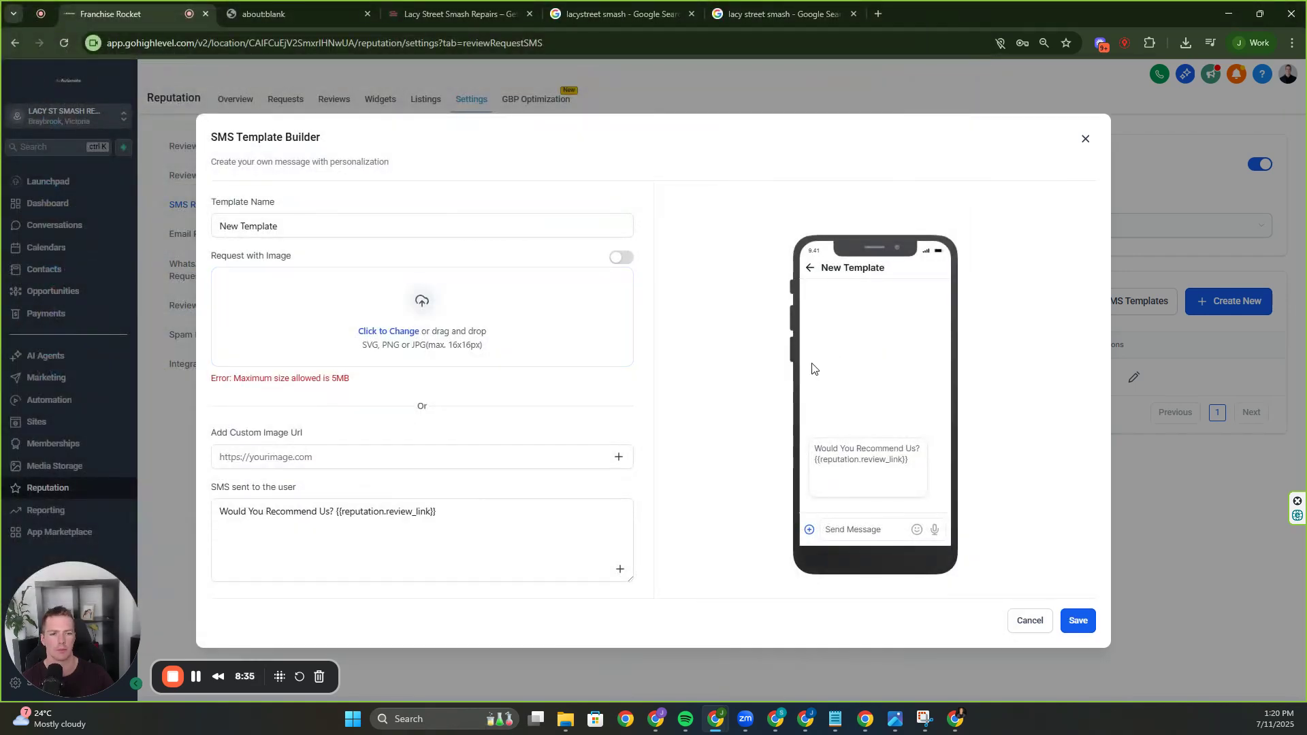
left_click(419, 303)
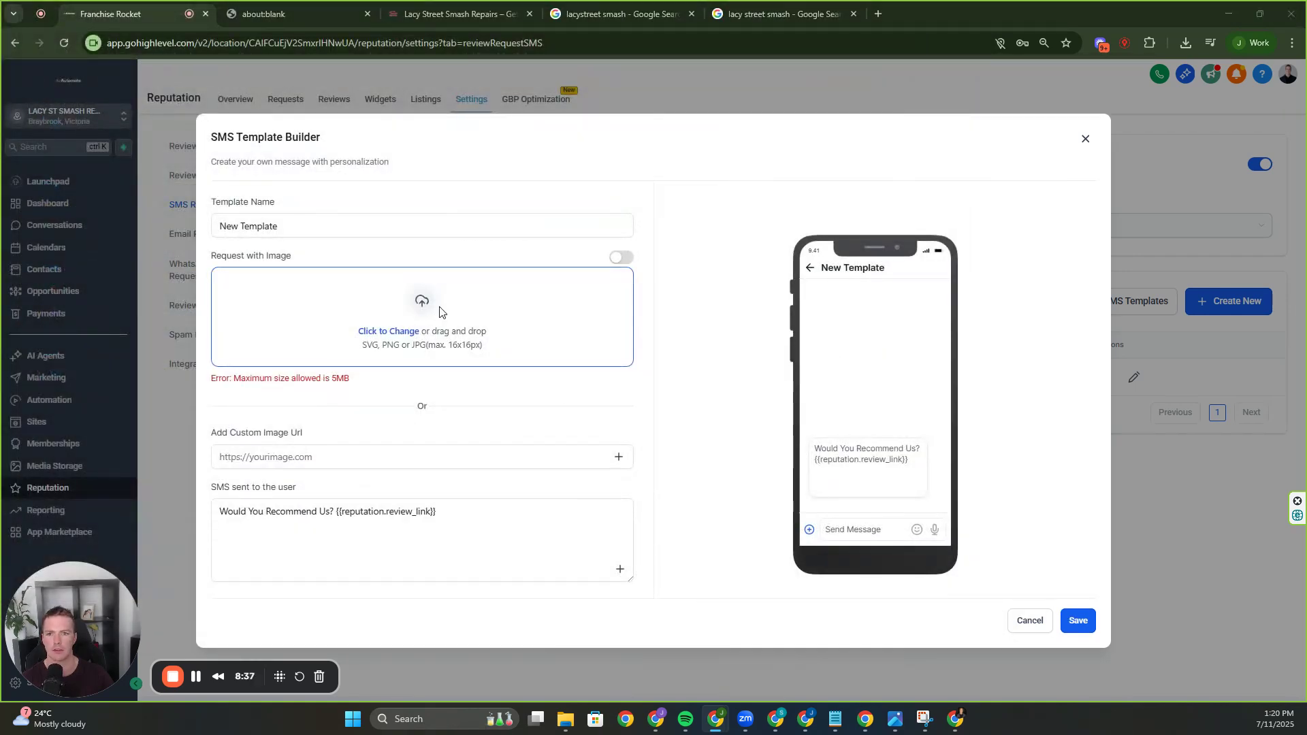
double_click(362, 127)
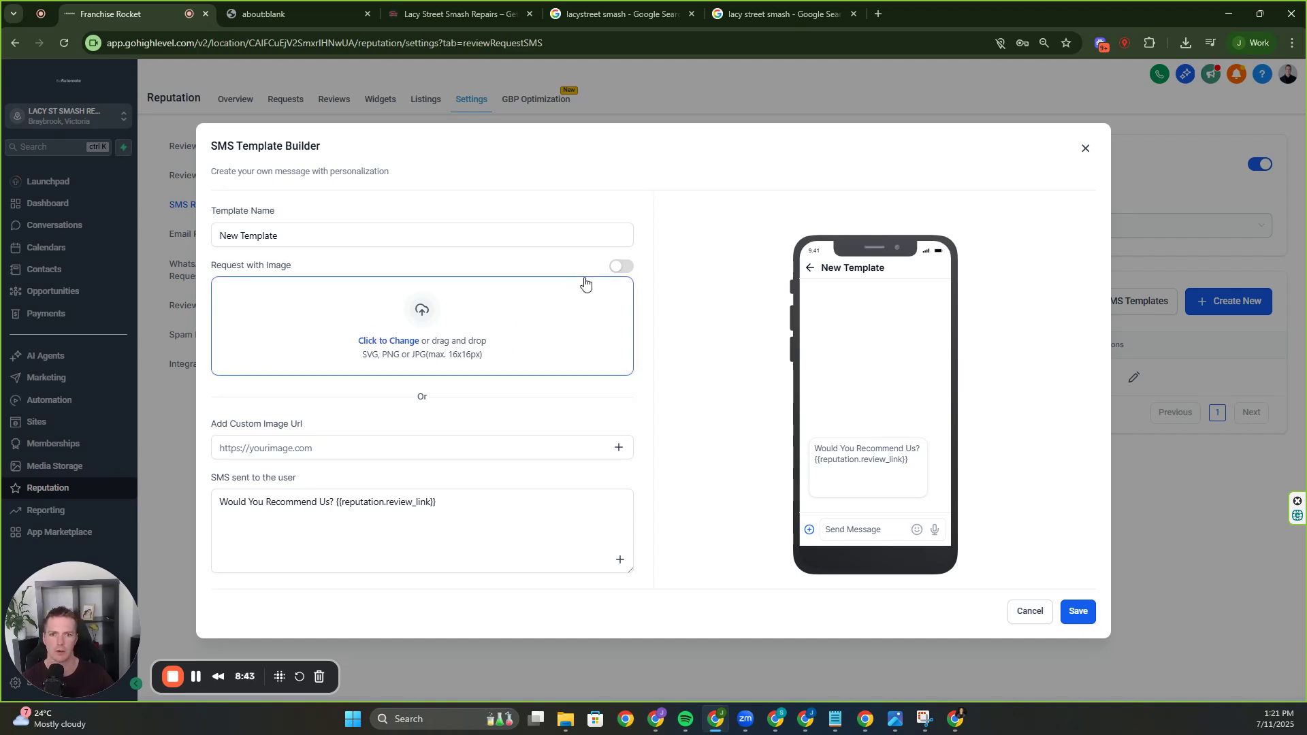
Turn on Request with Image, close the builder unsaved, and open Set SMS Templates
left_click(617, 267)
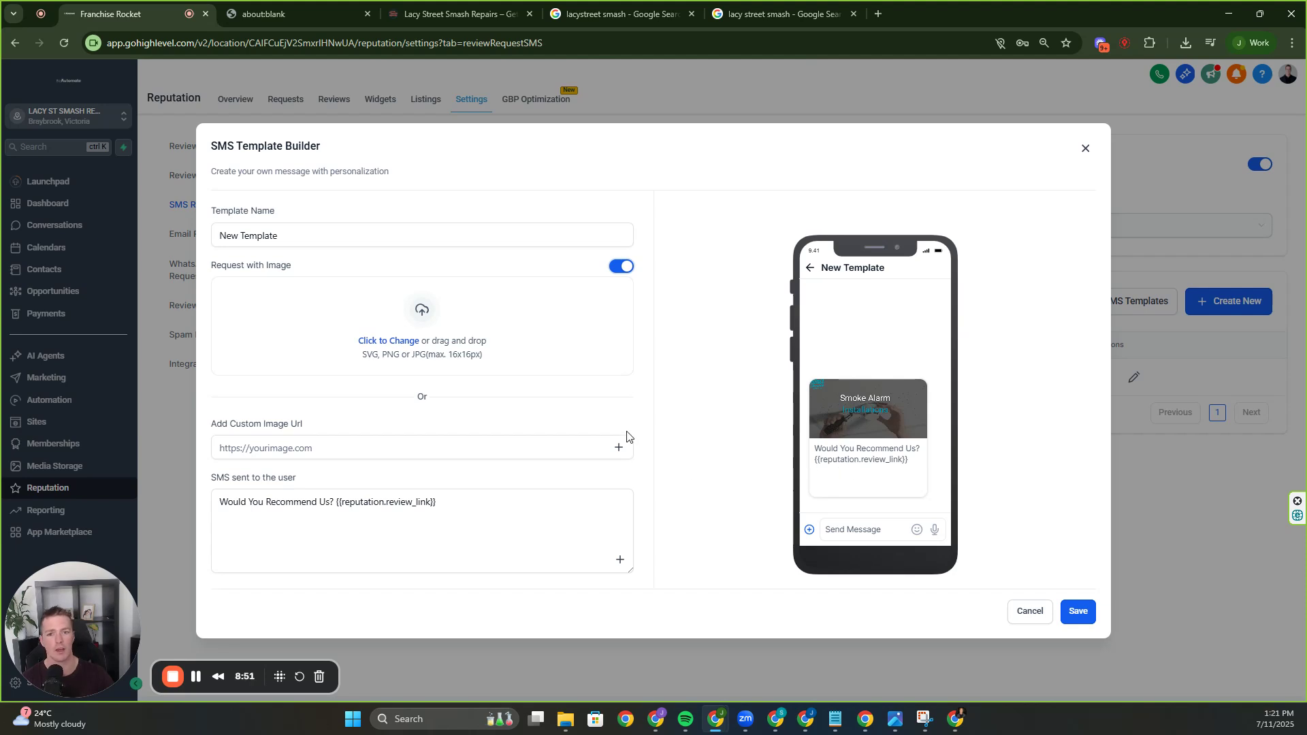
left_click(586, 447)
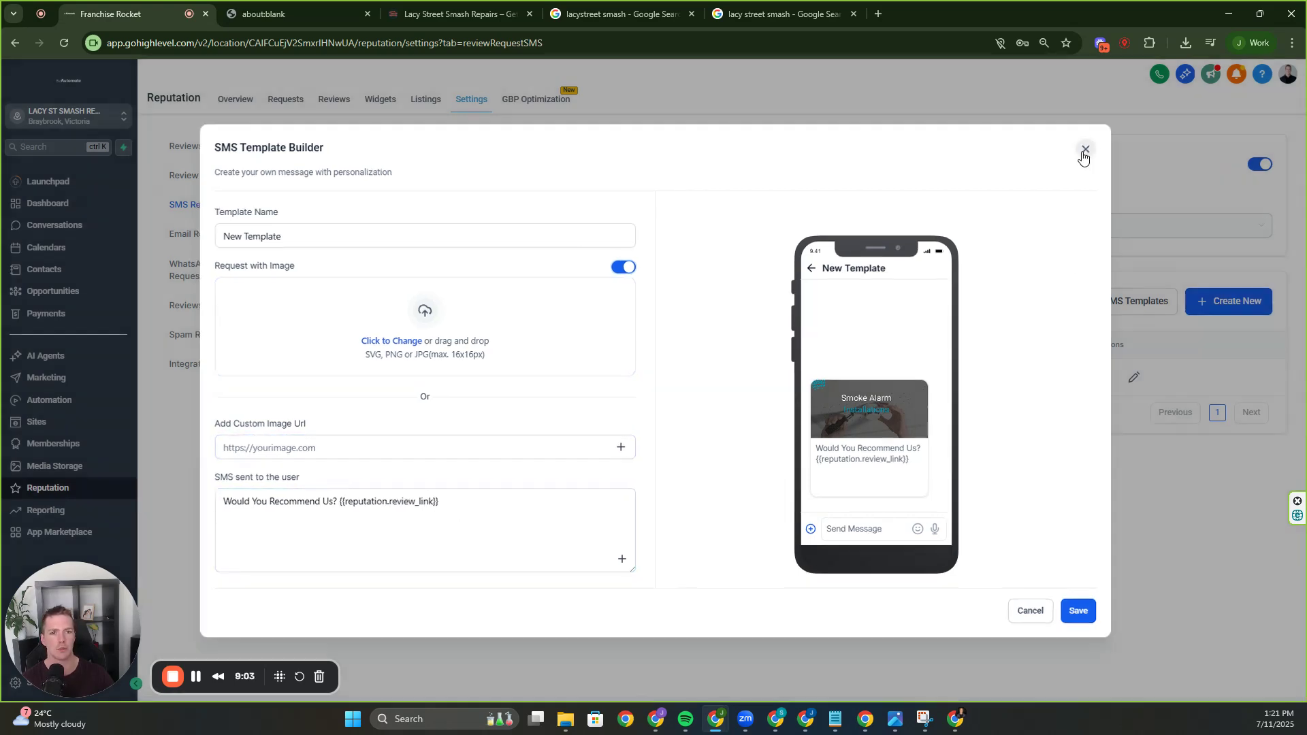
left_click(1086, 149)
left_click(1133, 303)
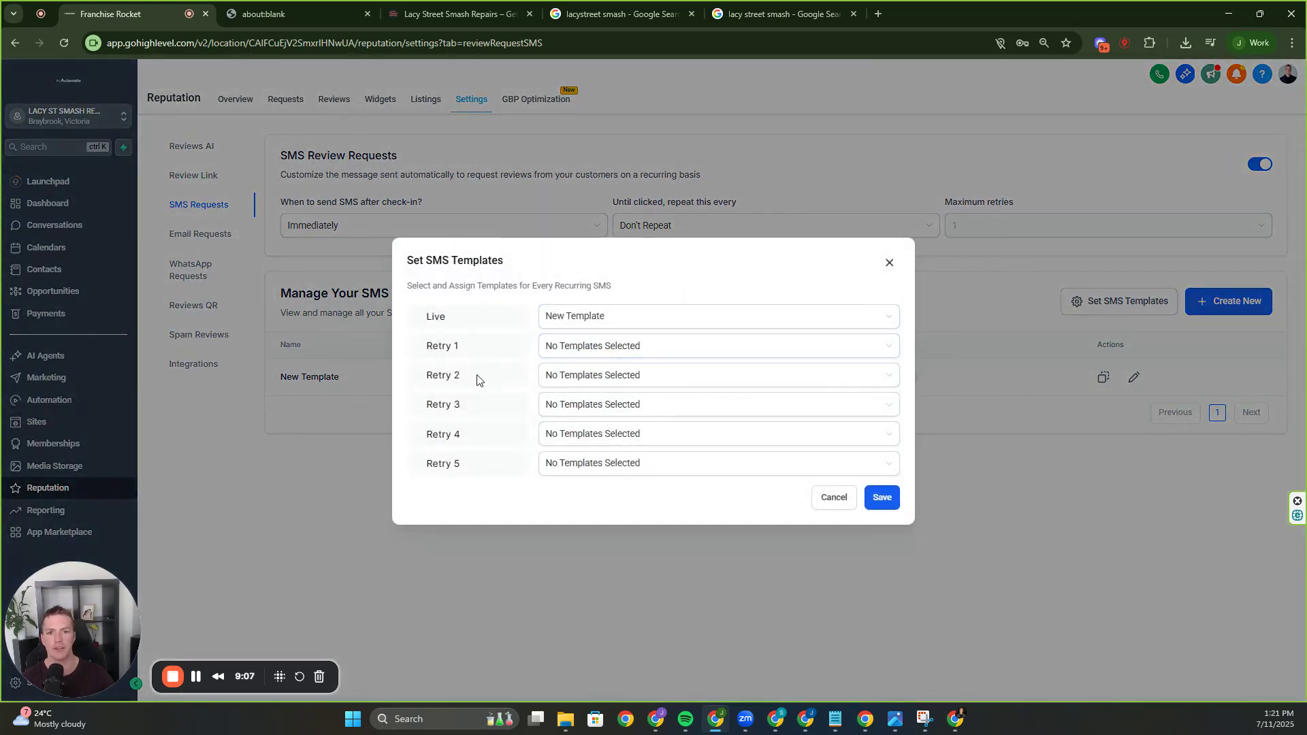
Assign New Template to Retry 1 and Retry 2 and save
left_click(651, 350)
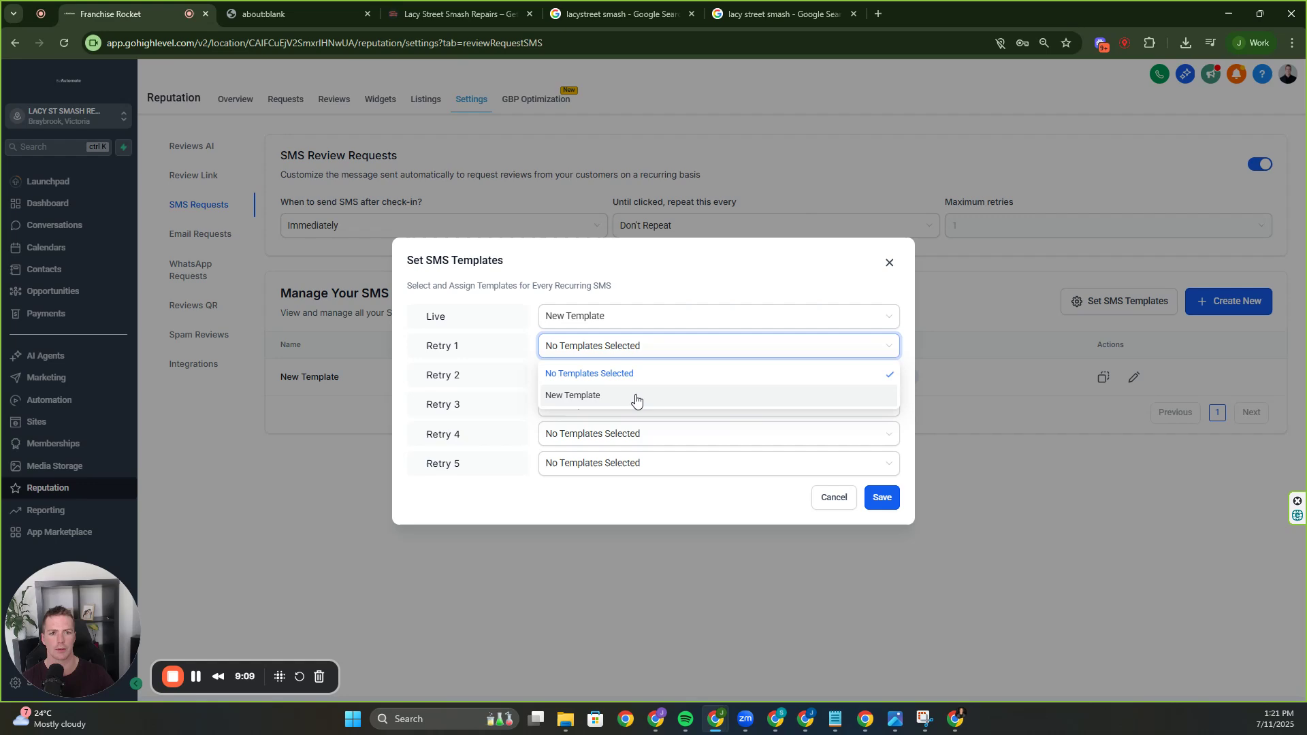
left_click(636, 396)
left_click(645, 377)
left_click(639, 428)
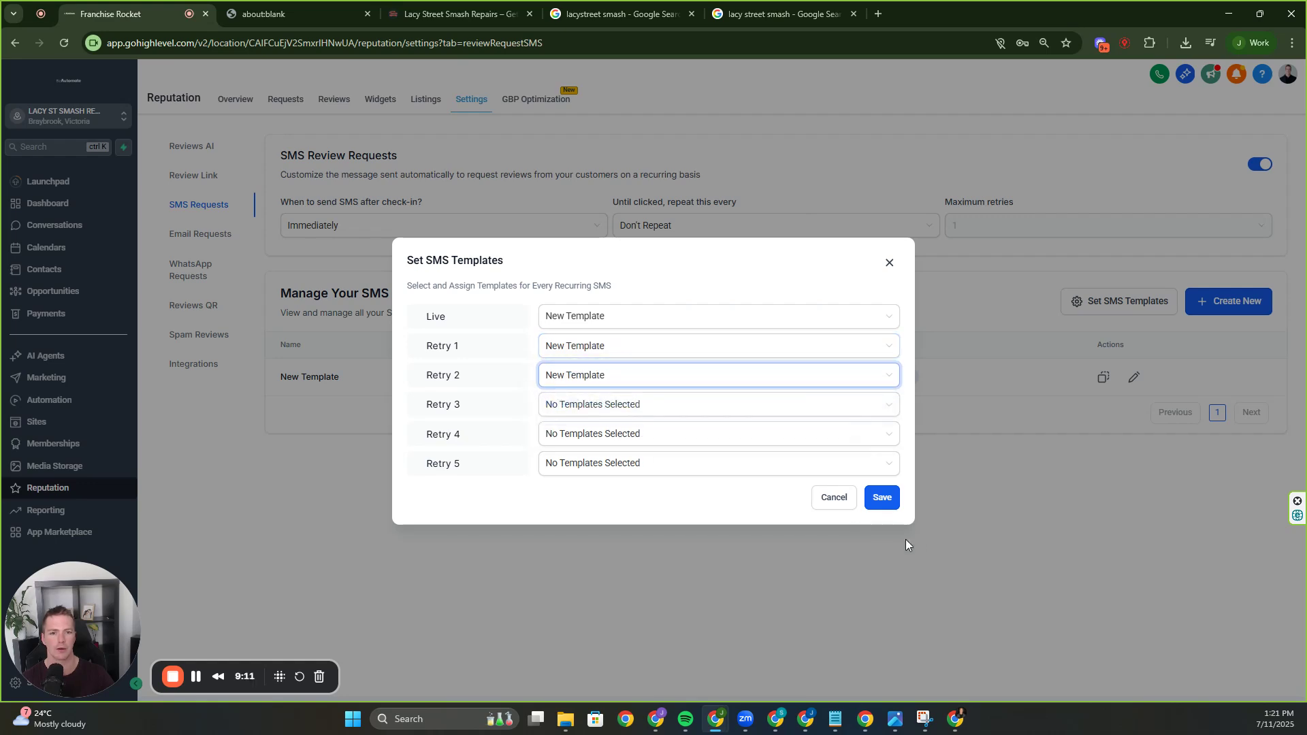
left_click(882, 497)
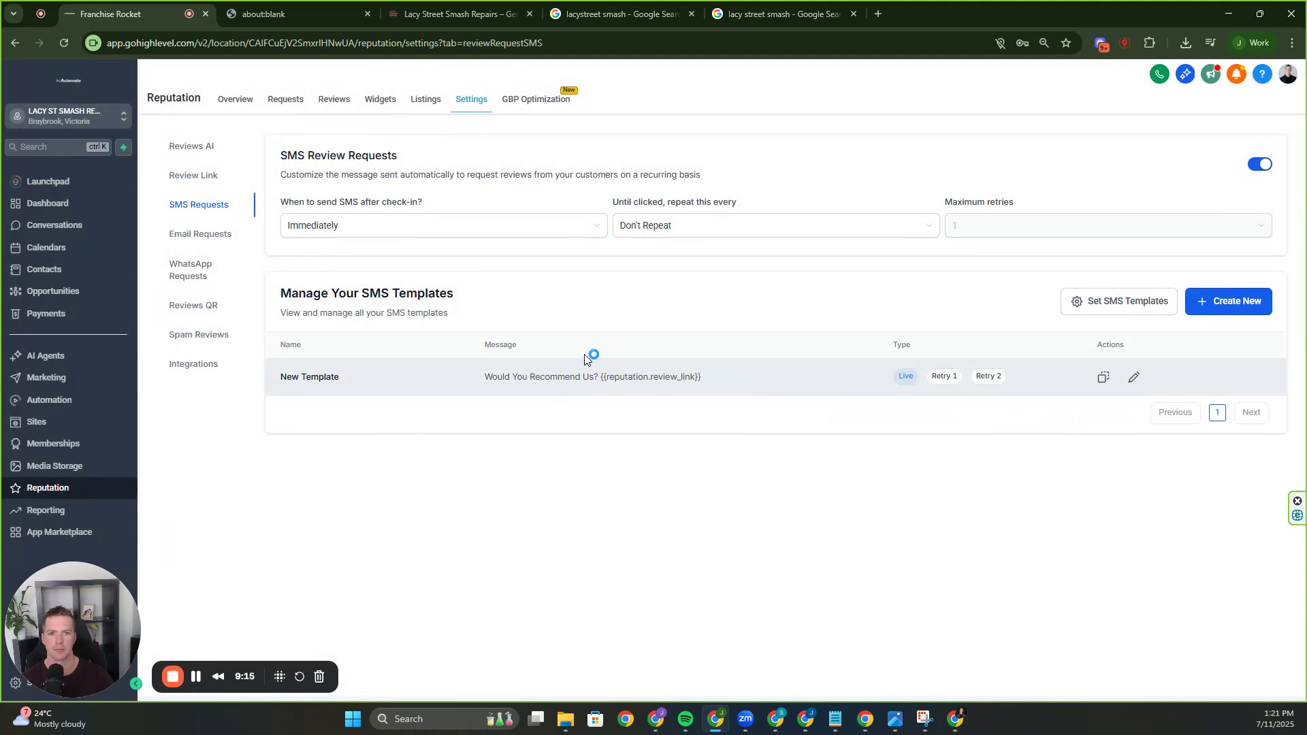
Repeat unclicked SMS review requests every 3 Days with maximum 2 retries
left_click(644, 225)
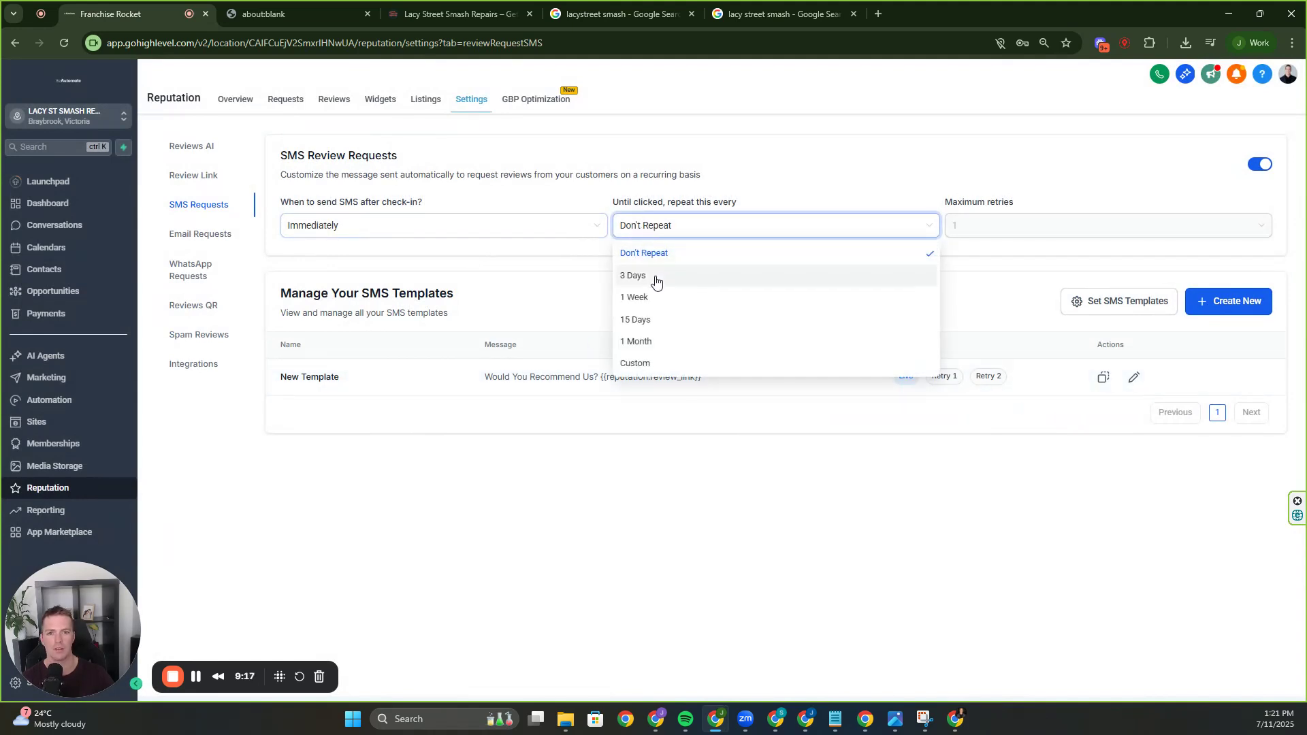
left_click(657, 276)
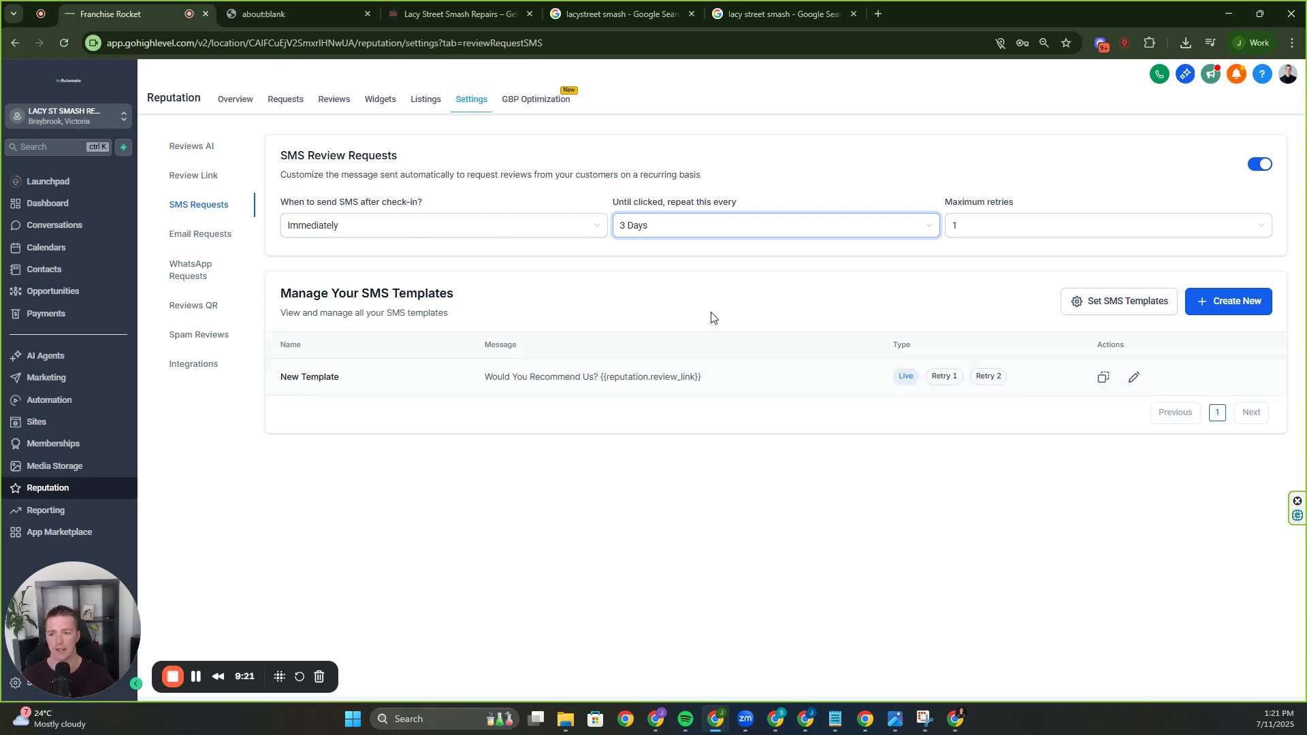
left_click(980, 224)
left_click(970, 275)
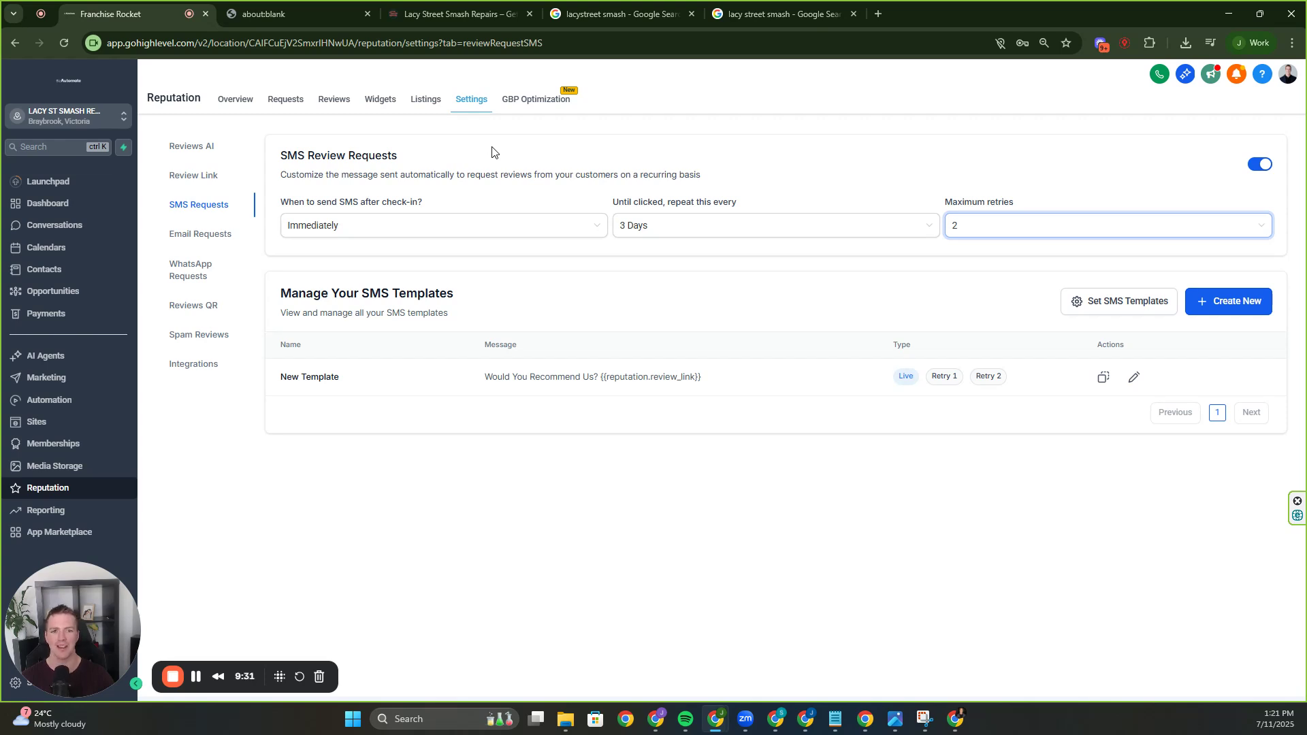
Look over Email and WhatsApp request settings, then edit the Review QR code
left_click(508, 103)
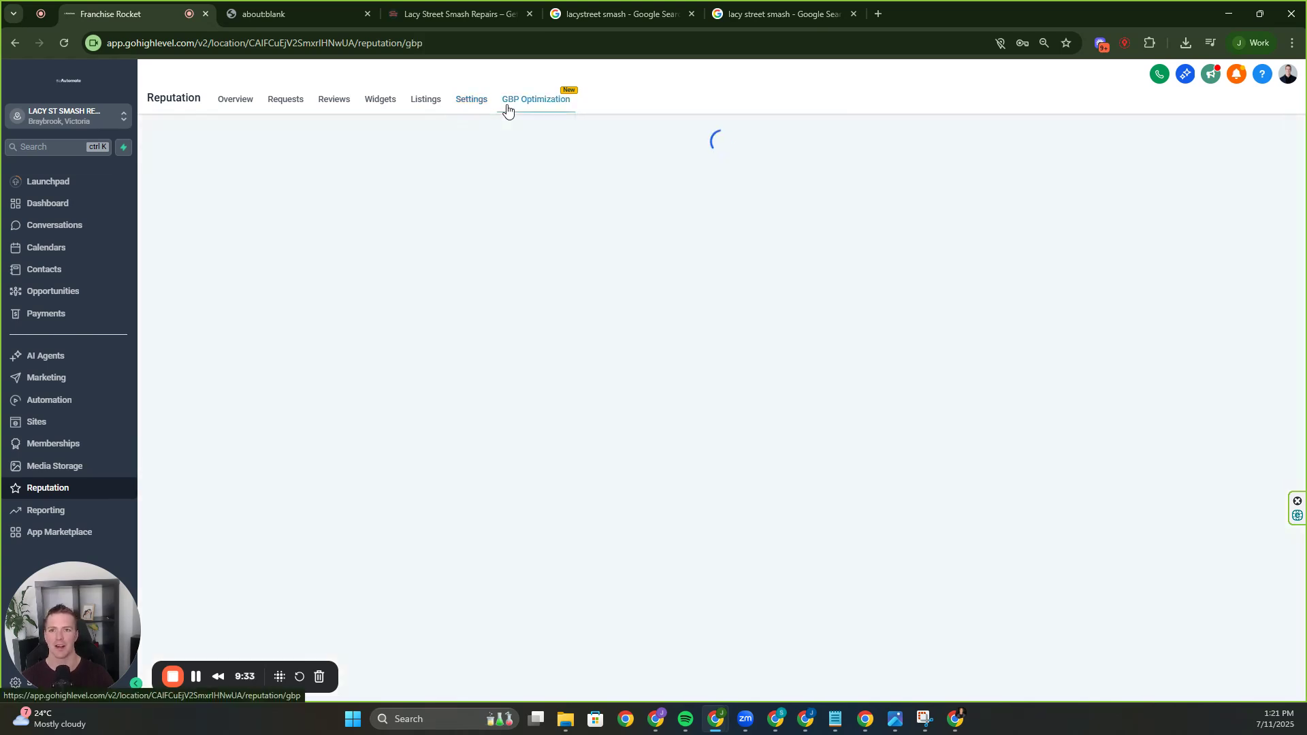
left_click(470, 102)
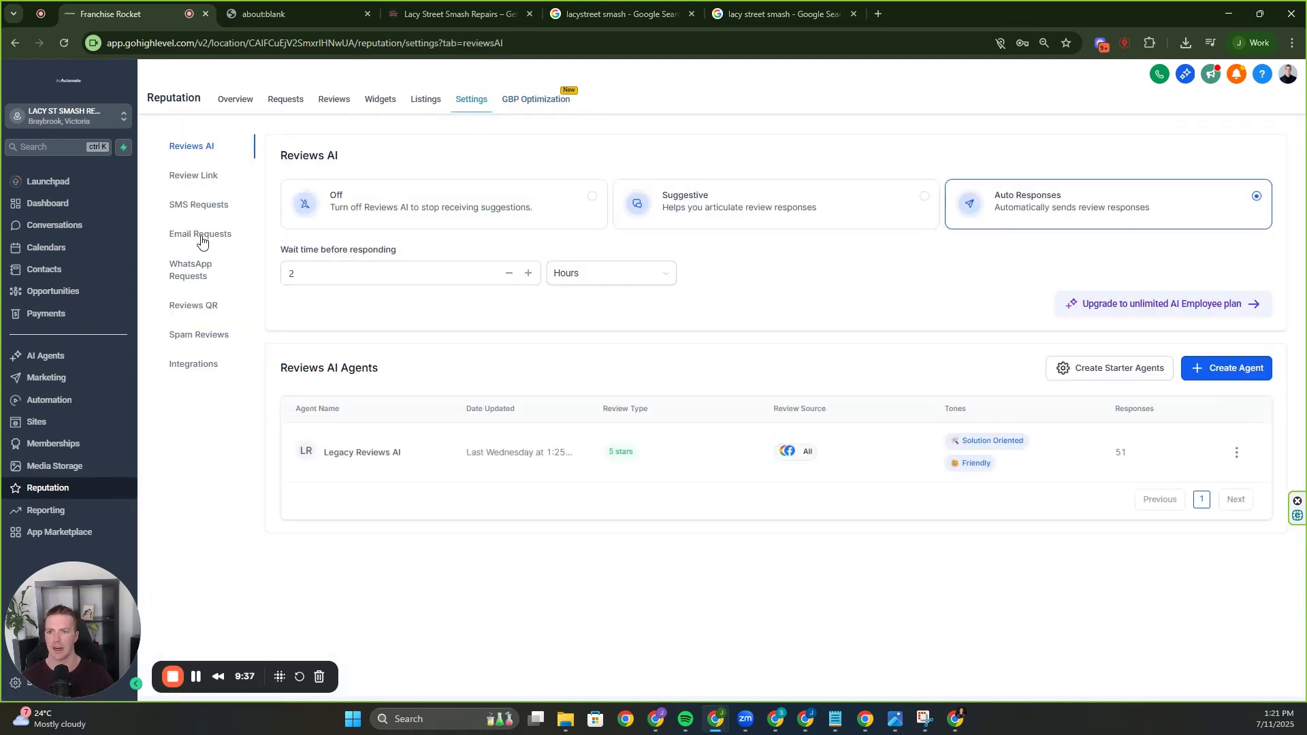
left_click(202, 234)
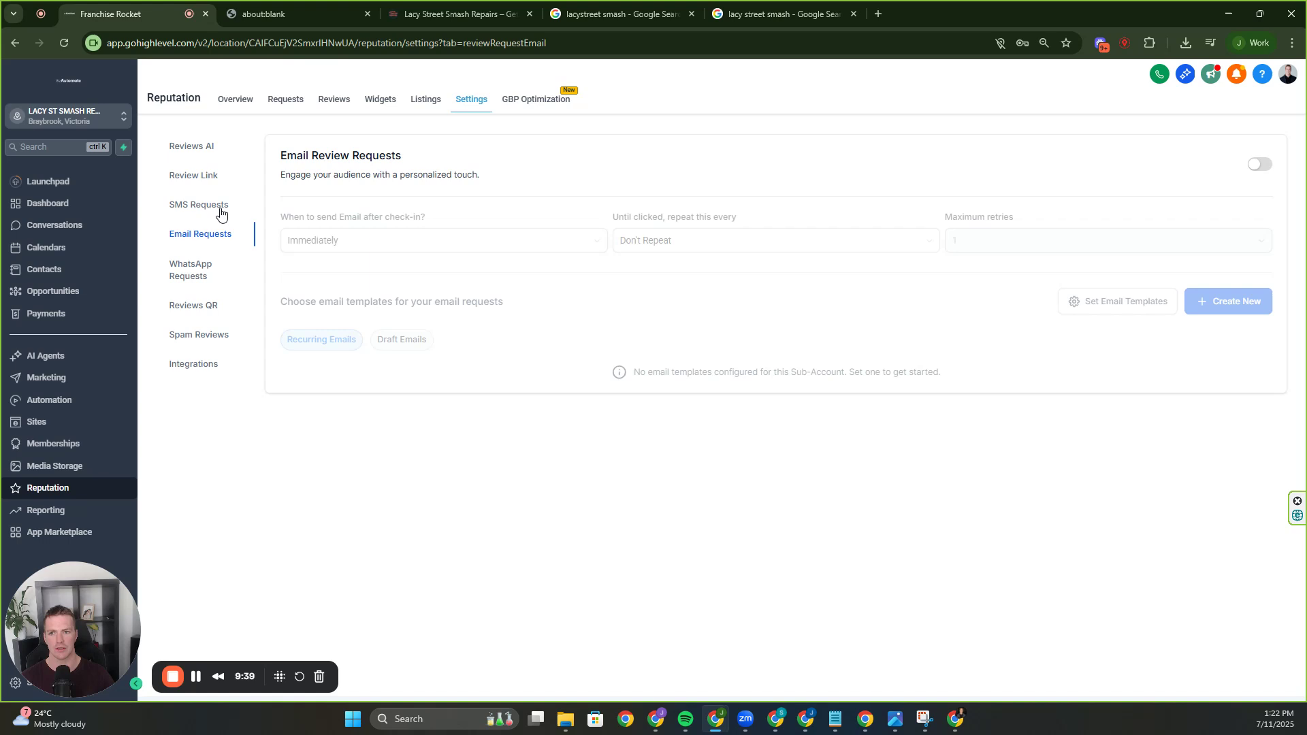
left_click(201, 275)
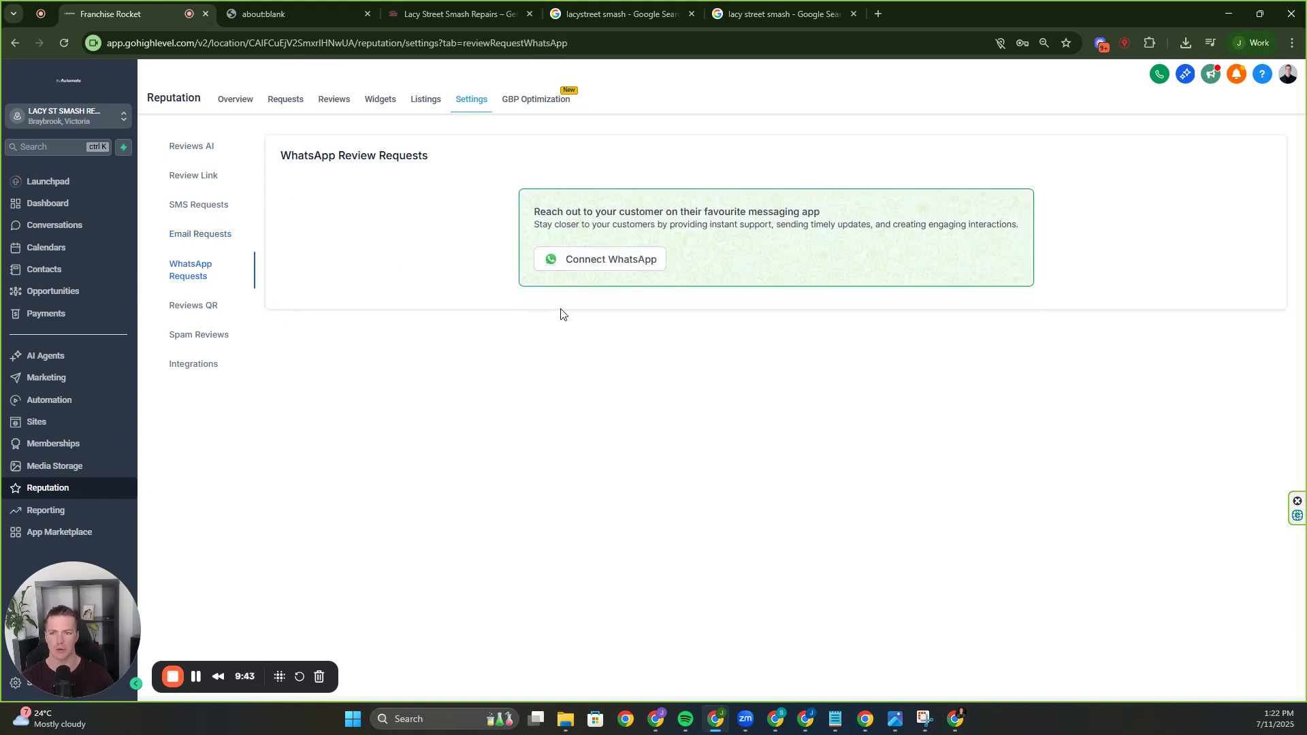
left_click(202, 311)
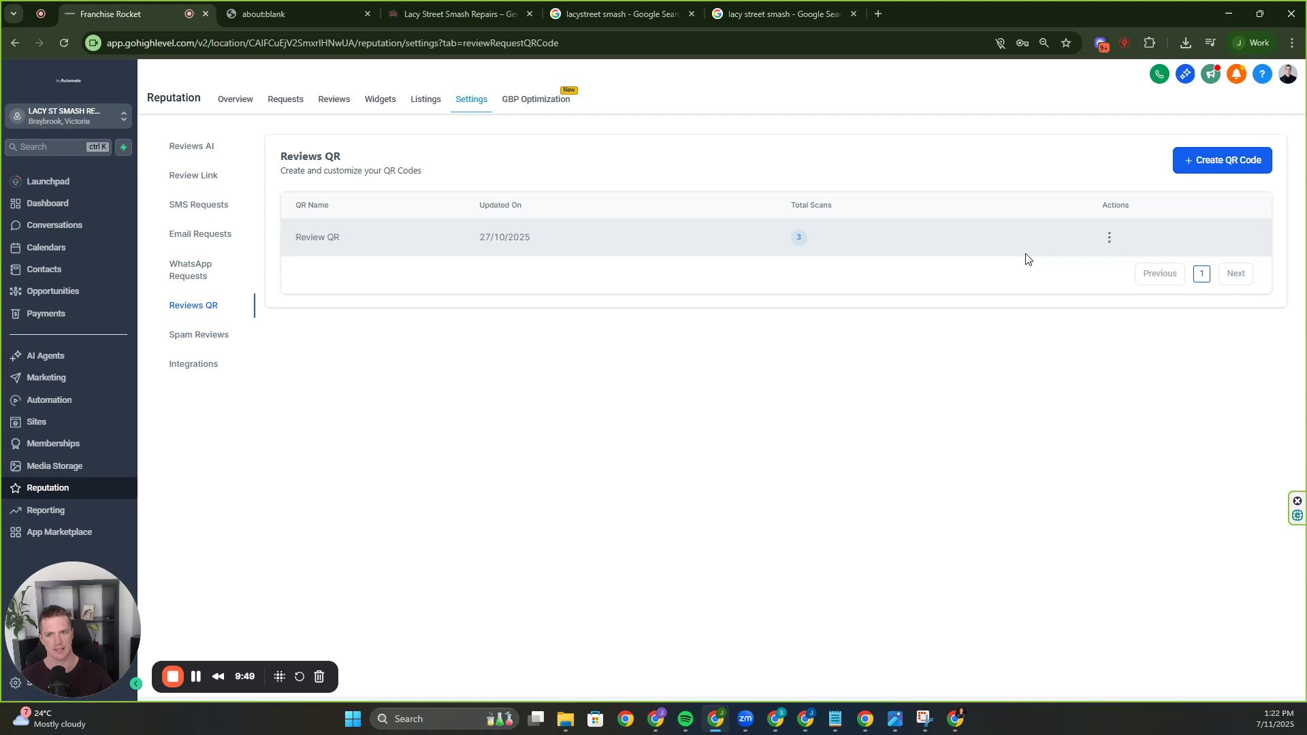
left_click(1109, 240)
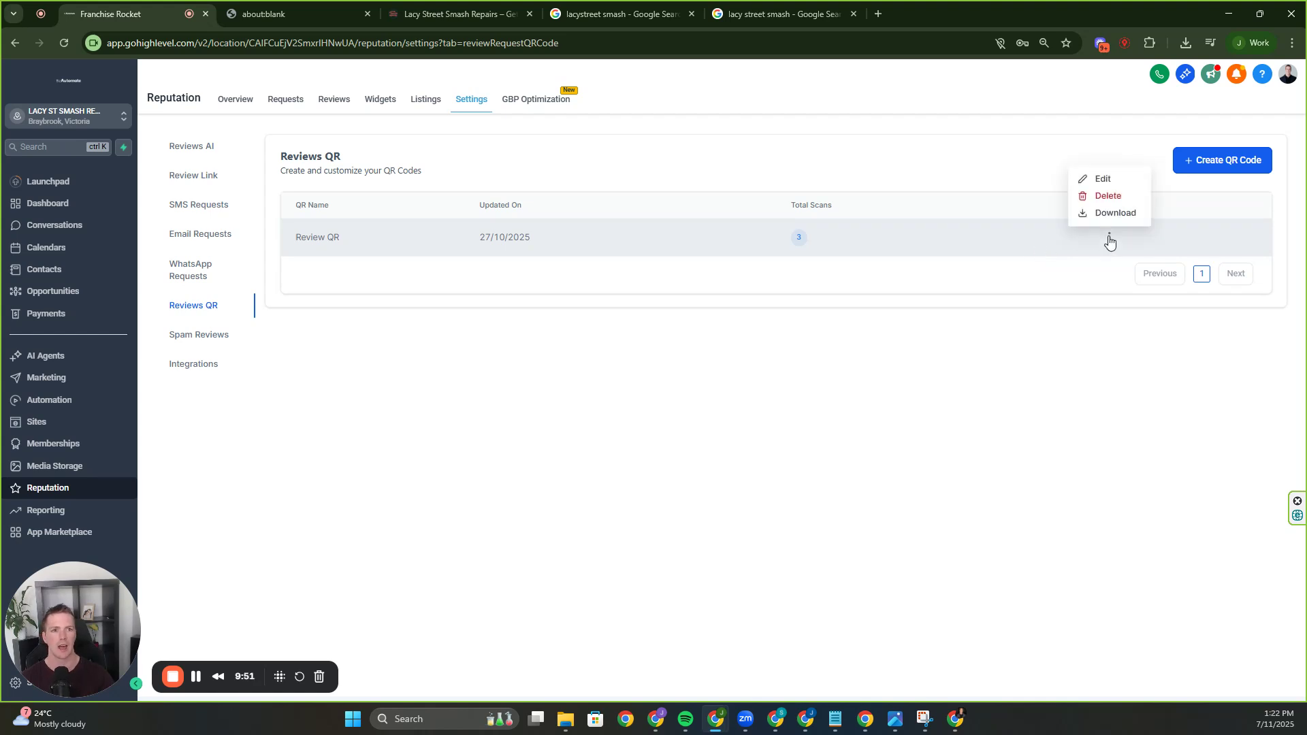
left_click(1104, 180)
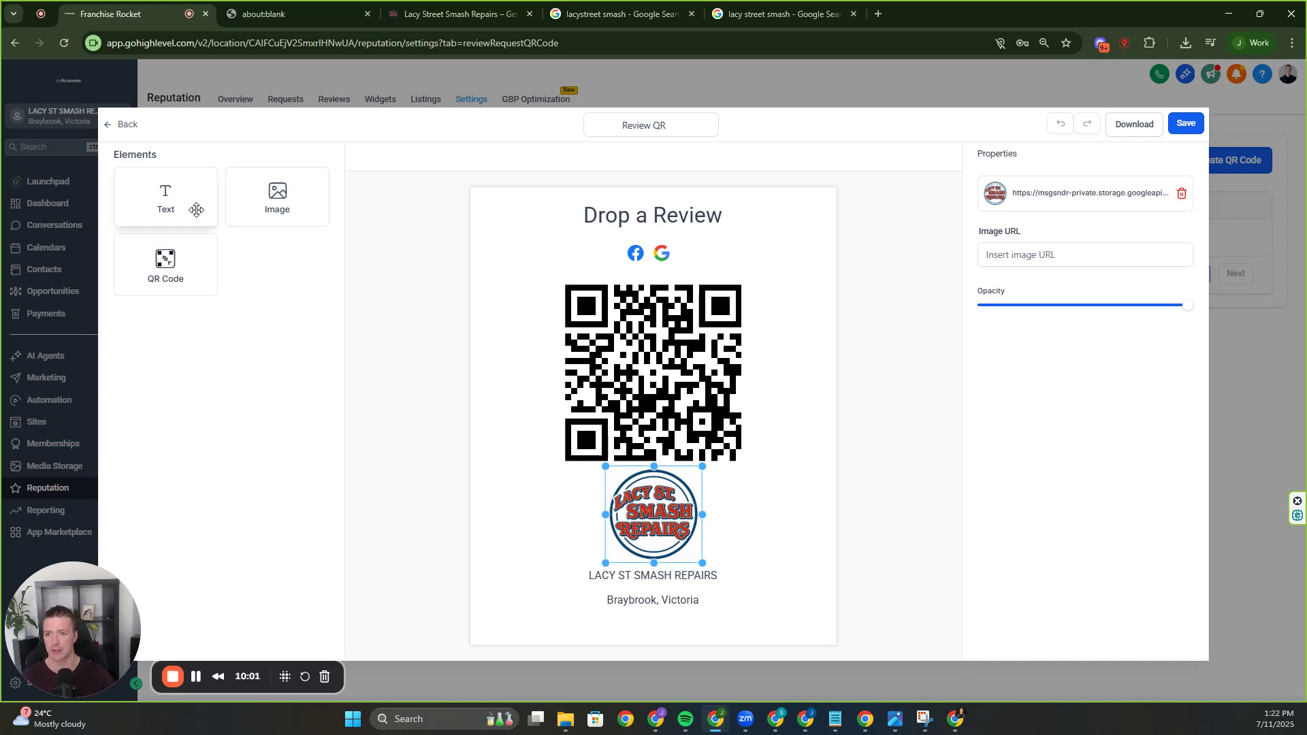
Trial-add text, QR code and image elements, undo them with Ctrl+Z, and exit the QR editor
left_click_drag(192, 216, 598, 327)
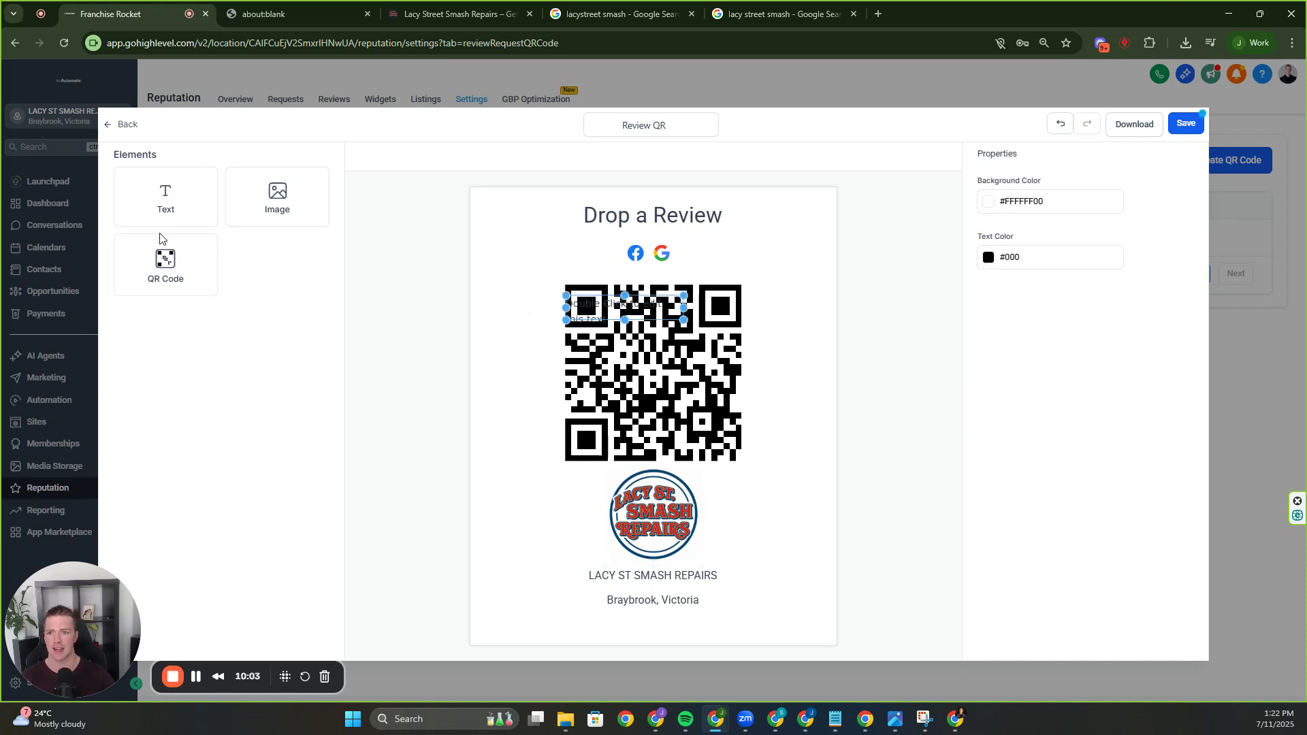
left_click_drag(165, 262, 528, 379)
left_click_drag(292, 181, 589, 473)
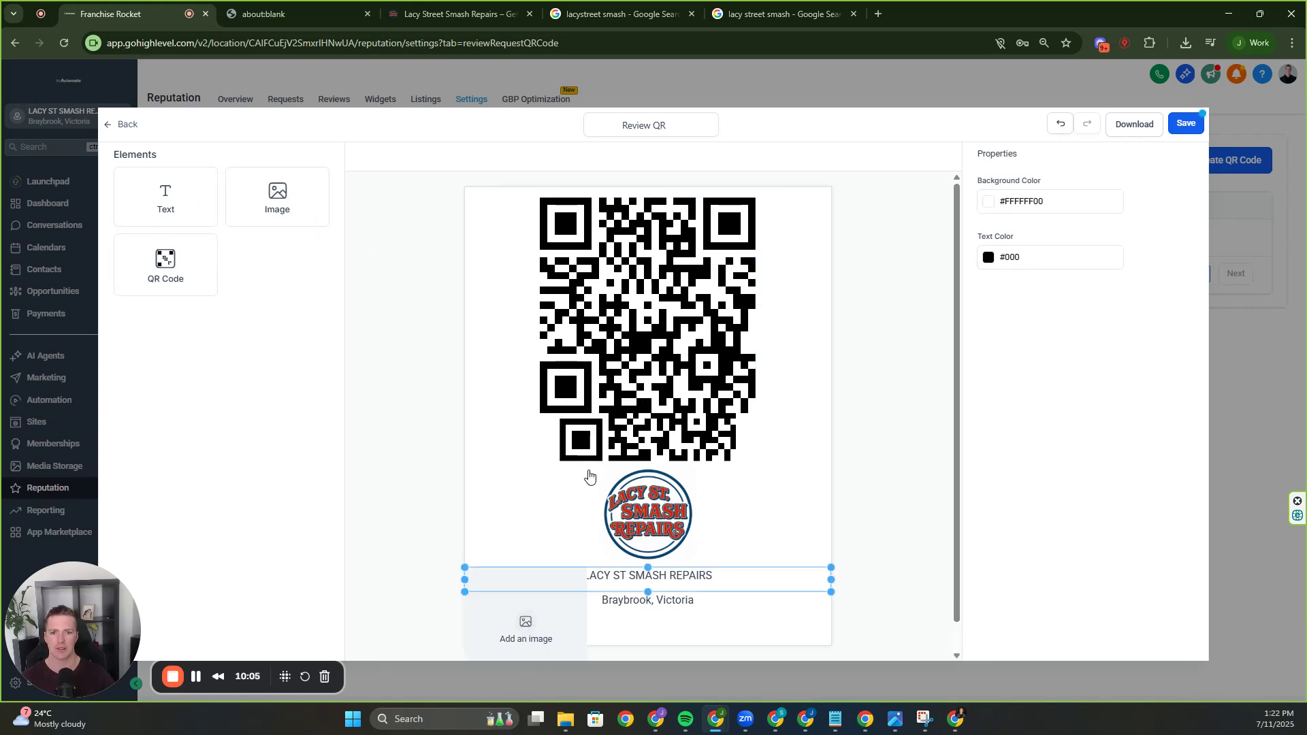
scroll(779, 548, "down", 1)
left_click(996, 257)
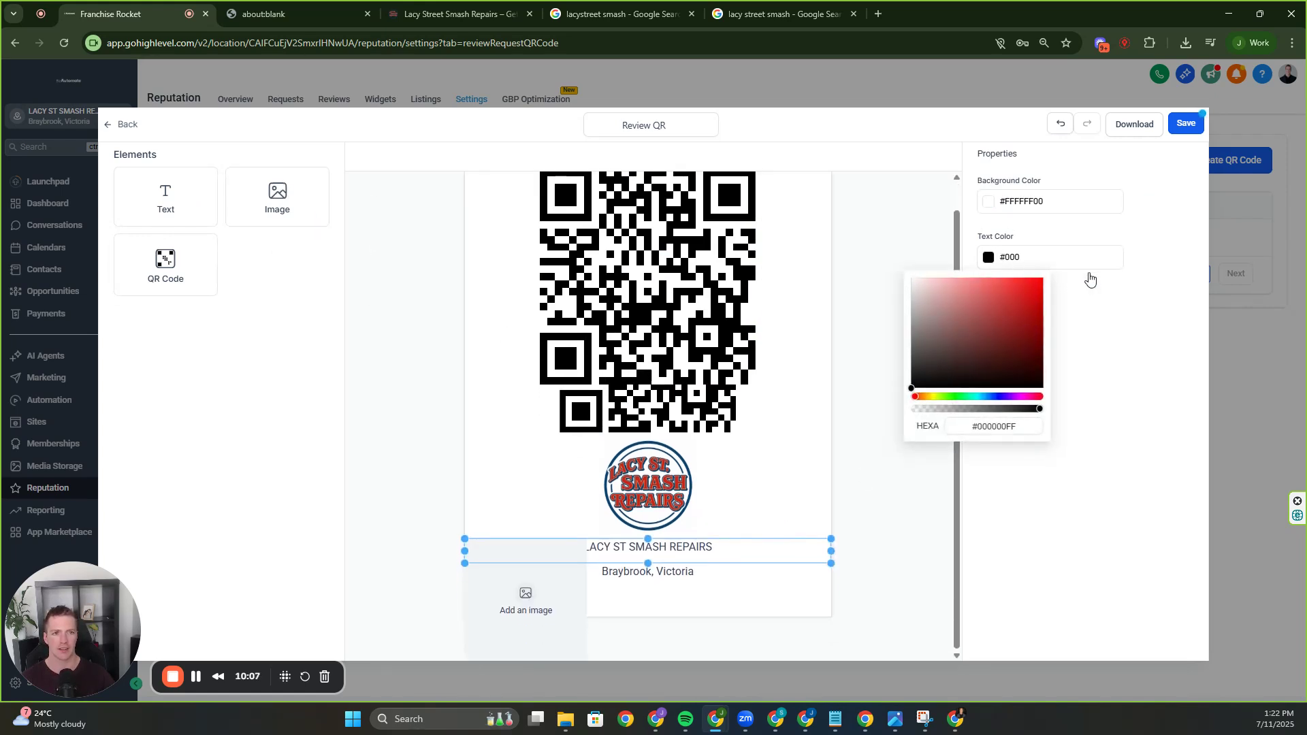
left_click(1096, 300)
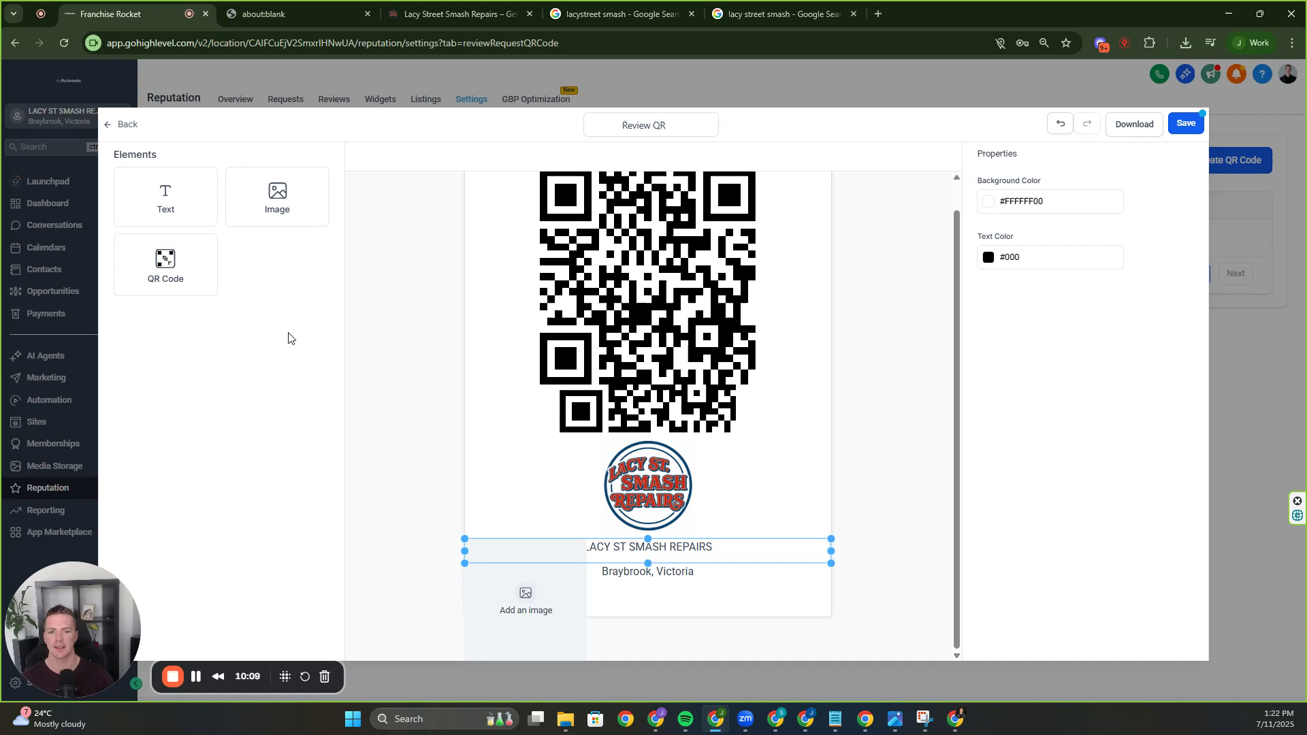
key("ctrl+z")
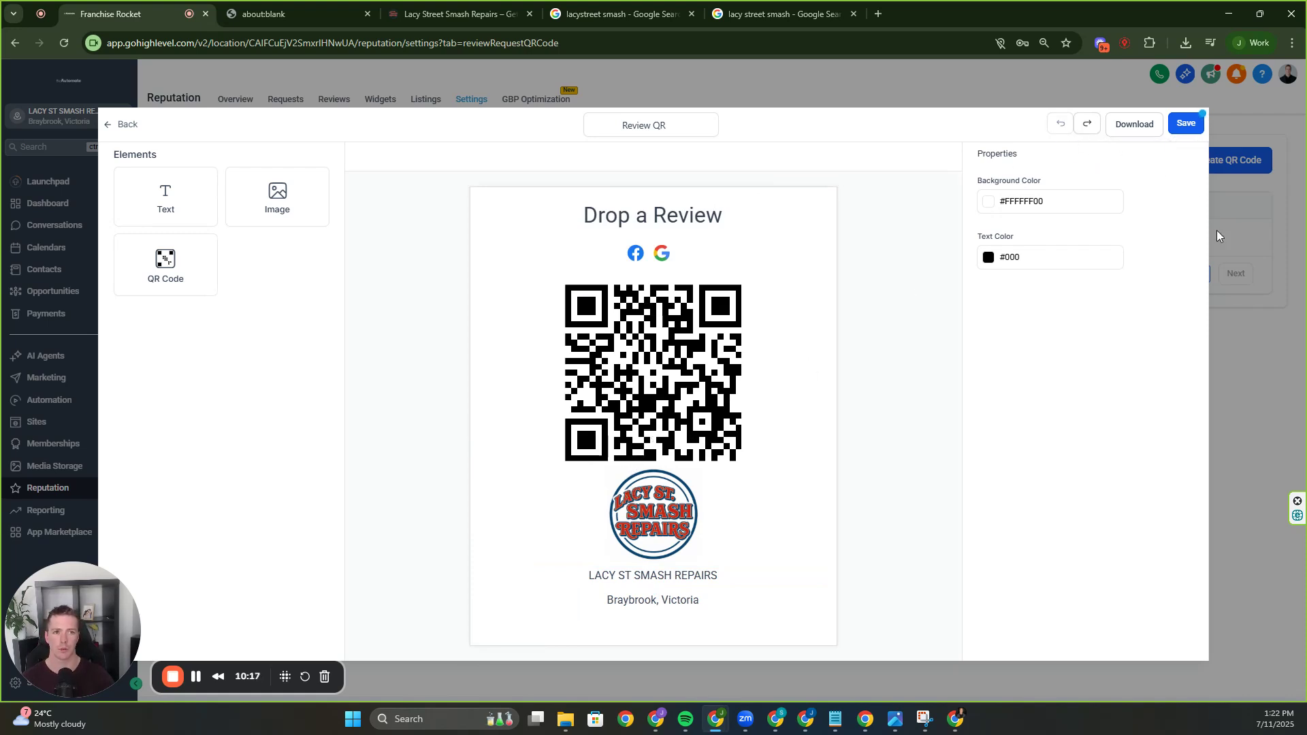
left_click(110, 125)
Switch automatic spam detection to On in the Spam Reviews settings
left_click(198, 340)
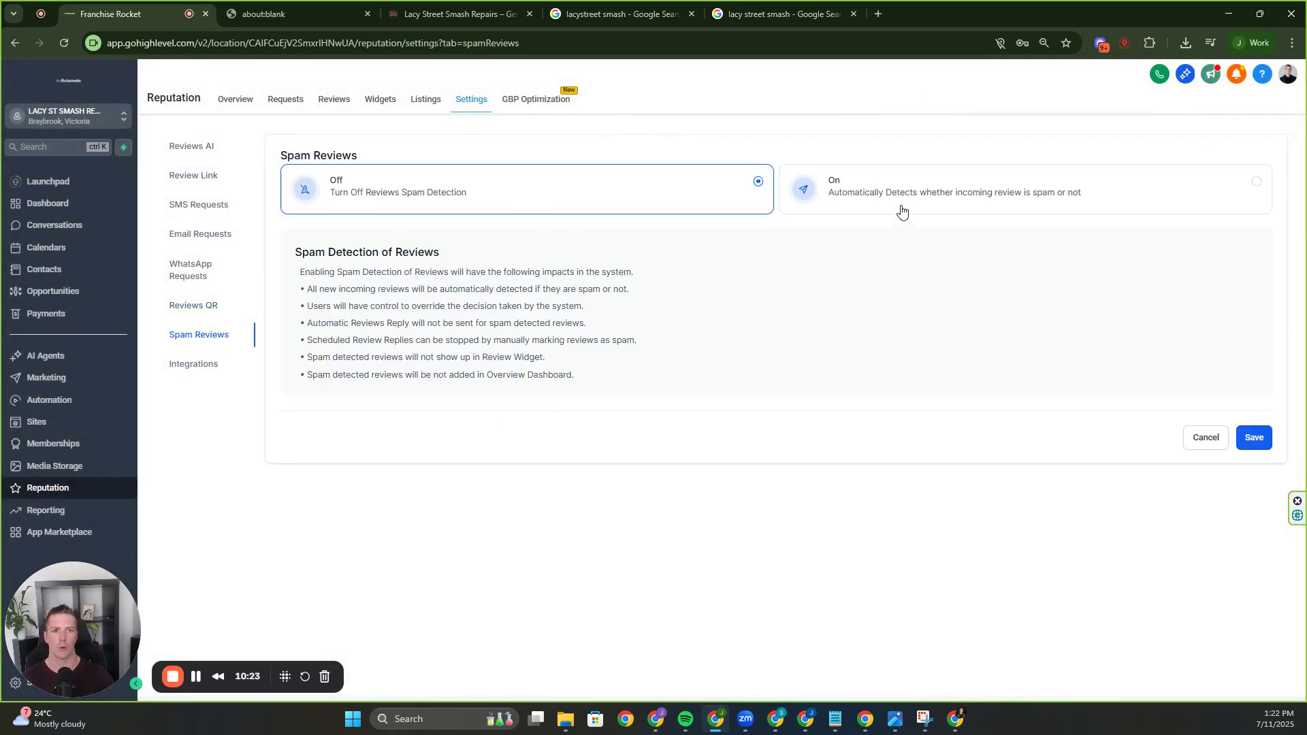
left_click(932, 209)
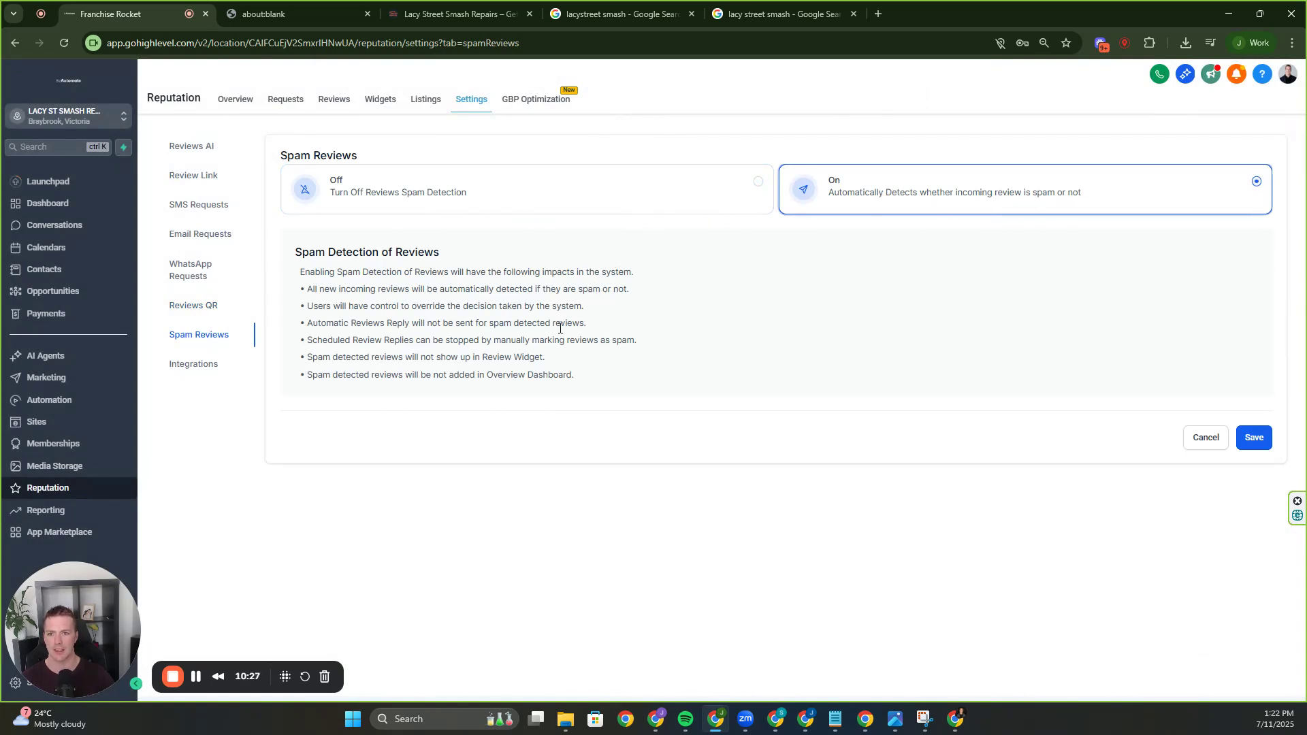
left_click_drag(305, 268, 457, 290)
left_click(434, 291)
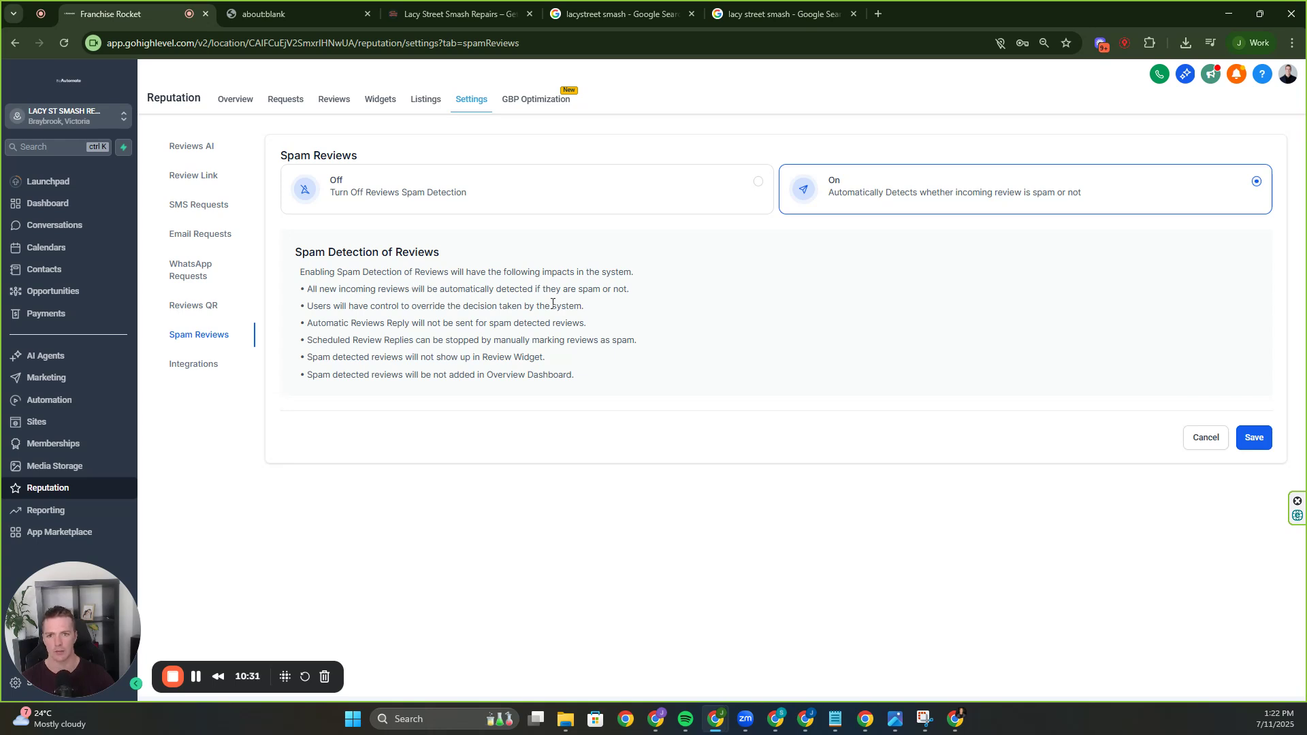
Read through the listed spam detection effects and save the setting
triple_click(374, 286)
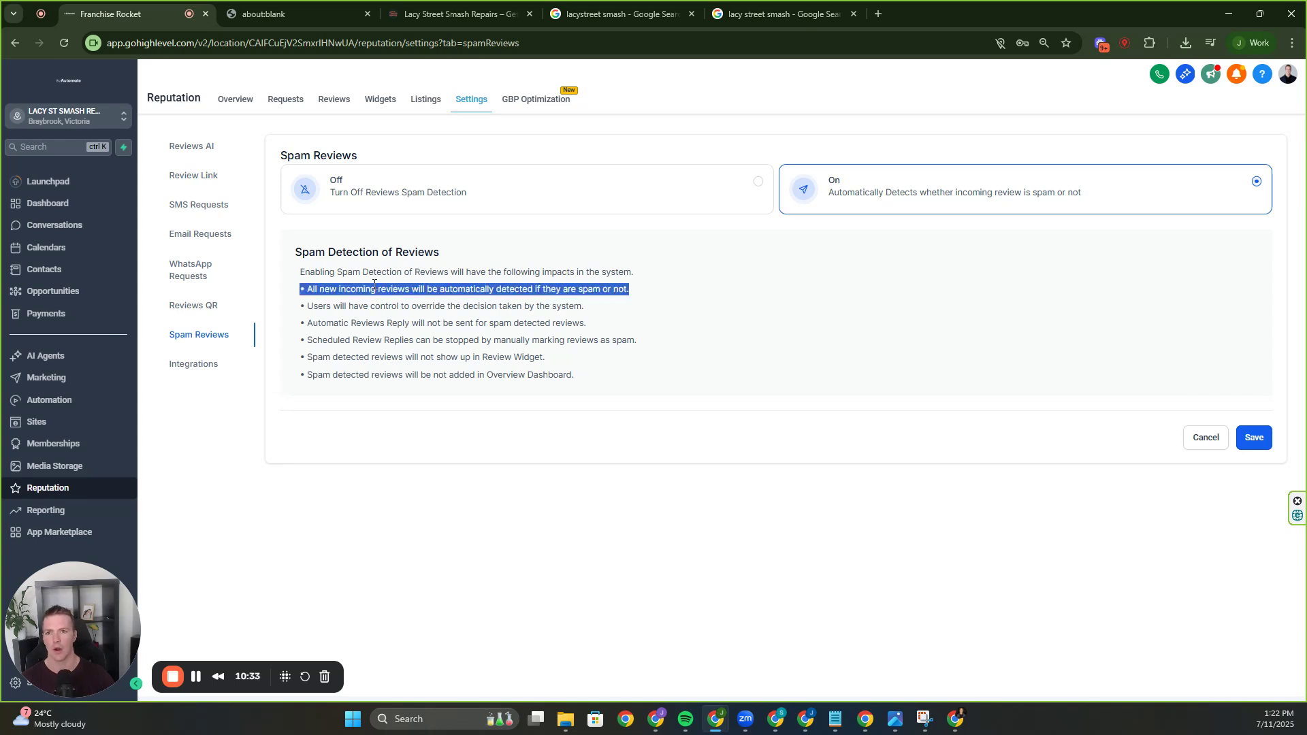
triple_click(474, 303)
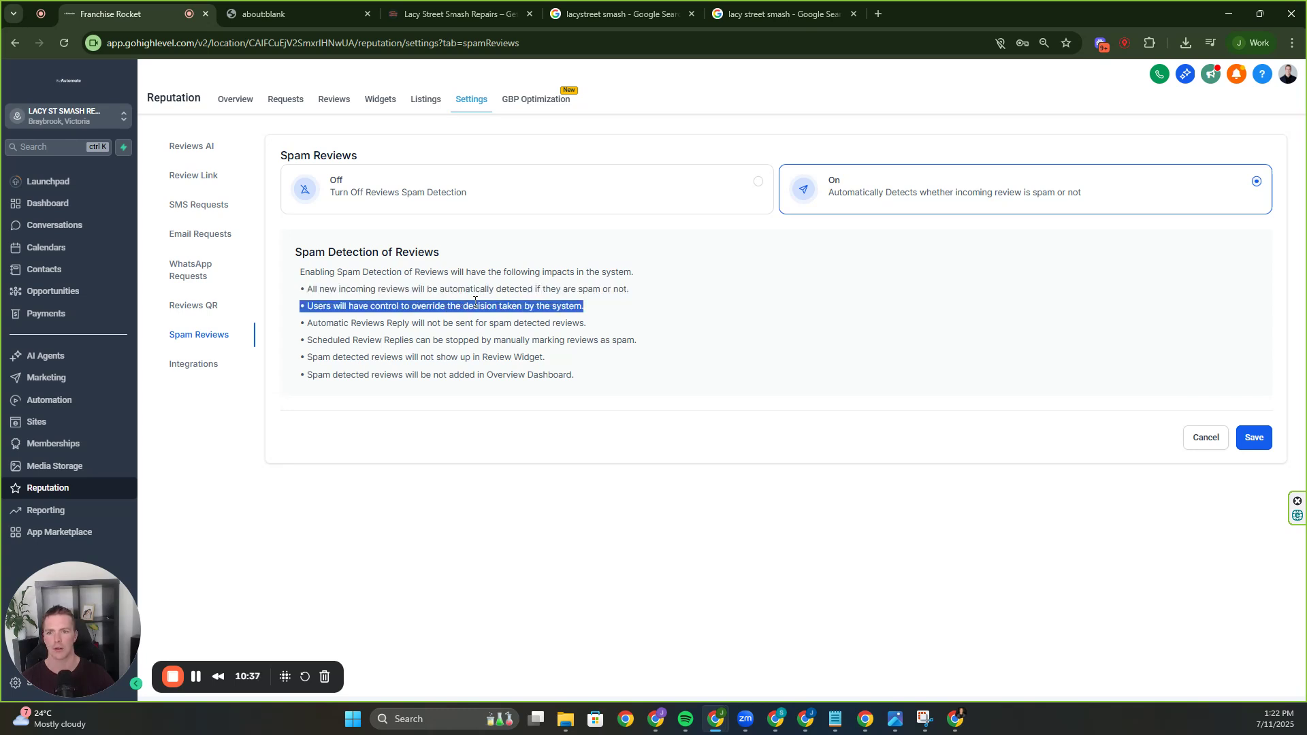
triple_click(413, 323)
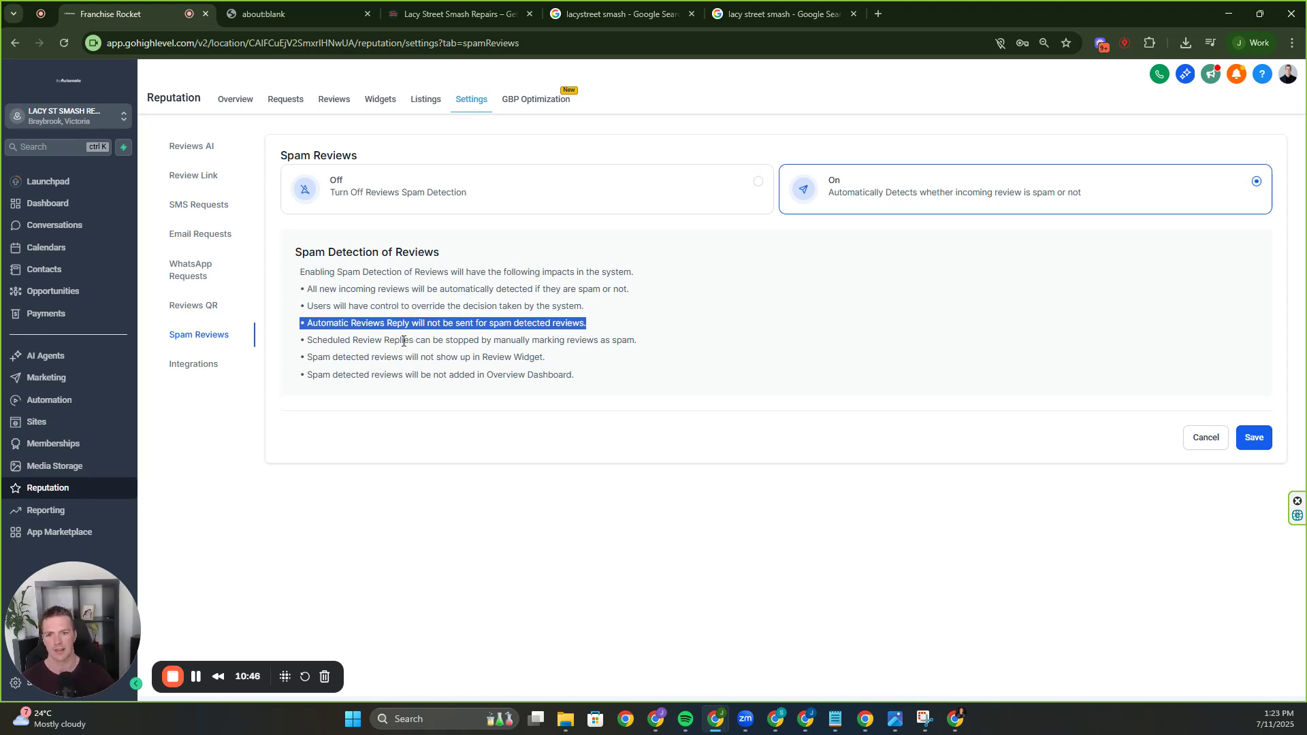
triple_click(404, 341)
triple_click(497, 355)
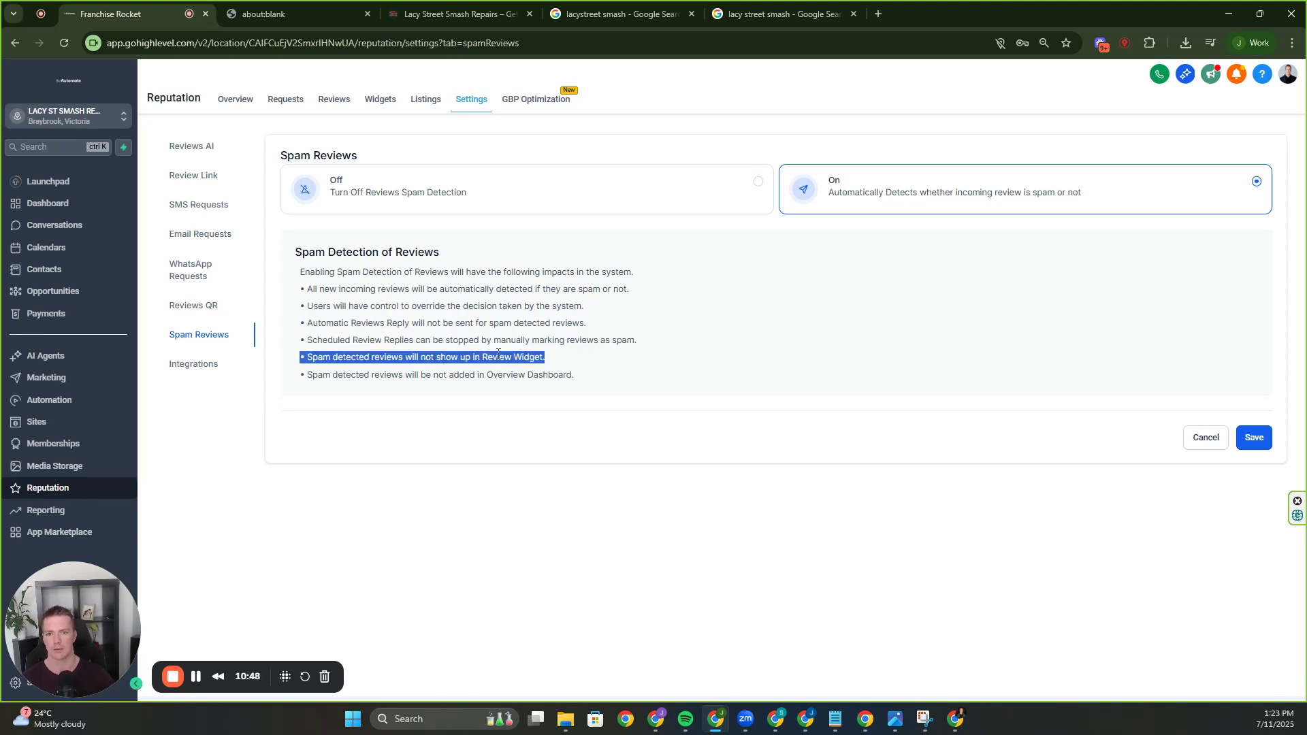
left_click(442, 371)
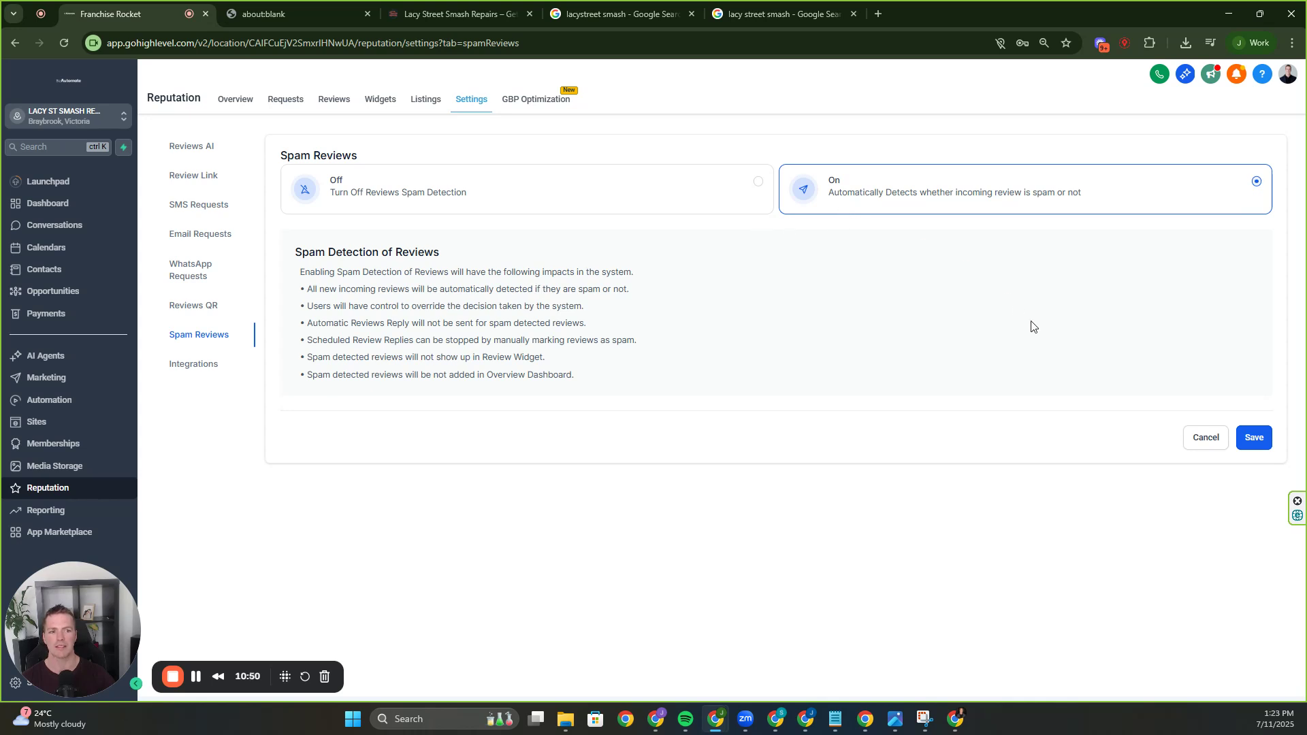
left_click(1251, 439)
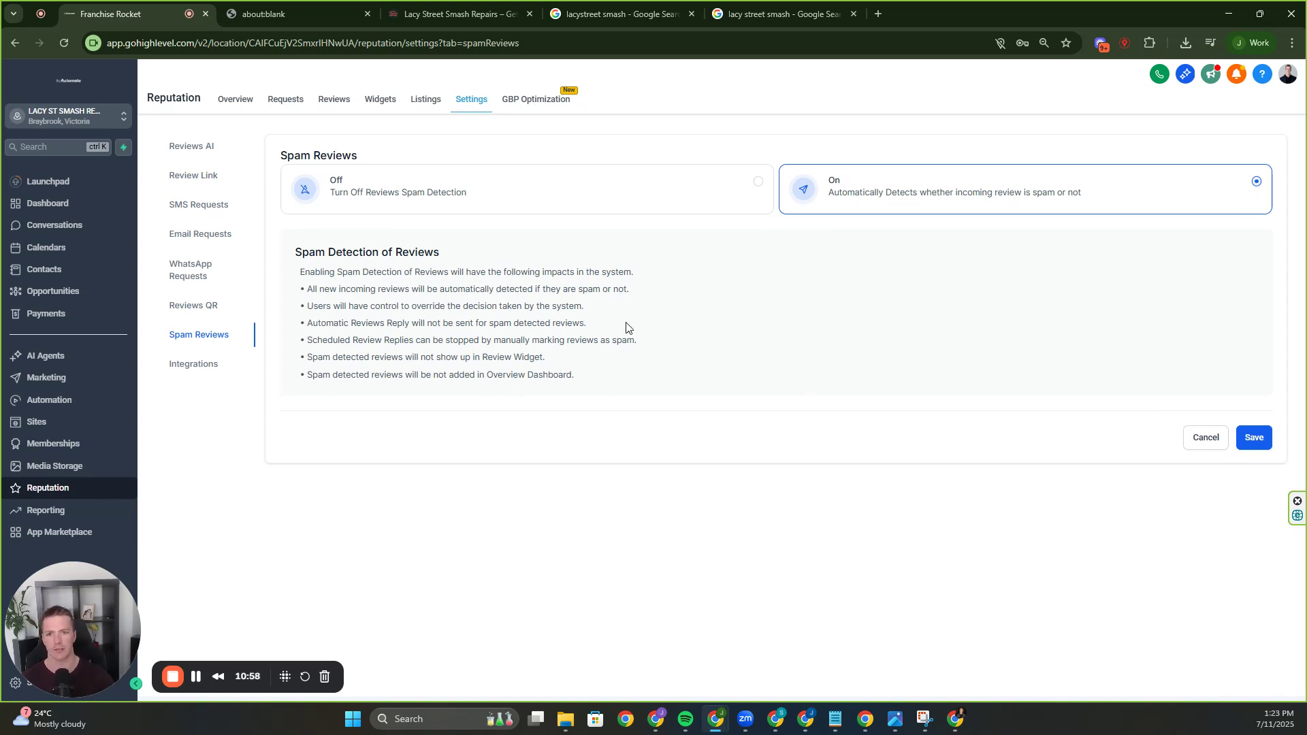
Scroll through the review platform integration cards, then go to GBP Optimization
left_click(199, 366)
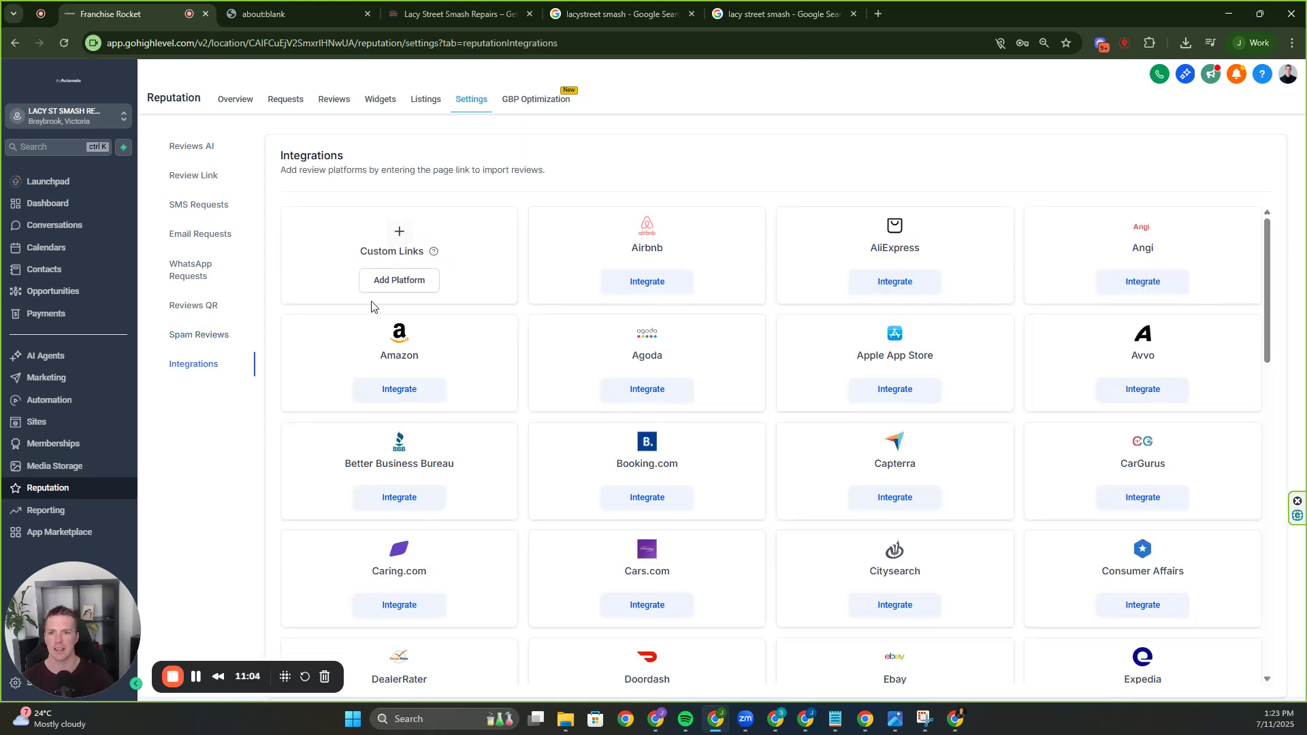
scroll(547, 413, "down", 7)
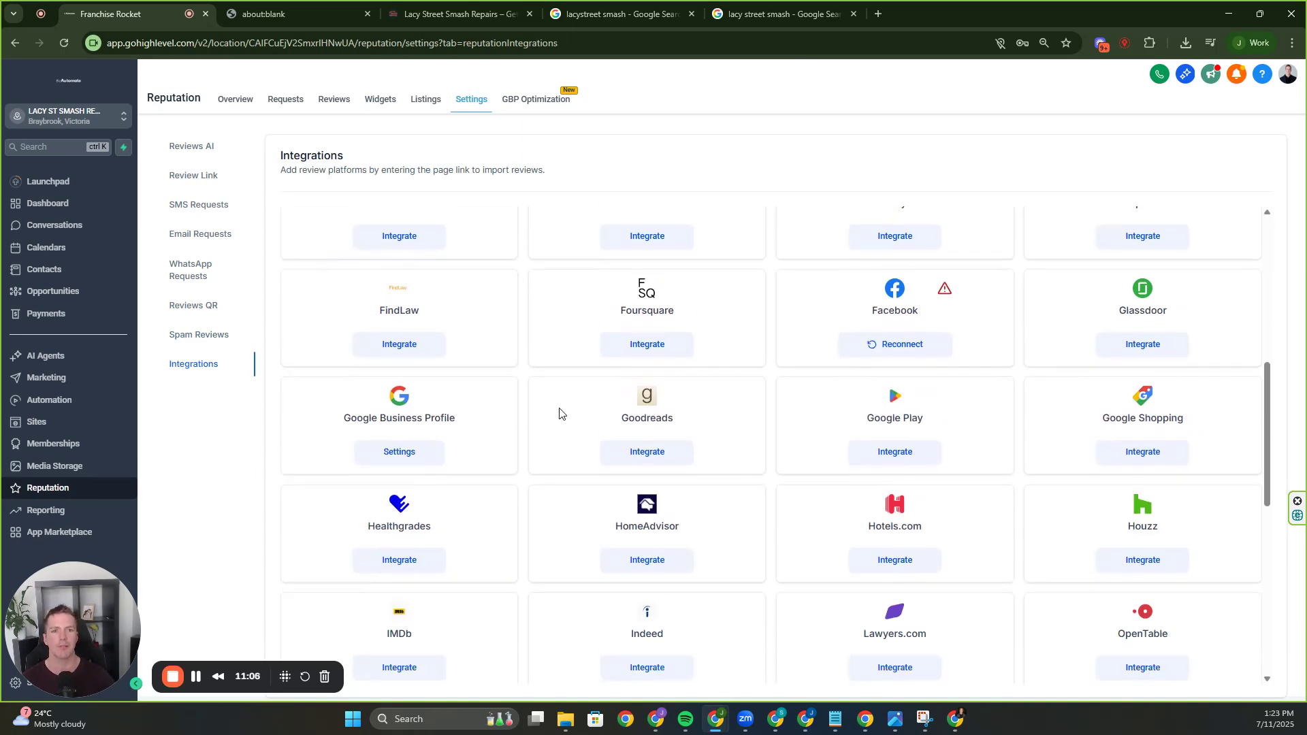
scroll(555, 411, "up", 7)
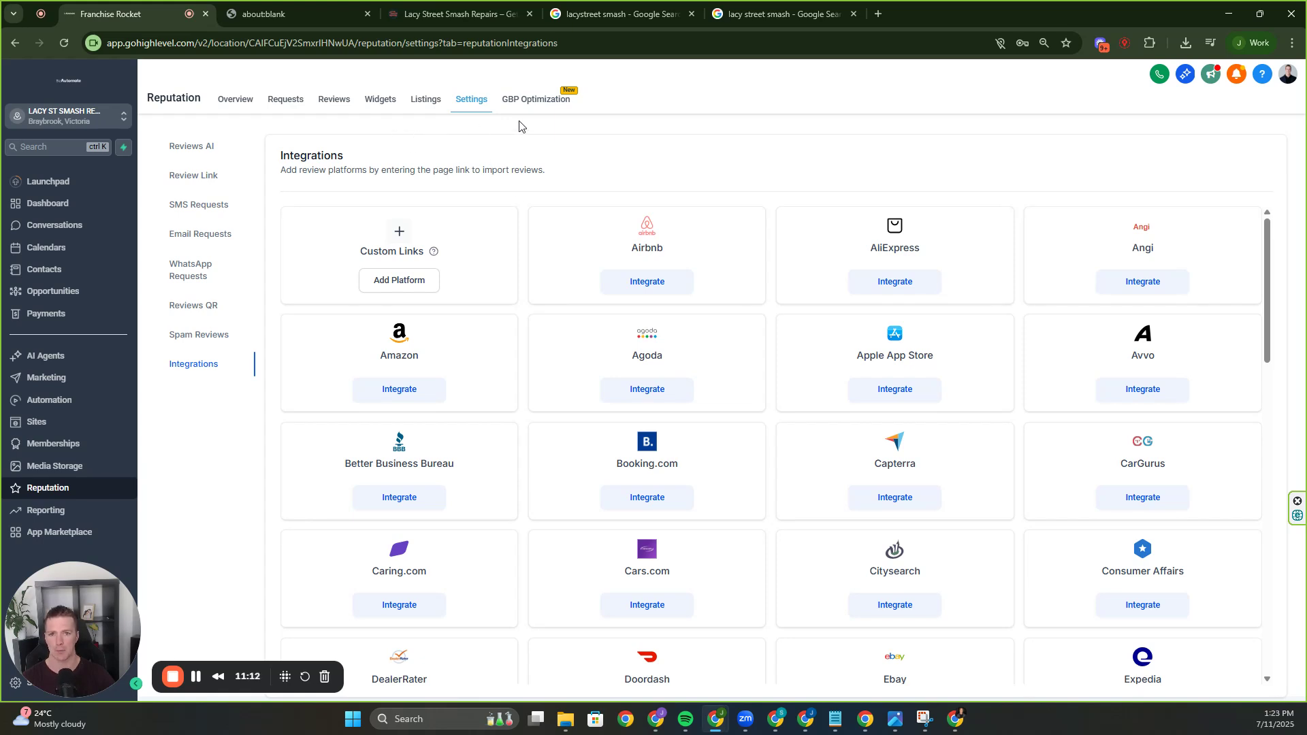
left_click(527, 106)
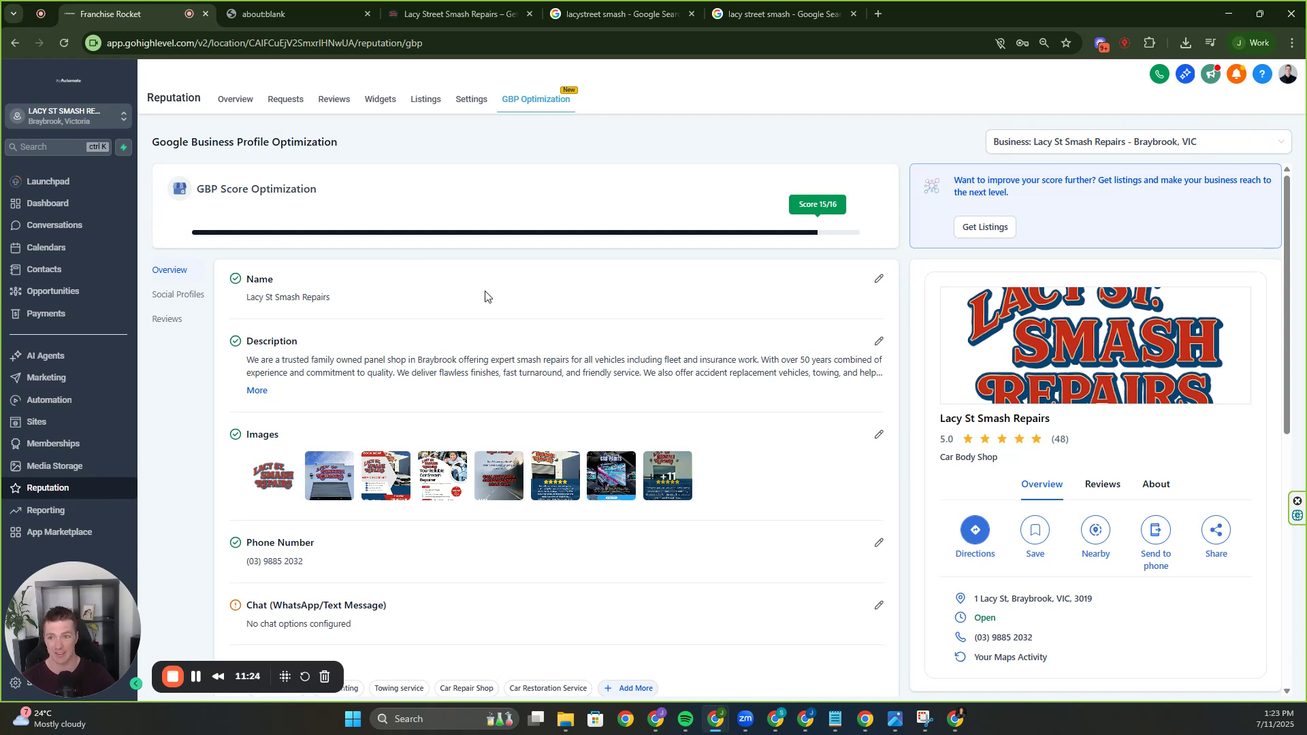
left_click_drag(220, 189, 320, 203)
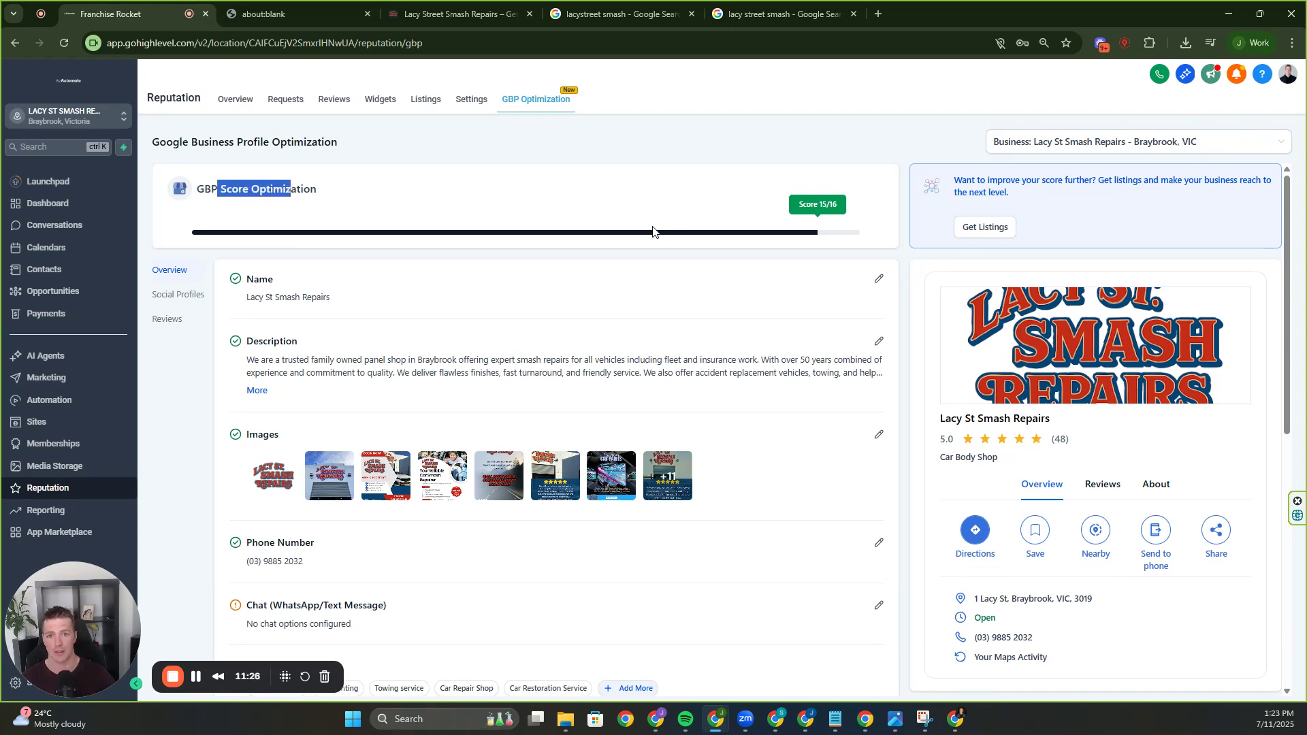
scroll(824, 276, "down", 6)
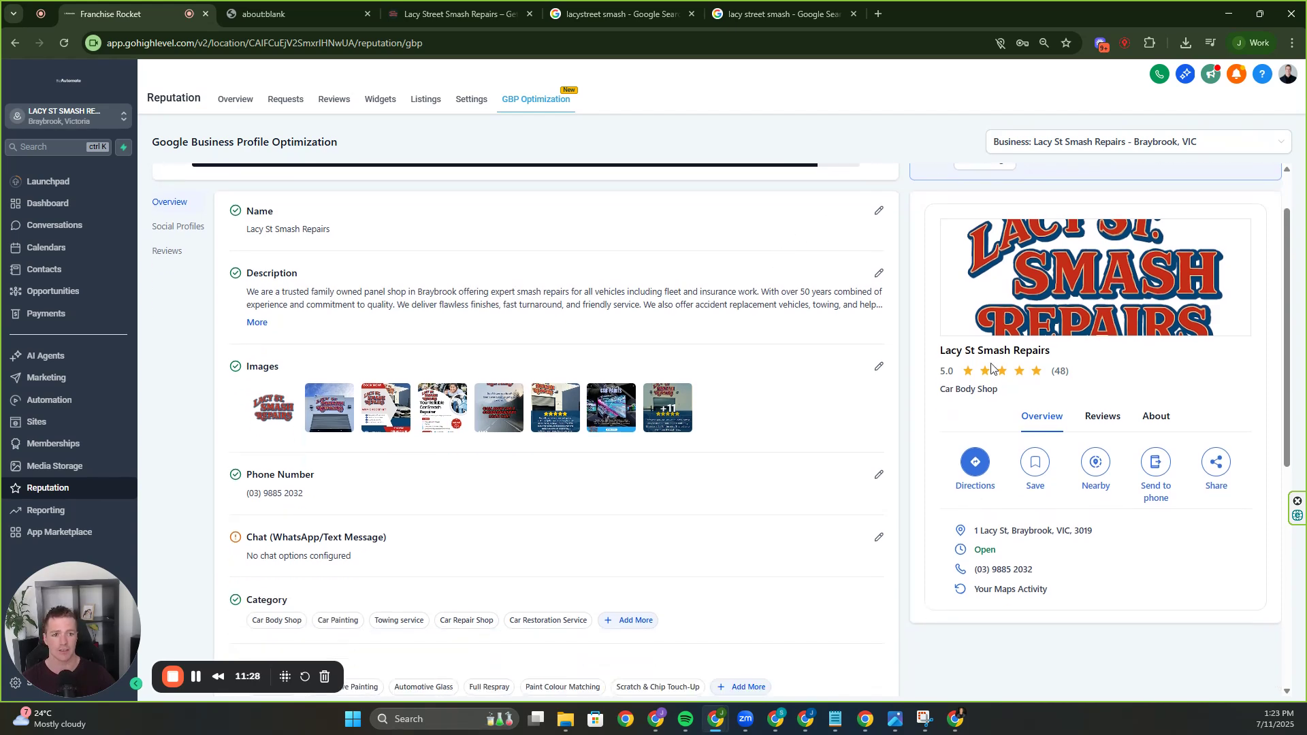
scroll(477, 422, "up", 6)
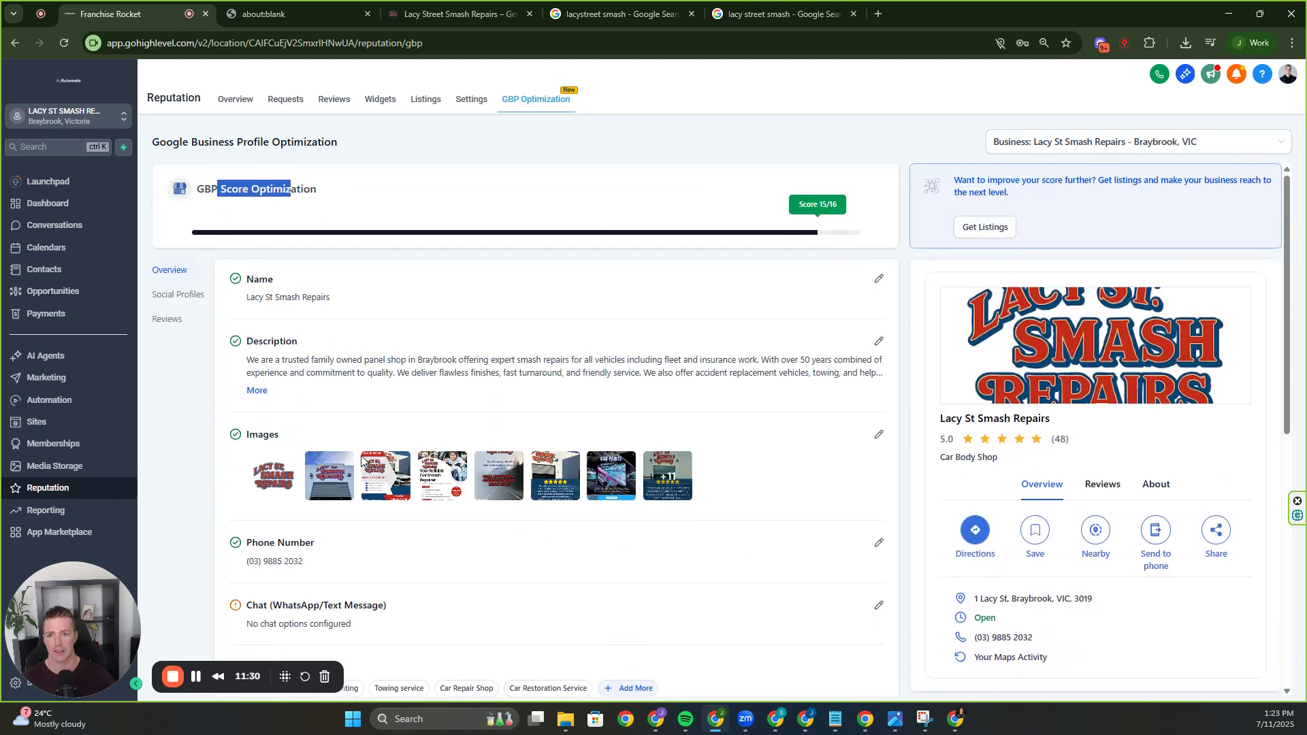
scroll(412, 376, "down", 3)
scroll(416, 375, "up", 3)
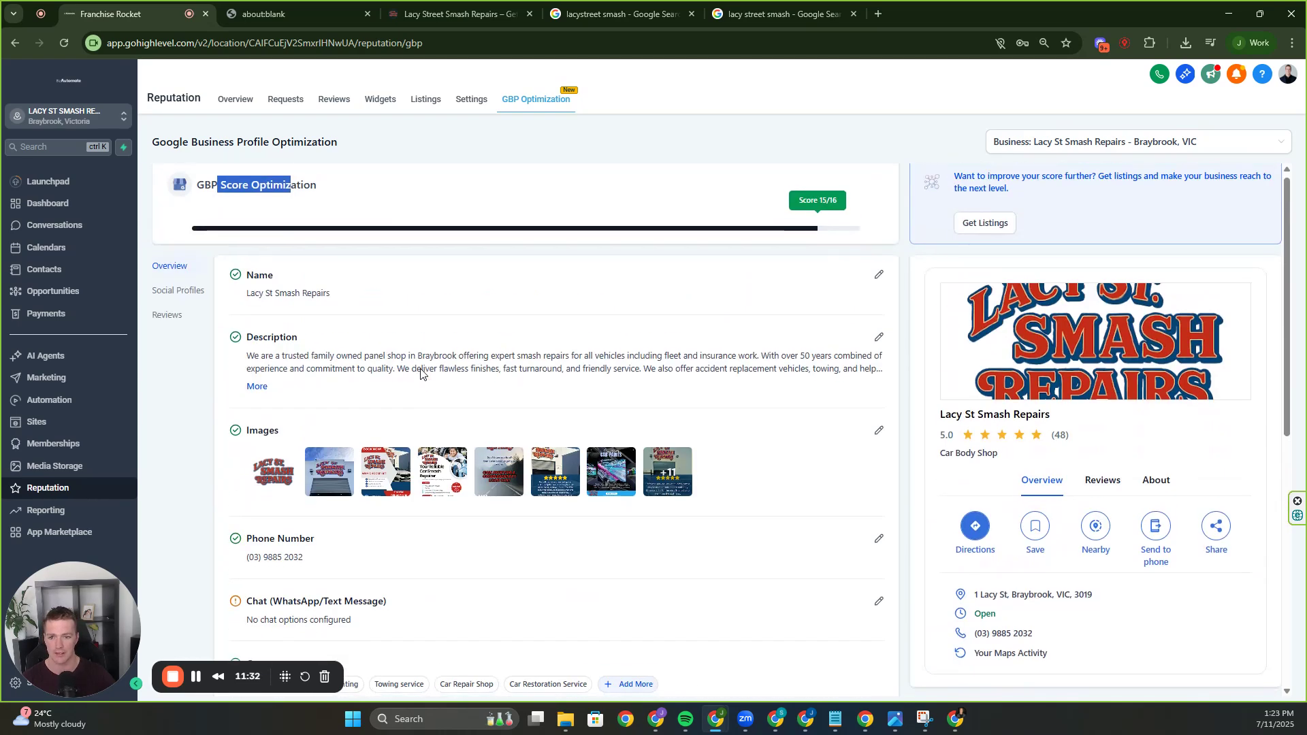
scroll(340, 402, "down", 3)
left_click_drag(256, 405, 409, 420)
left_click(411, 420)
scroll(436, 394, "down", 2)
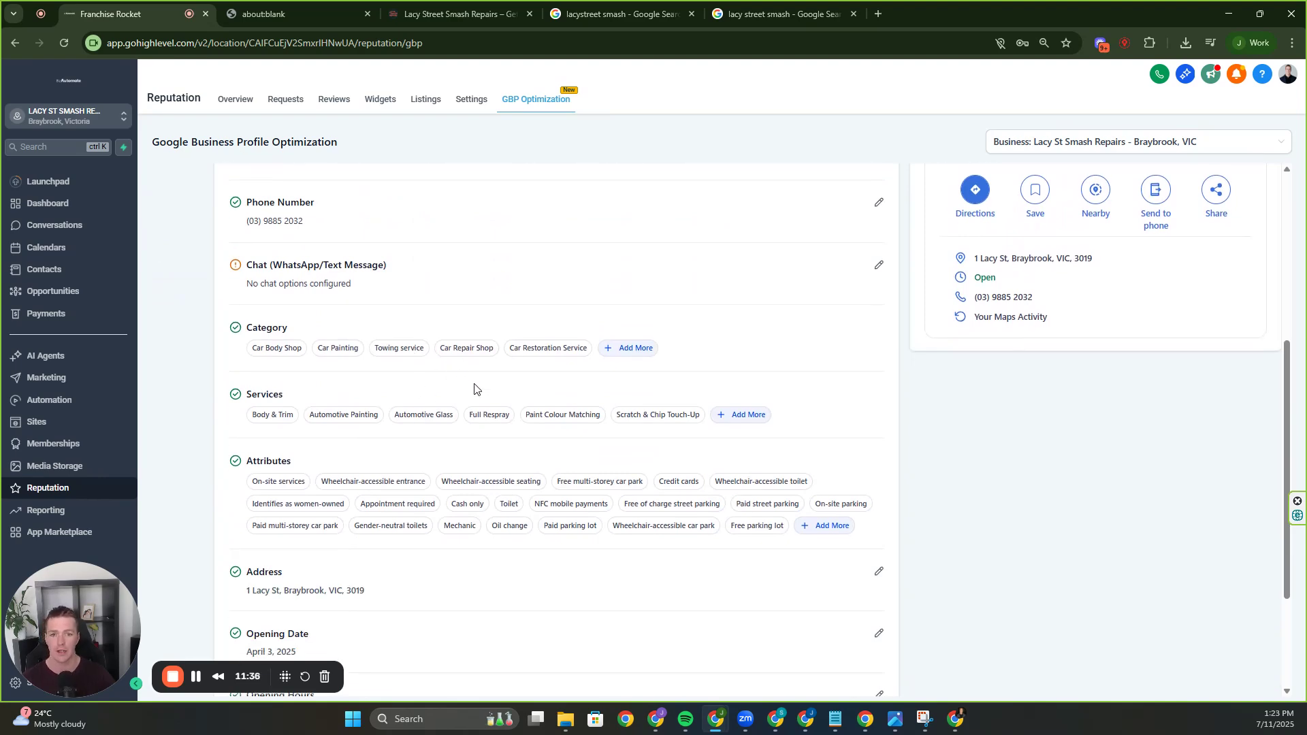
scroll(475, 389, "down", 2)
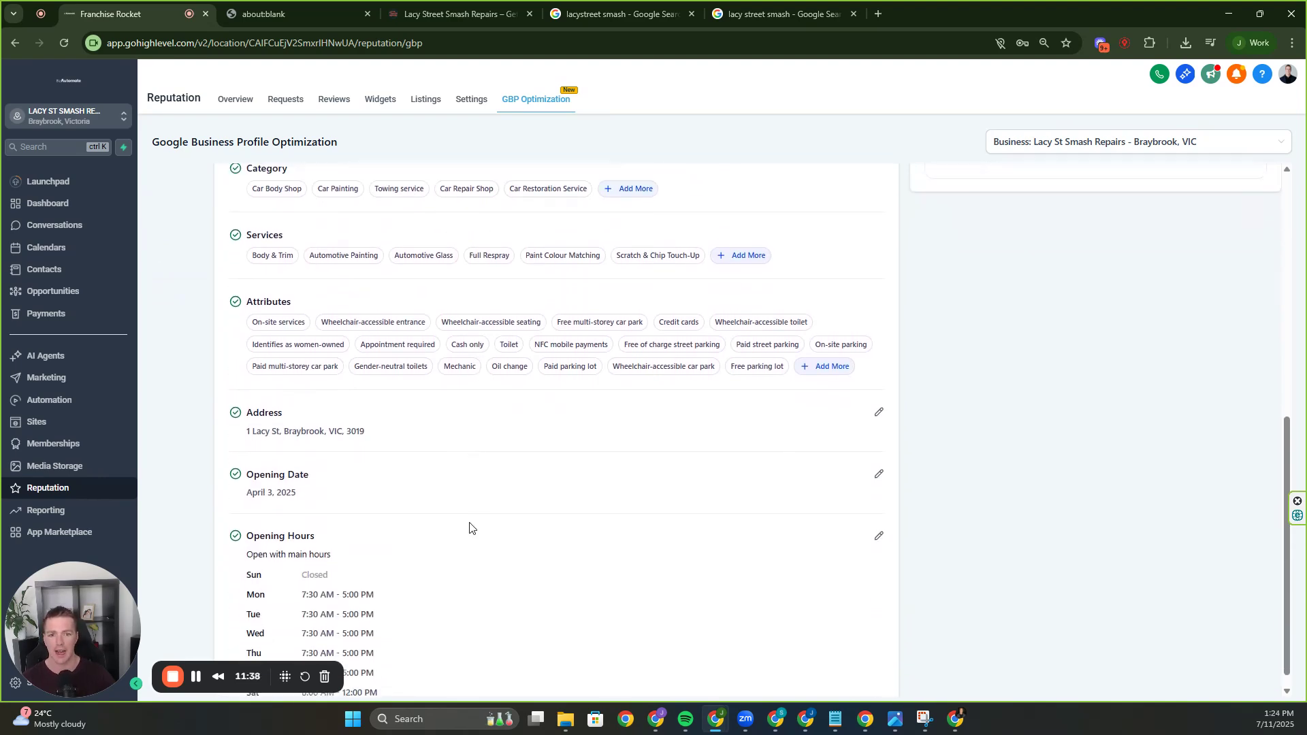
scroll(469, 528, "up", 7)
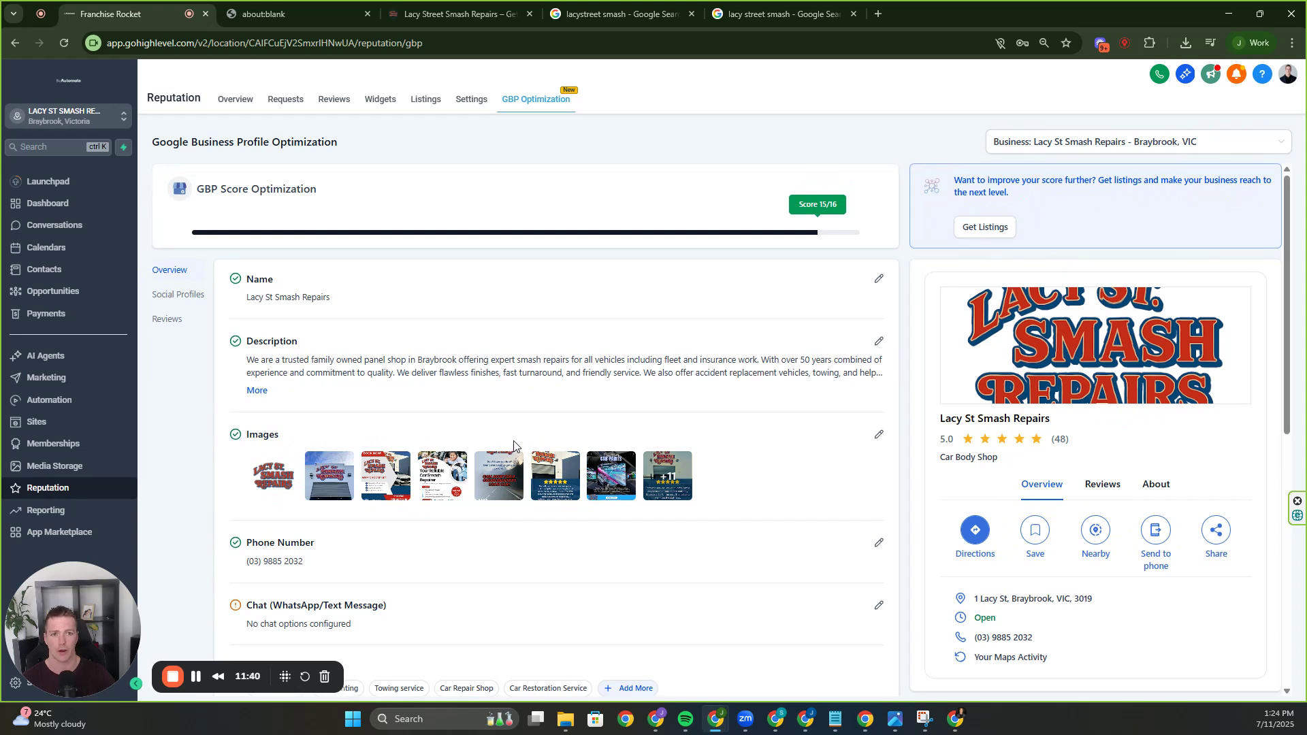
left_click(1039, 146)
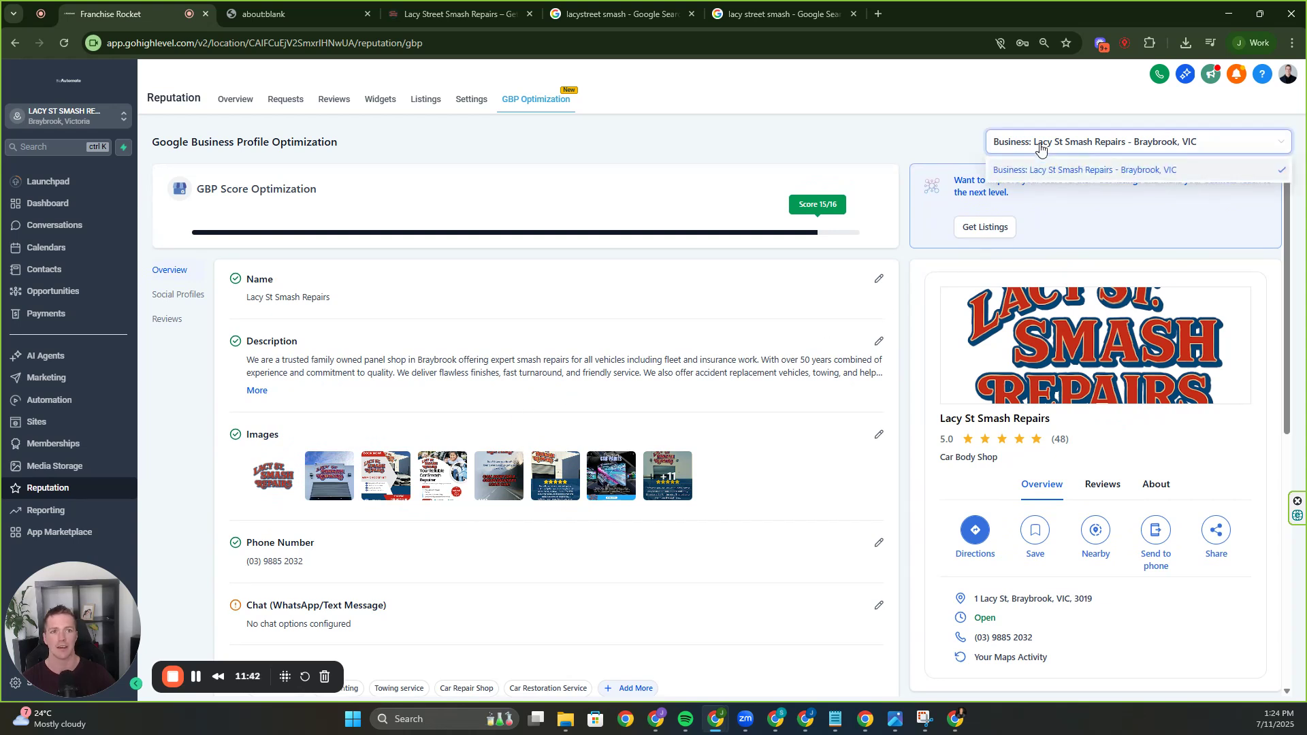
left_click(1040, 144)
left_click(611, 262)
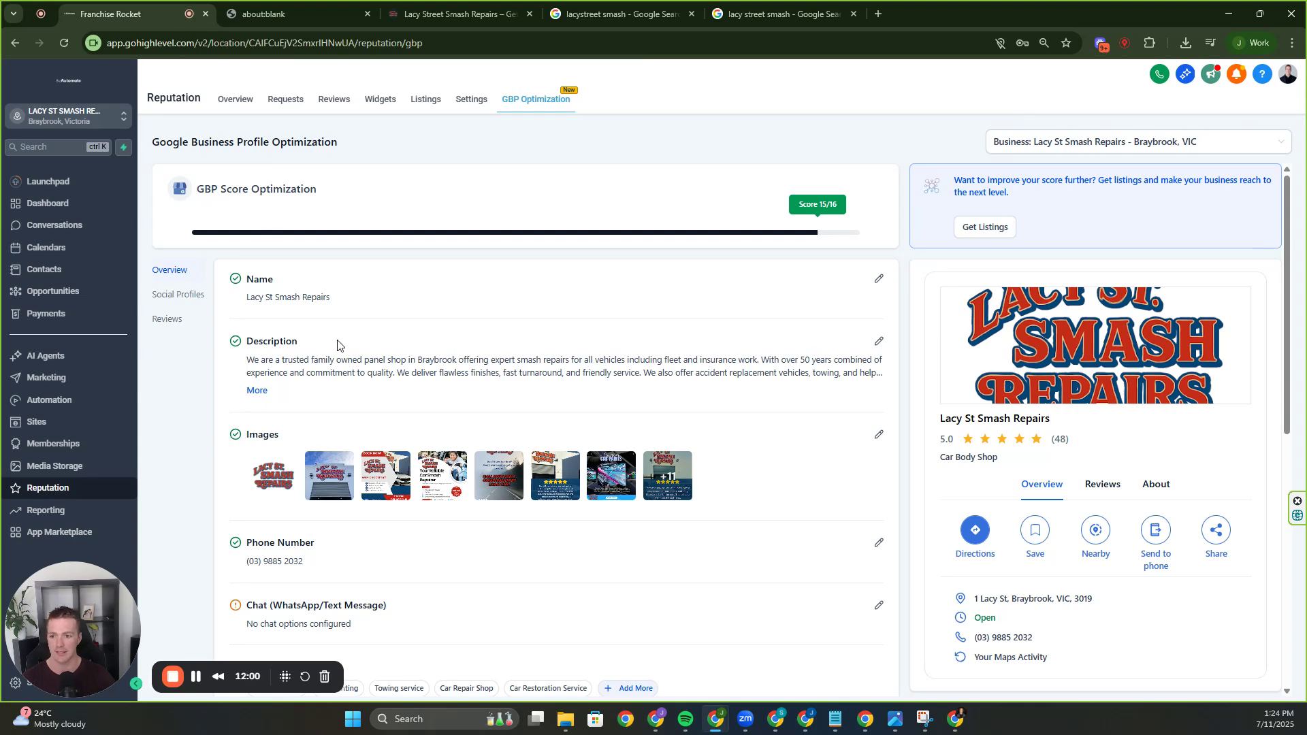
View the business's social profile links, including the empty X and TikTok fields
left_click(184, 295)
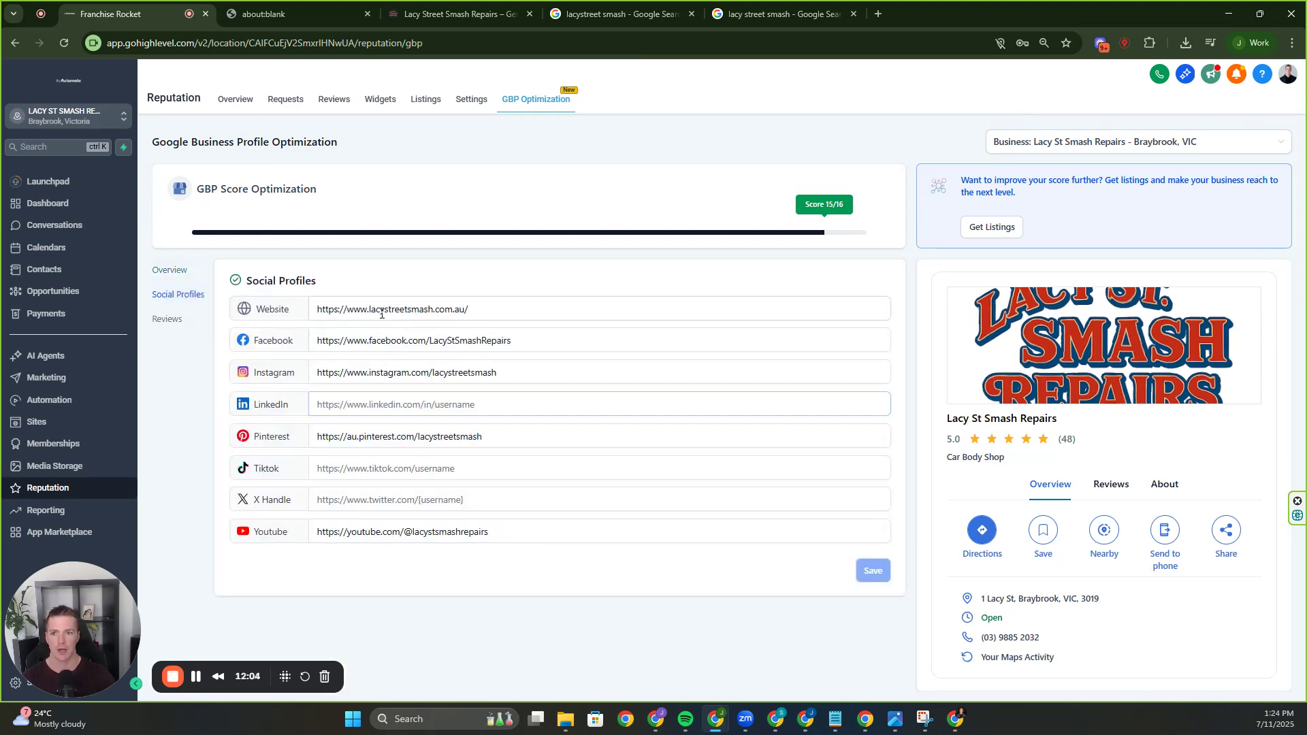
left_click(381, 499)
left_click(380, 471)
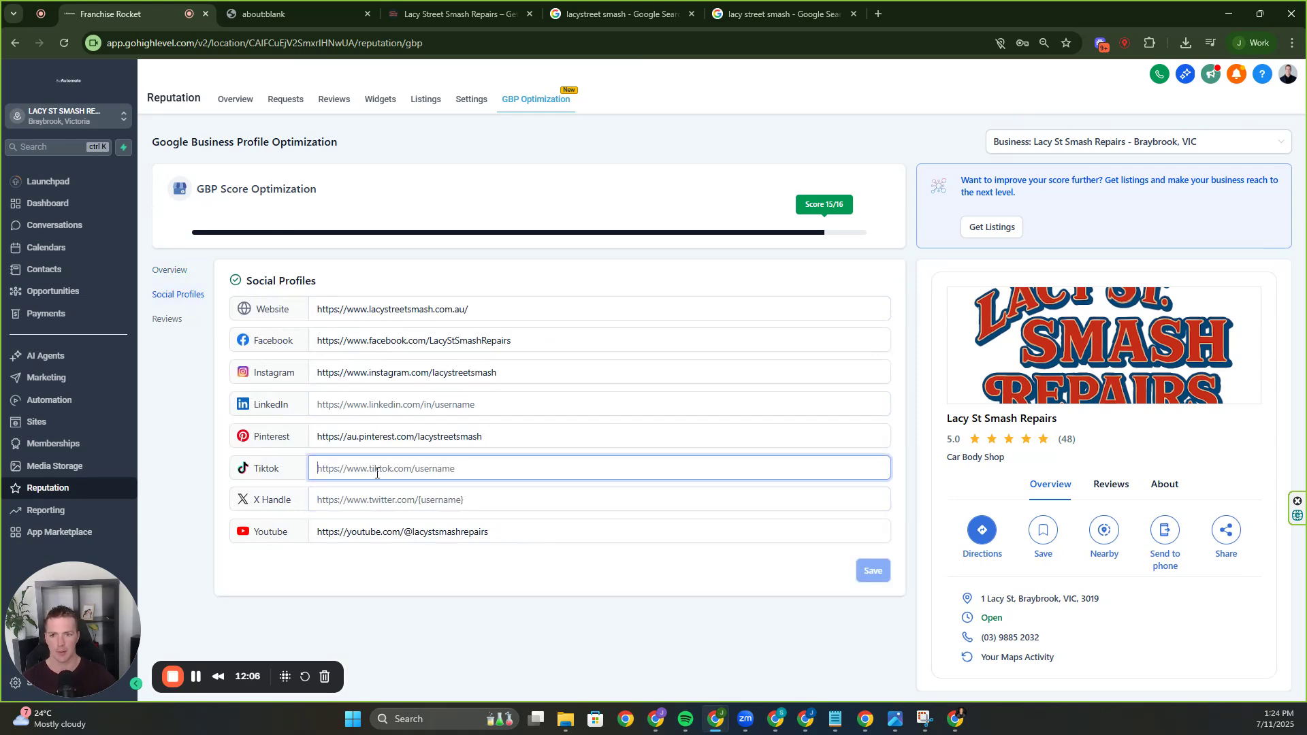
Scroll through the 48 Google reviews and their posted responses
left_click(186, 321)
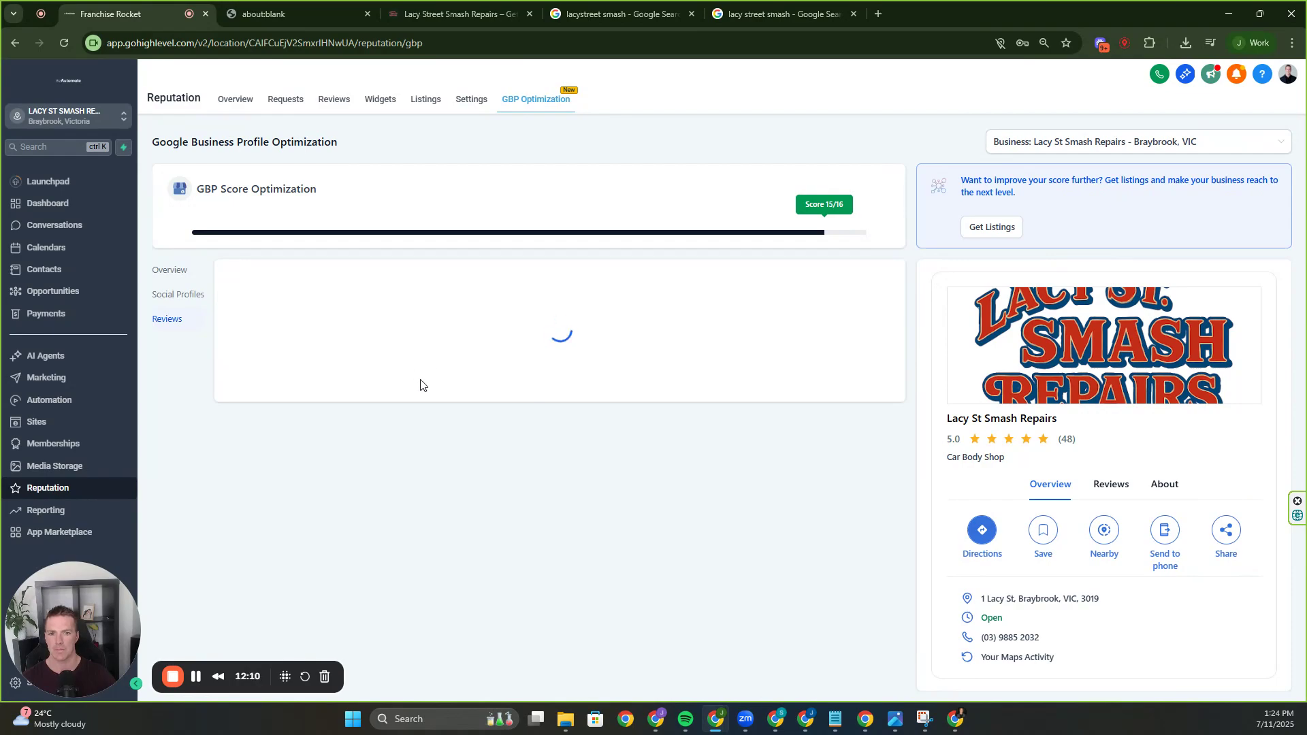
scroll(518, 409, "down", 10)
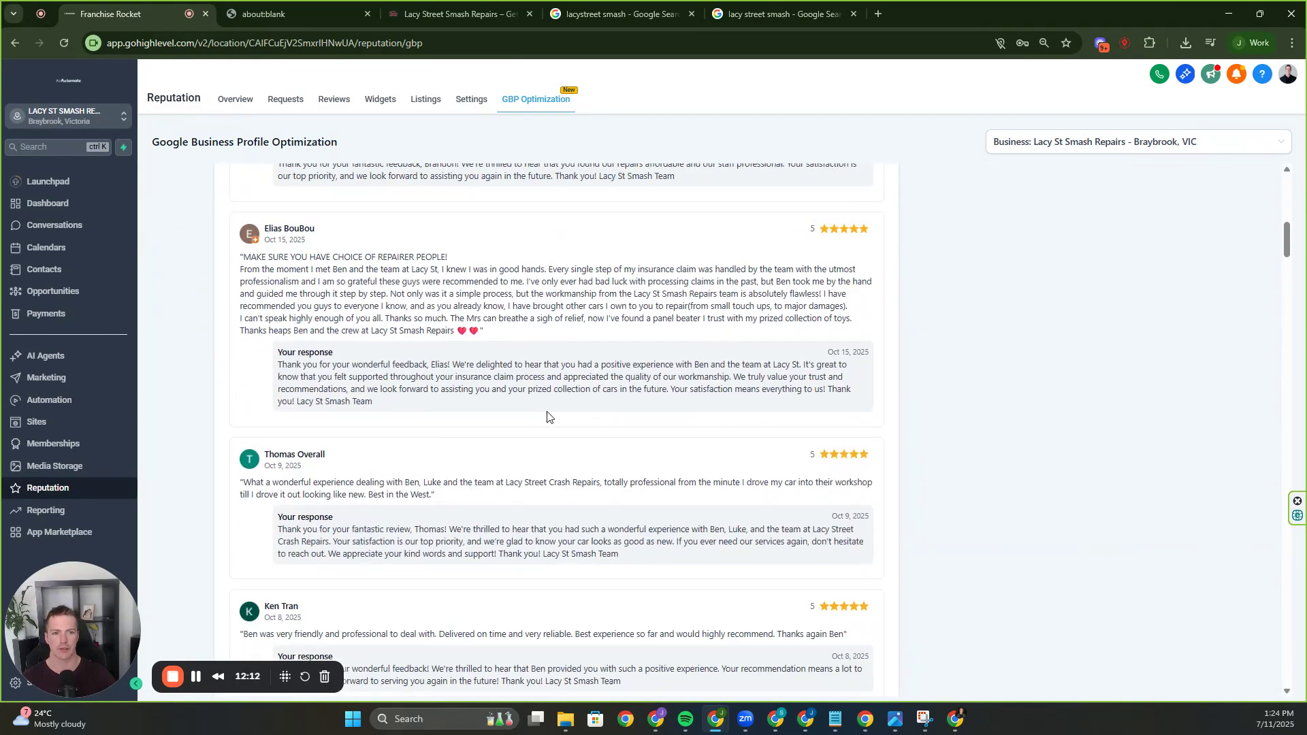
scroll(584, 462, "up", 10)
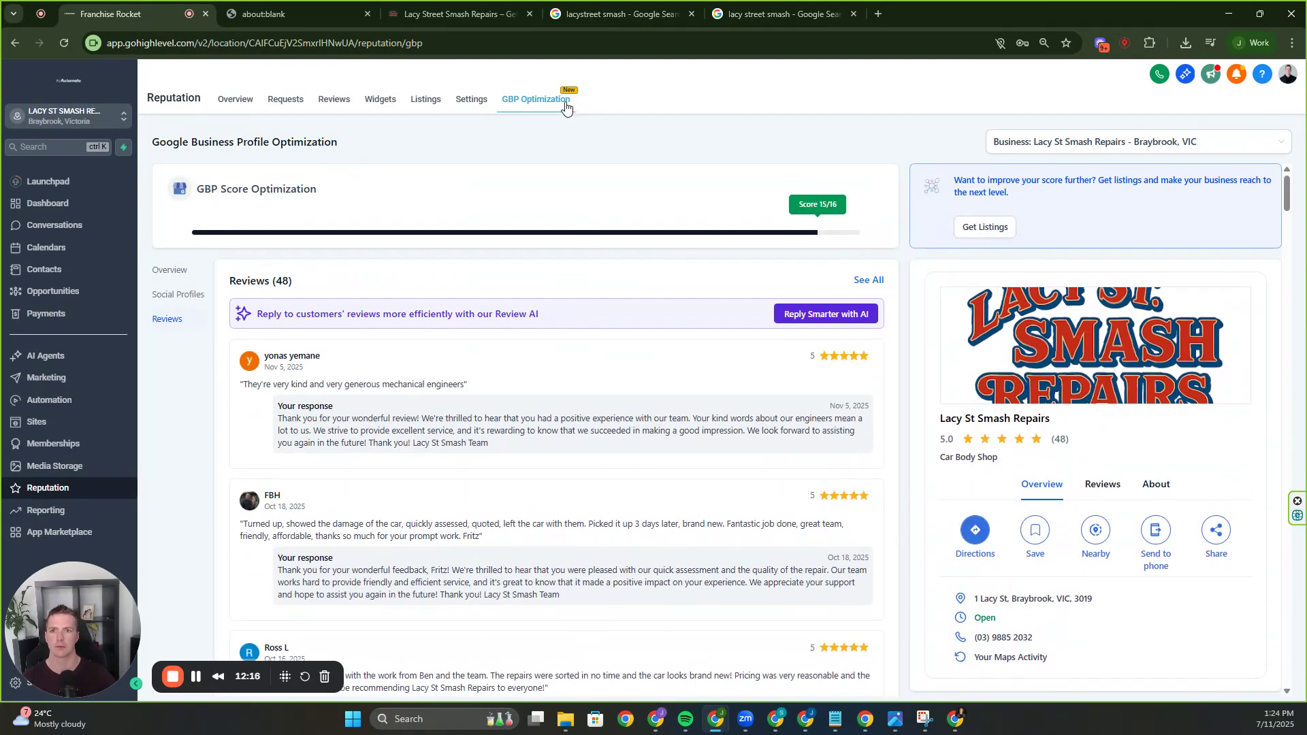
Pass through the Reputation settings and Listings pages, then go to the Marketing Social Planner
left_click(470, 102)
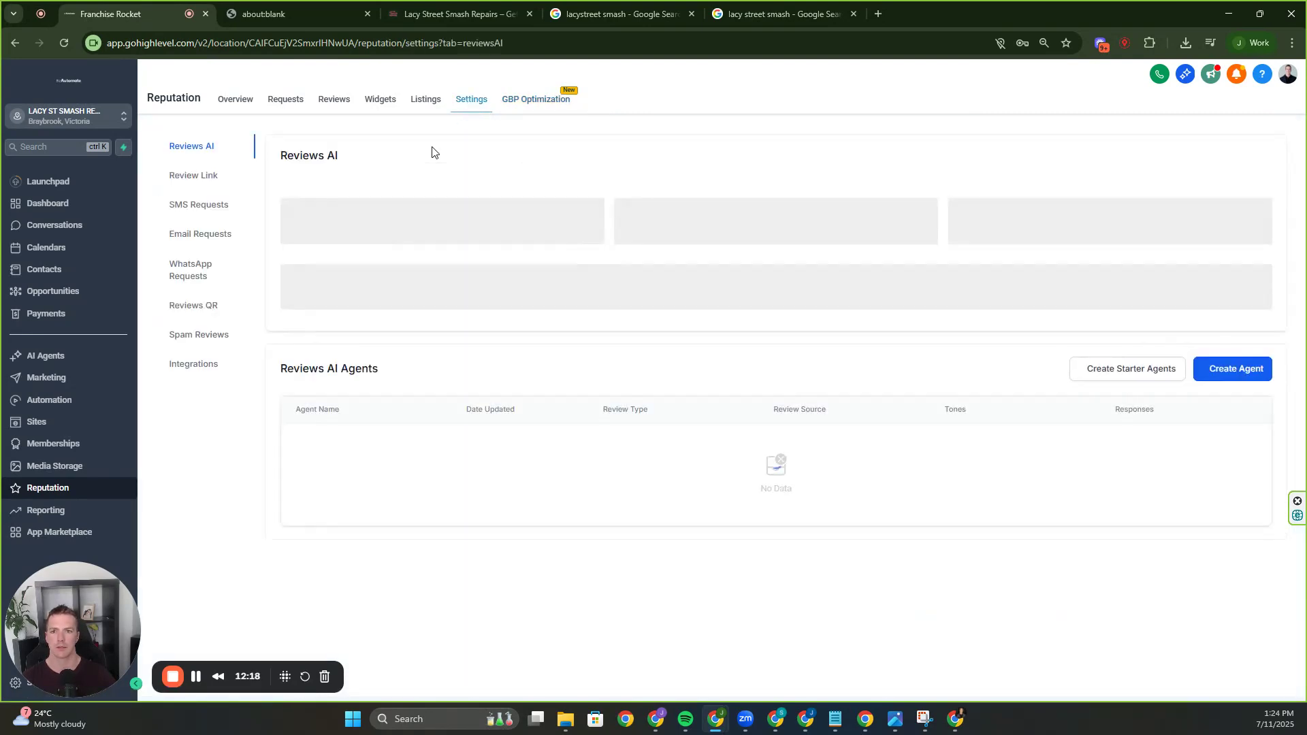
left_click(429, 103)
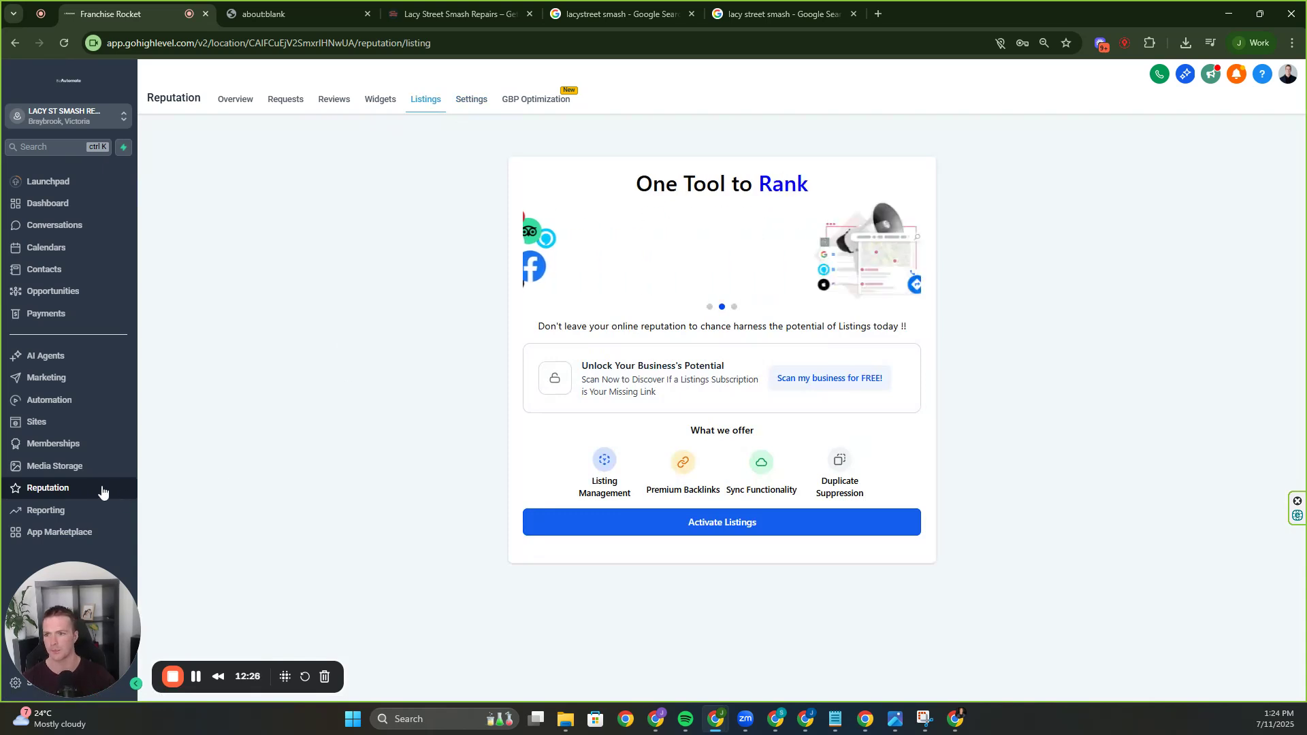
left_click(102, 380)
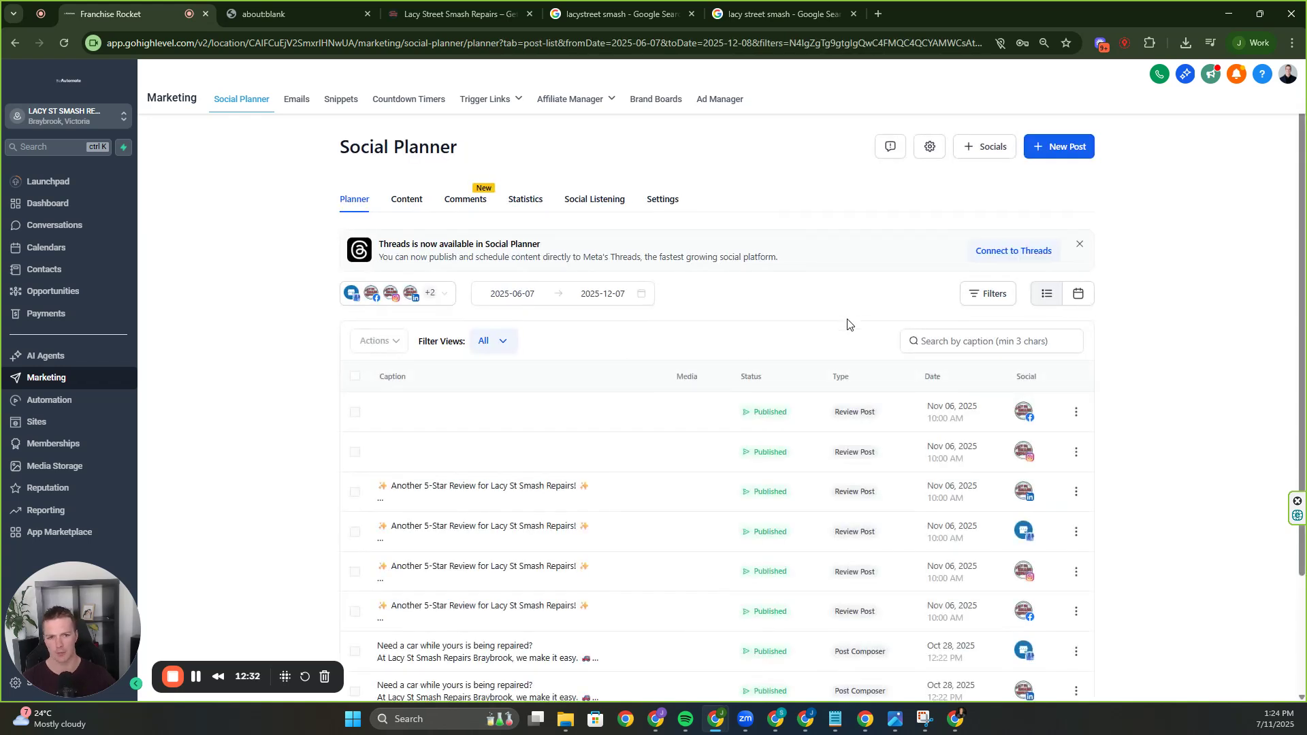
Start a new Post Reviews post from the Social Planner's new post options
left_click(1046, 150)
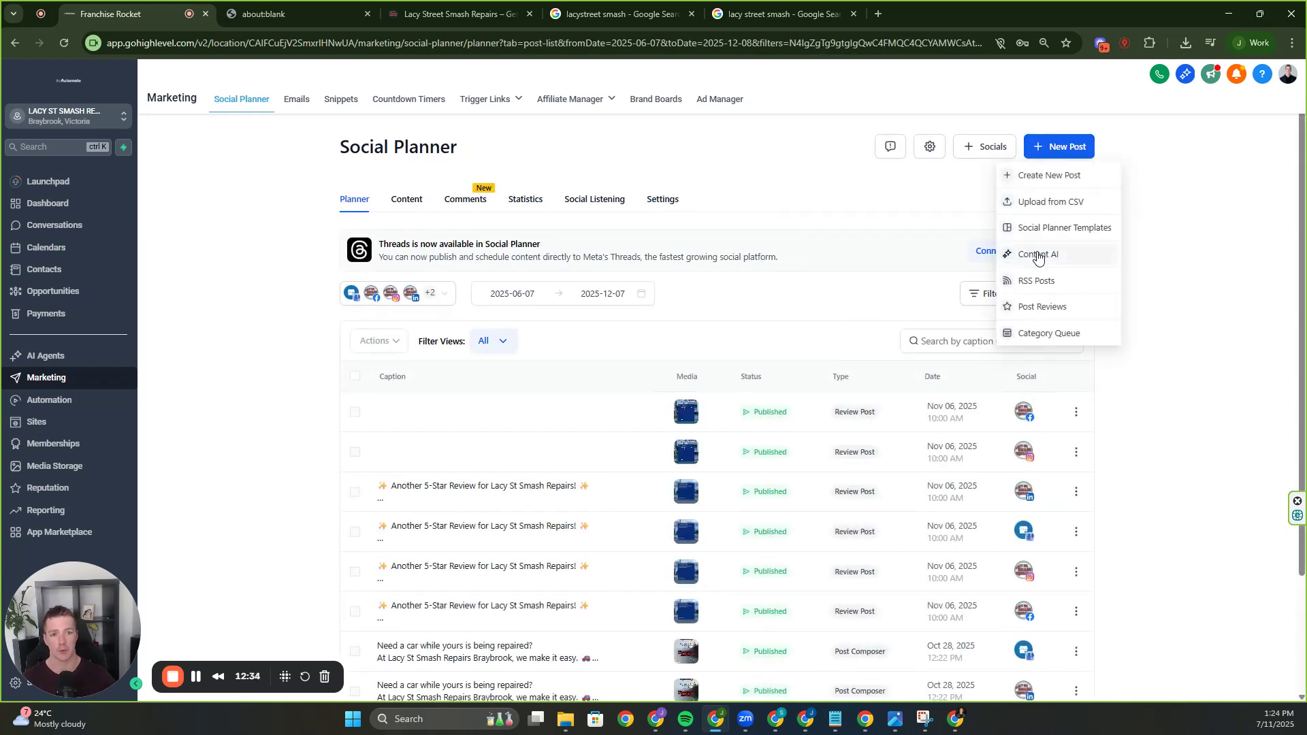
left_click(1042, 307)
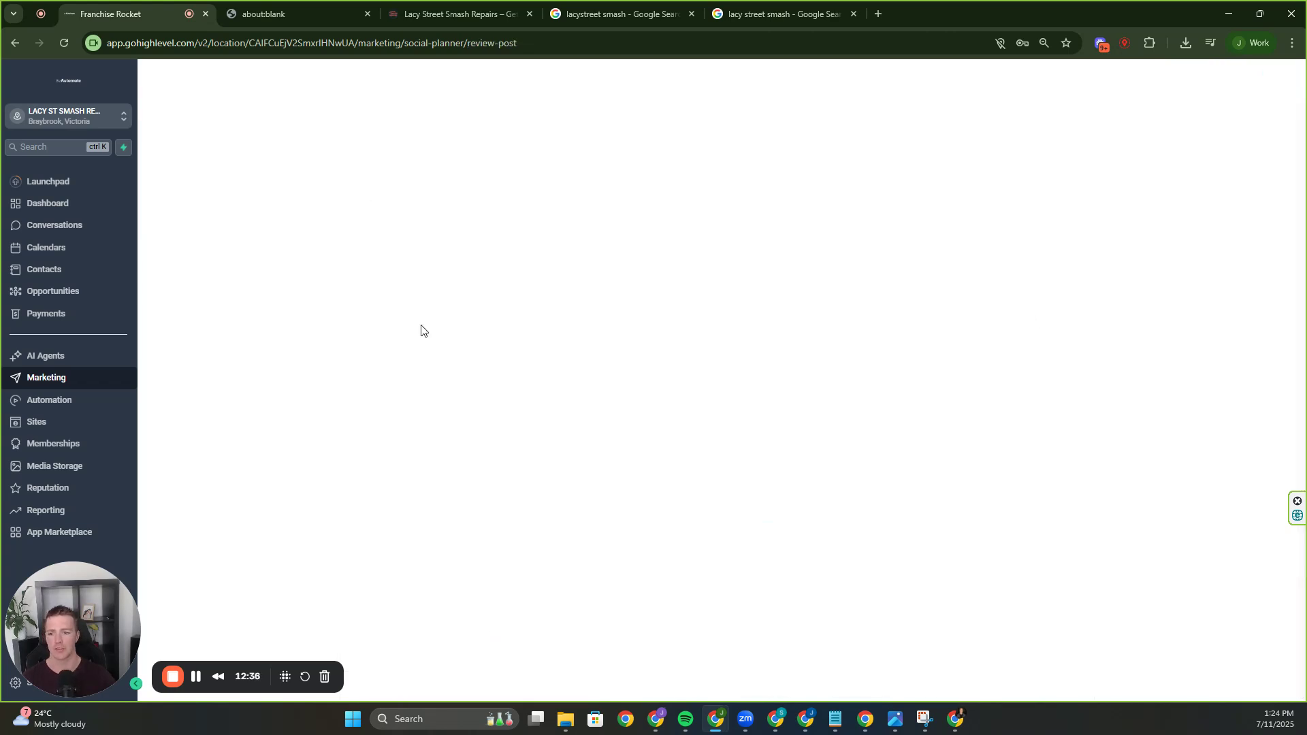
left_click(17, 44)
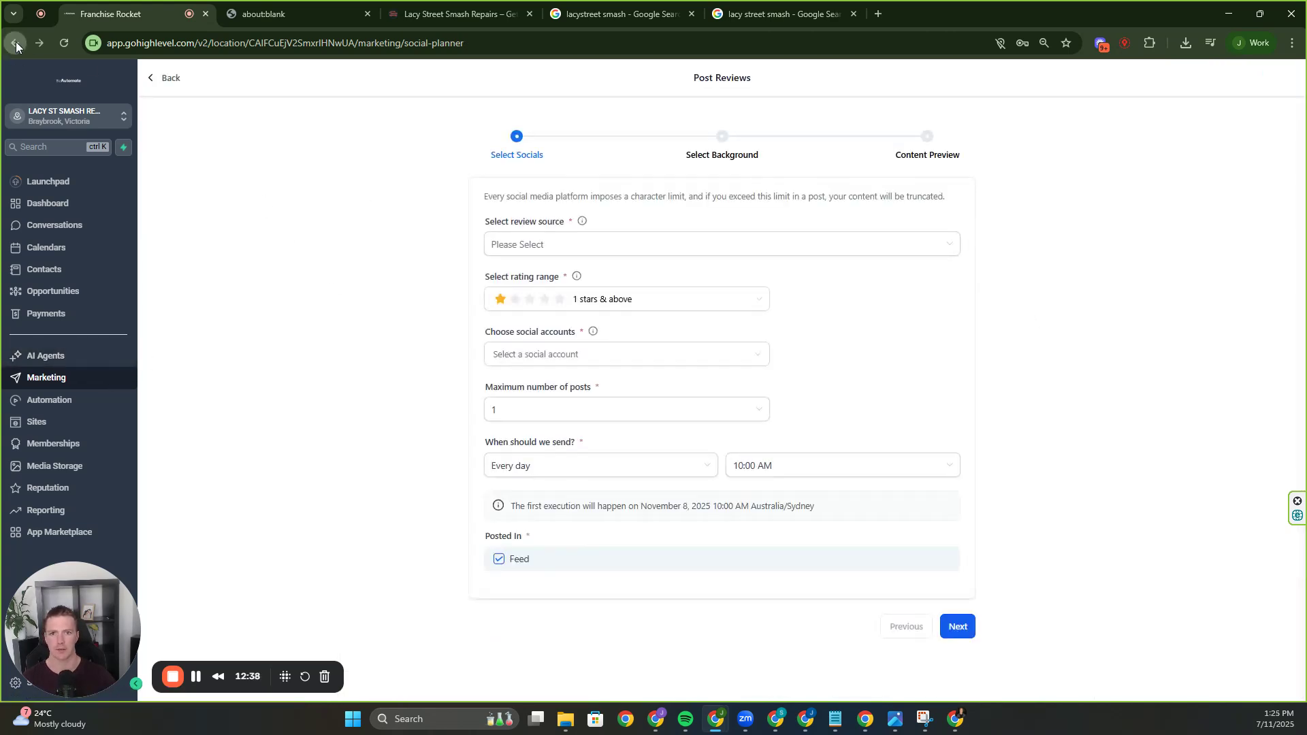
left_click(71, 376)
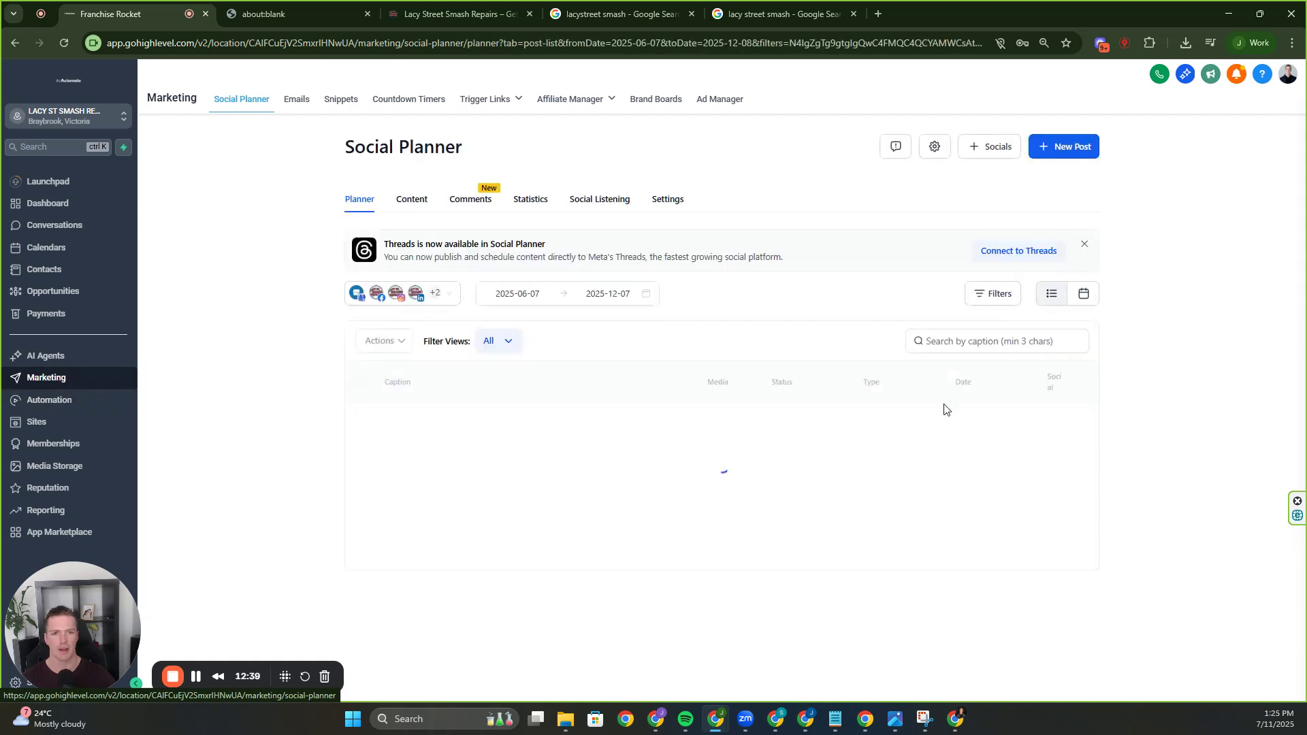
left_click(1051, 147)
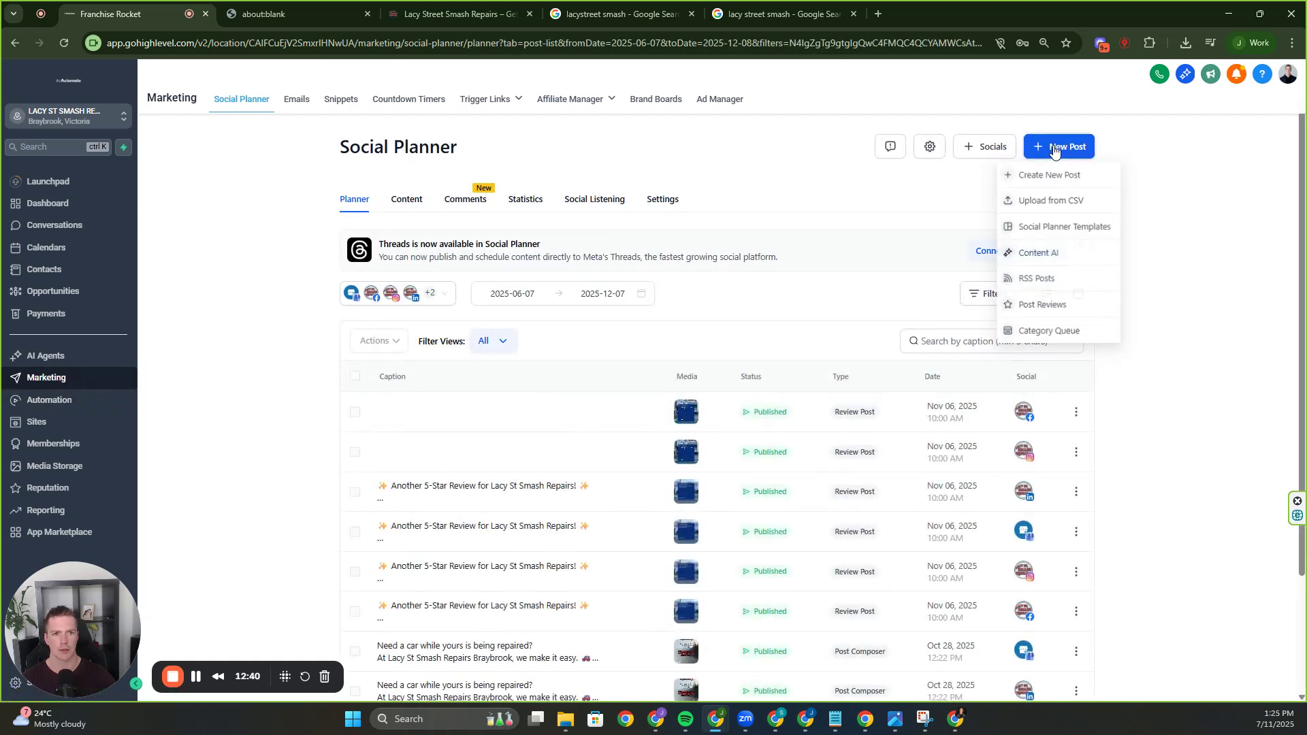
left_click(1050, 308)
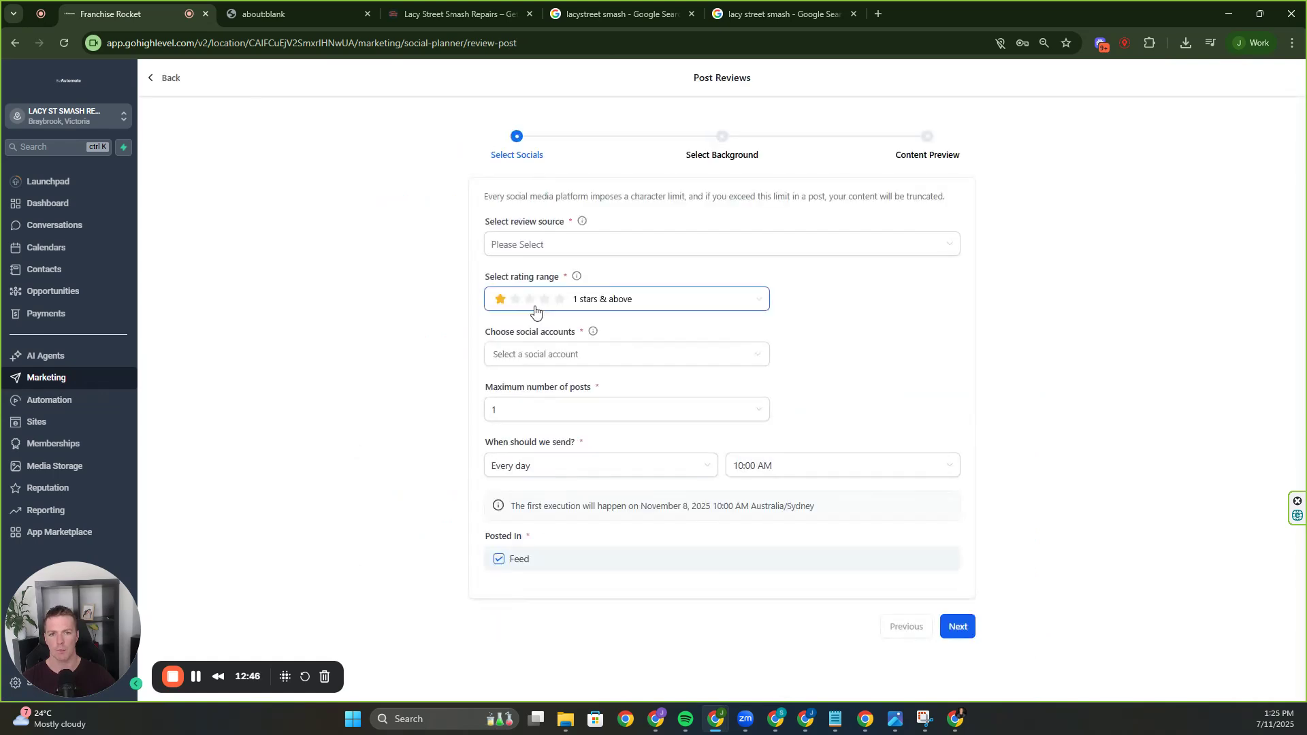
Set the review source to Google and the rating range to 5 stars only
left_click(571, 299)
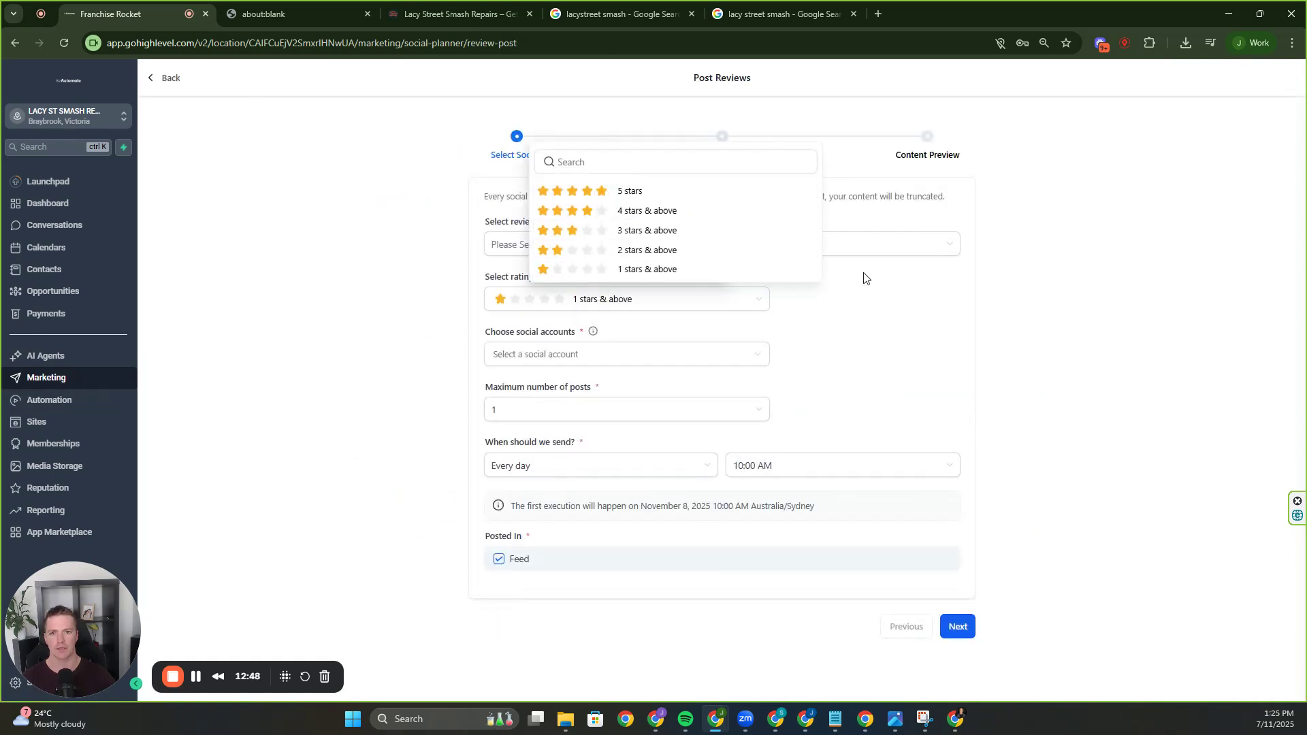
left_click(927, 295)
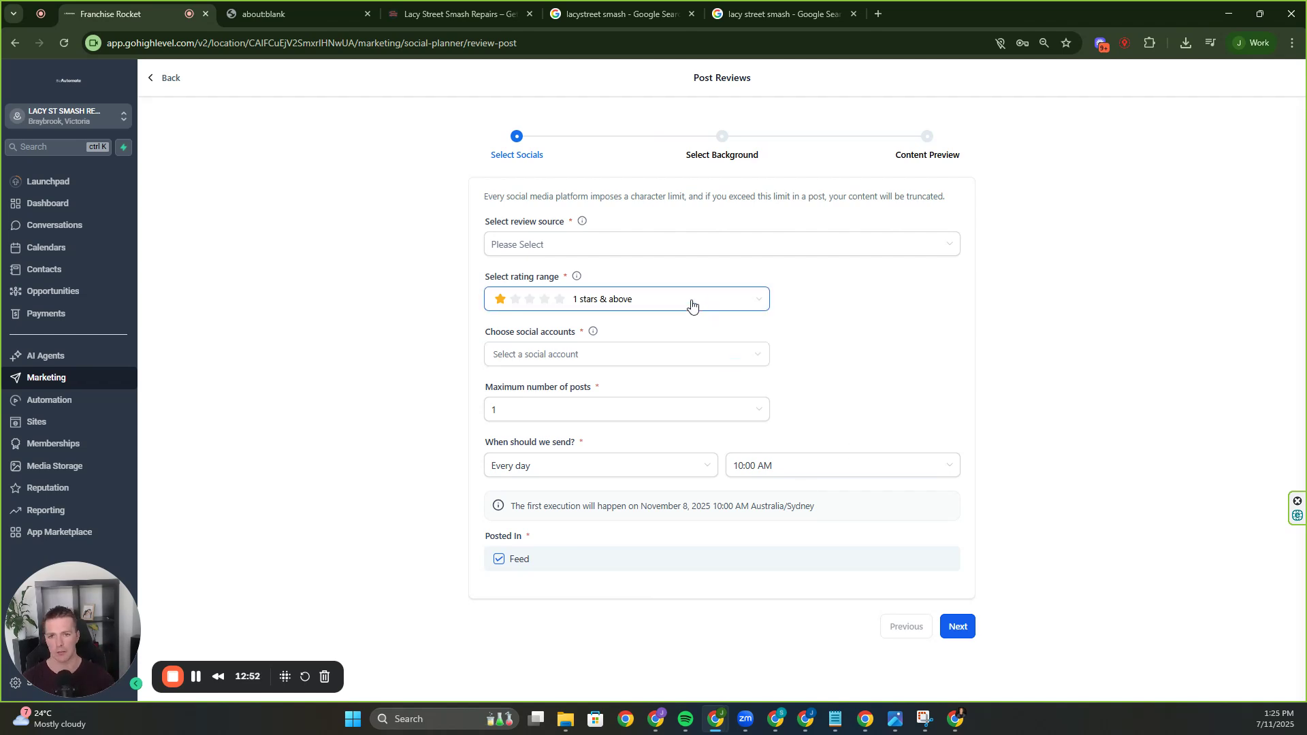
left_click(689, 244)
left_click(623, 273)
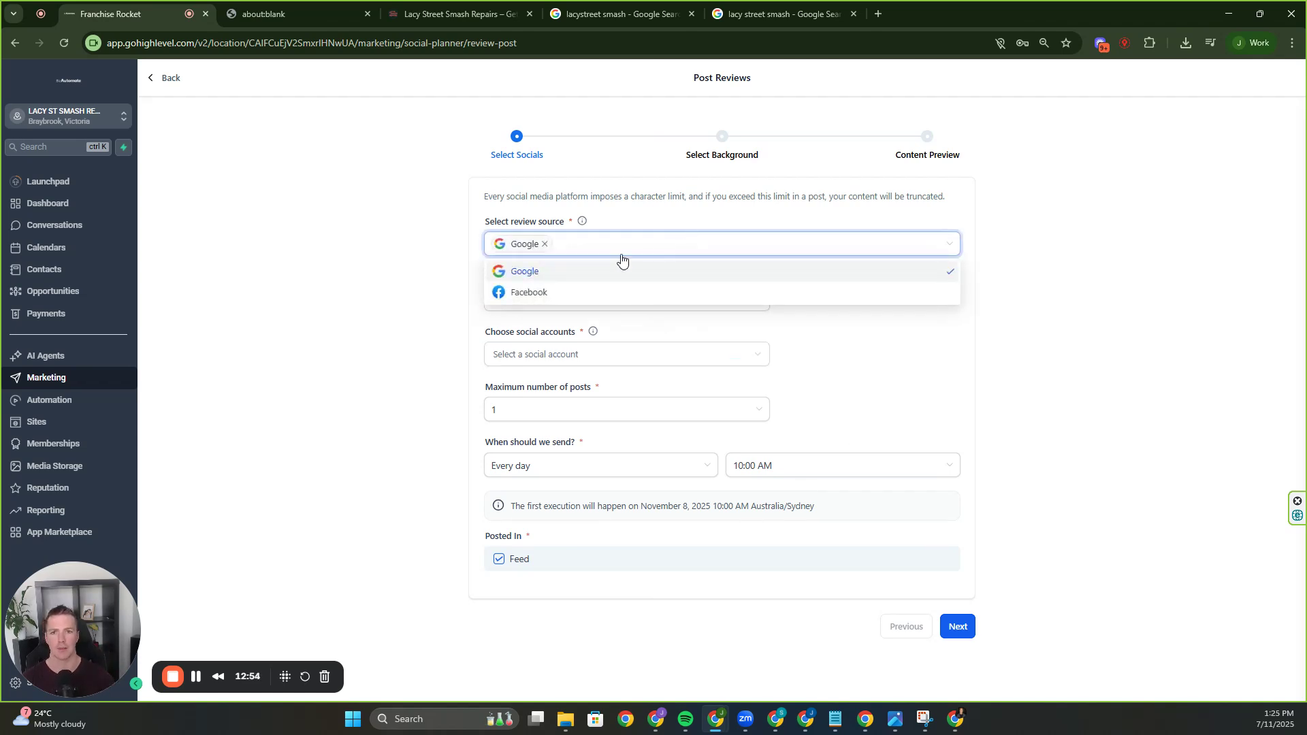
left_click(776, 212)
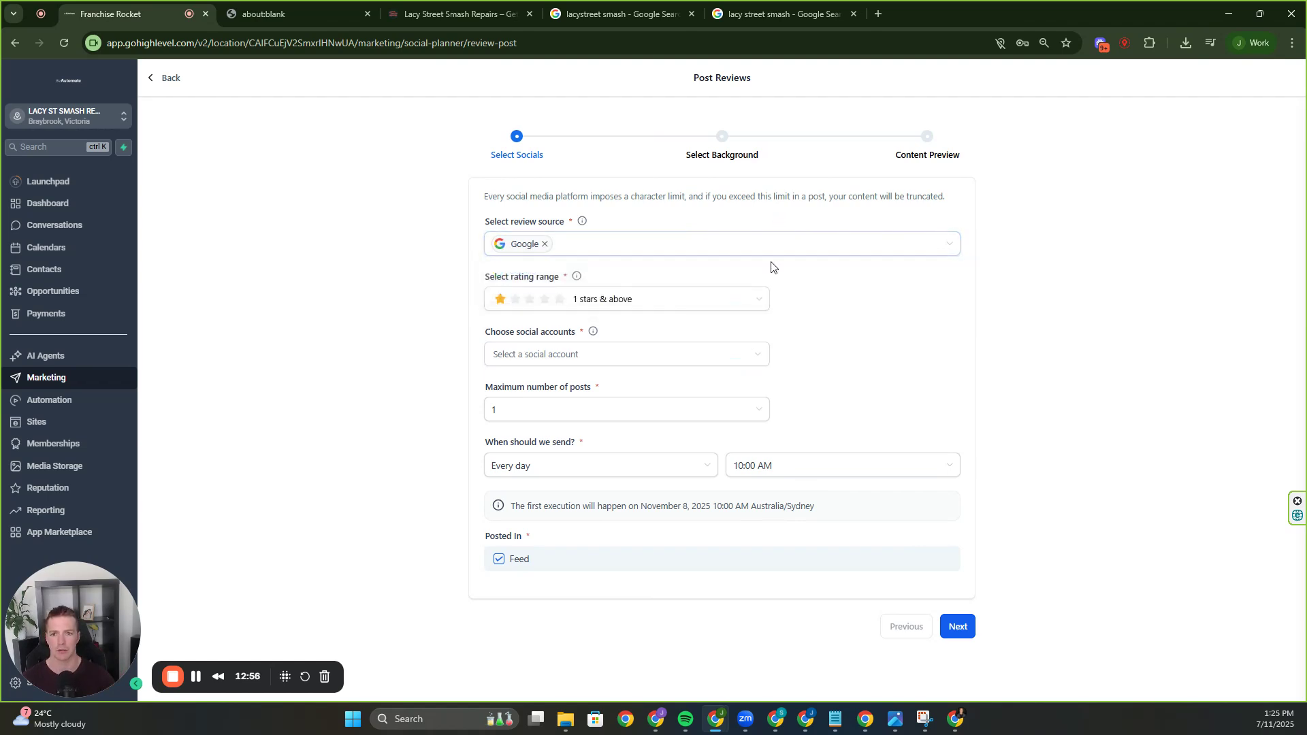
left_click(719, 300)
left_click(674, 199)
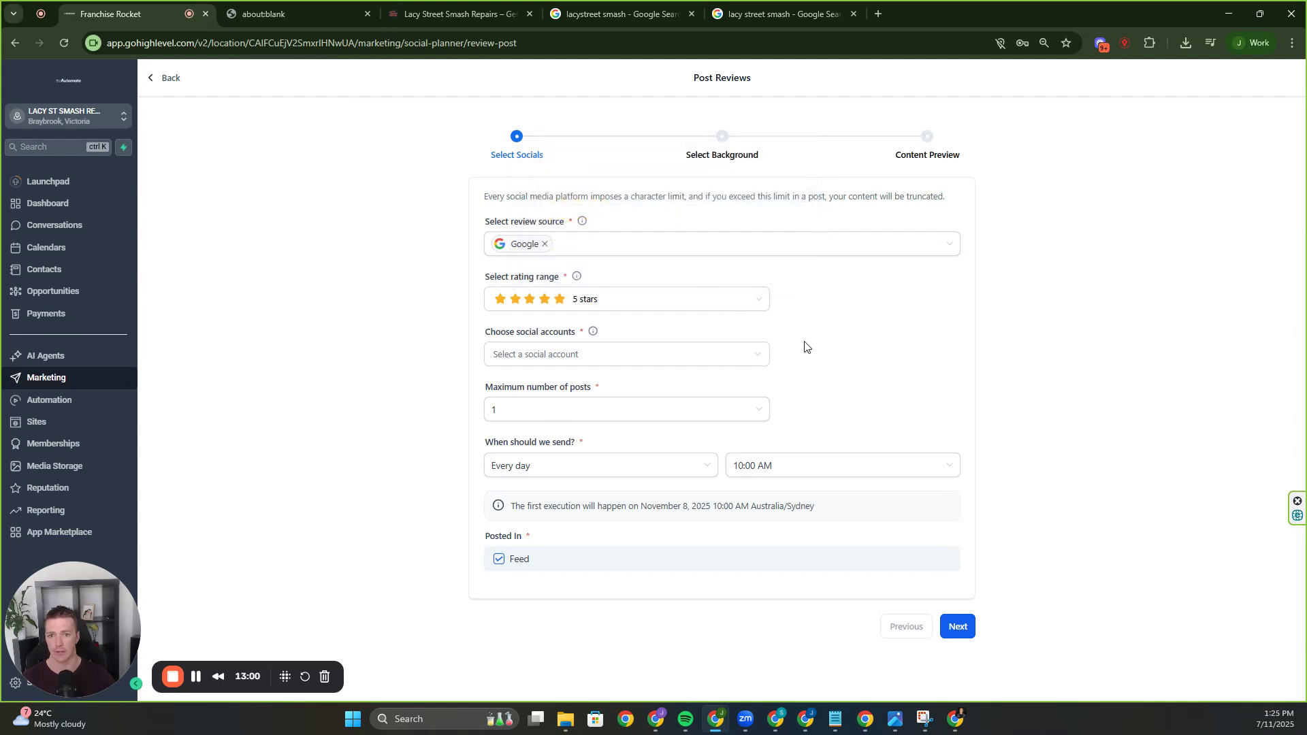
Select all four social accounts, keep max posts at 1, and add Instagram and Facebook Stories
left_click(749, 357)
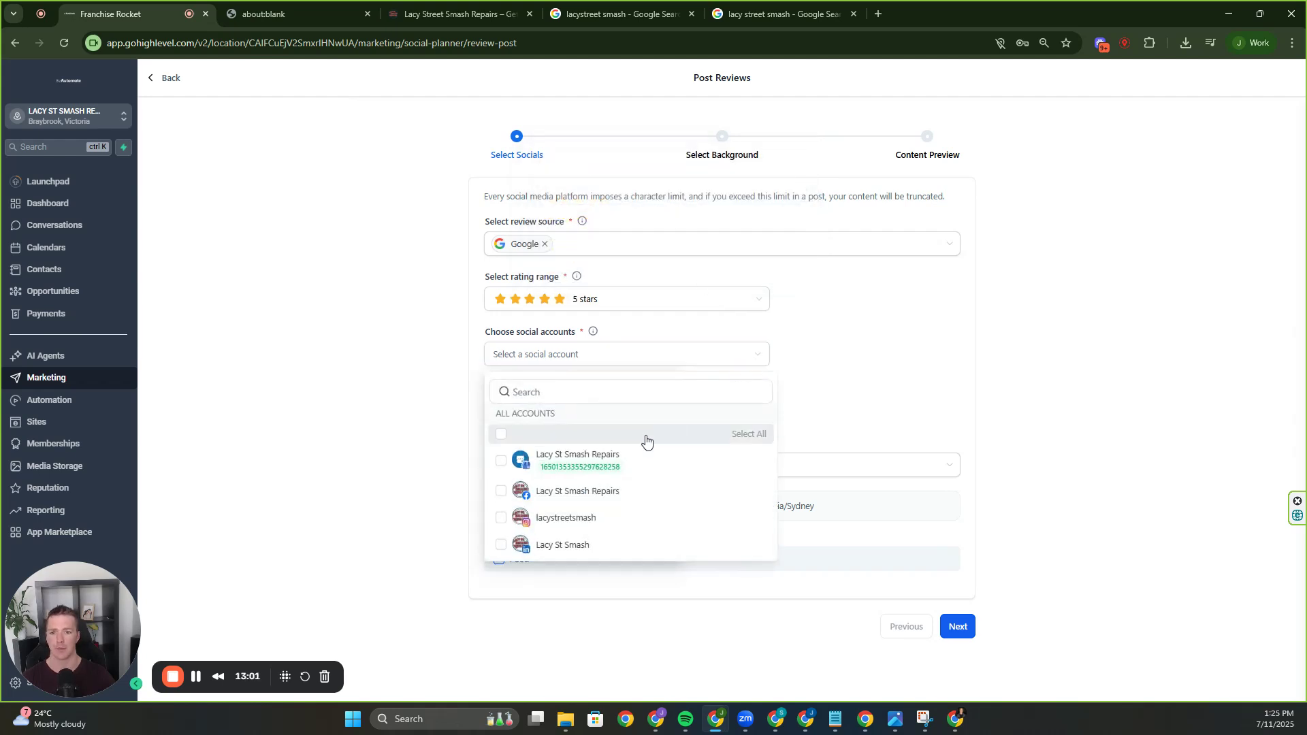
left_click(598, 435)
left_click(912, 315)
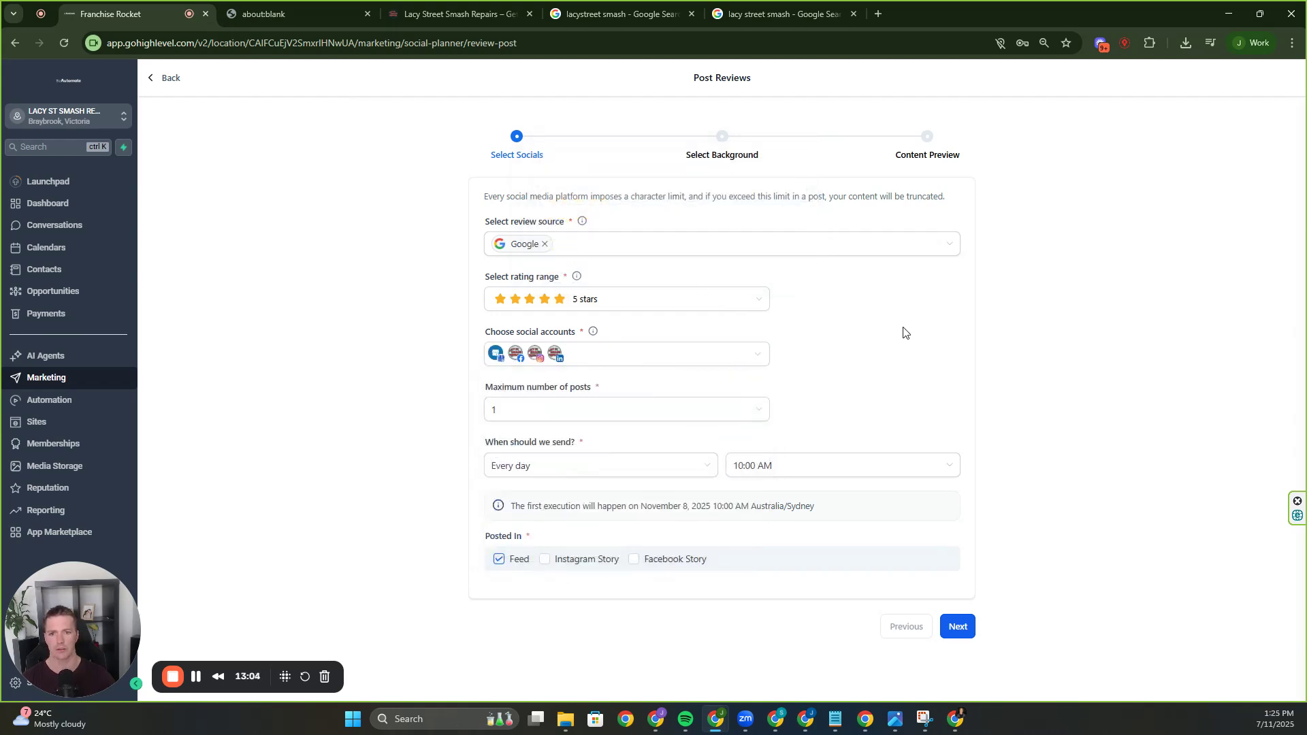
left_click(700, 413)
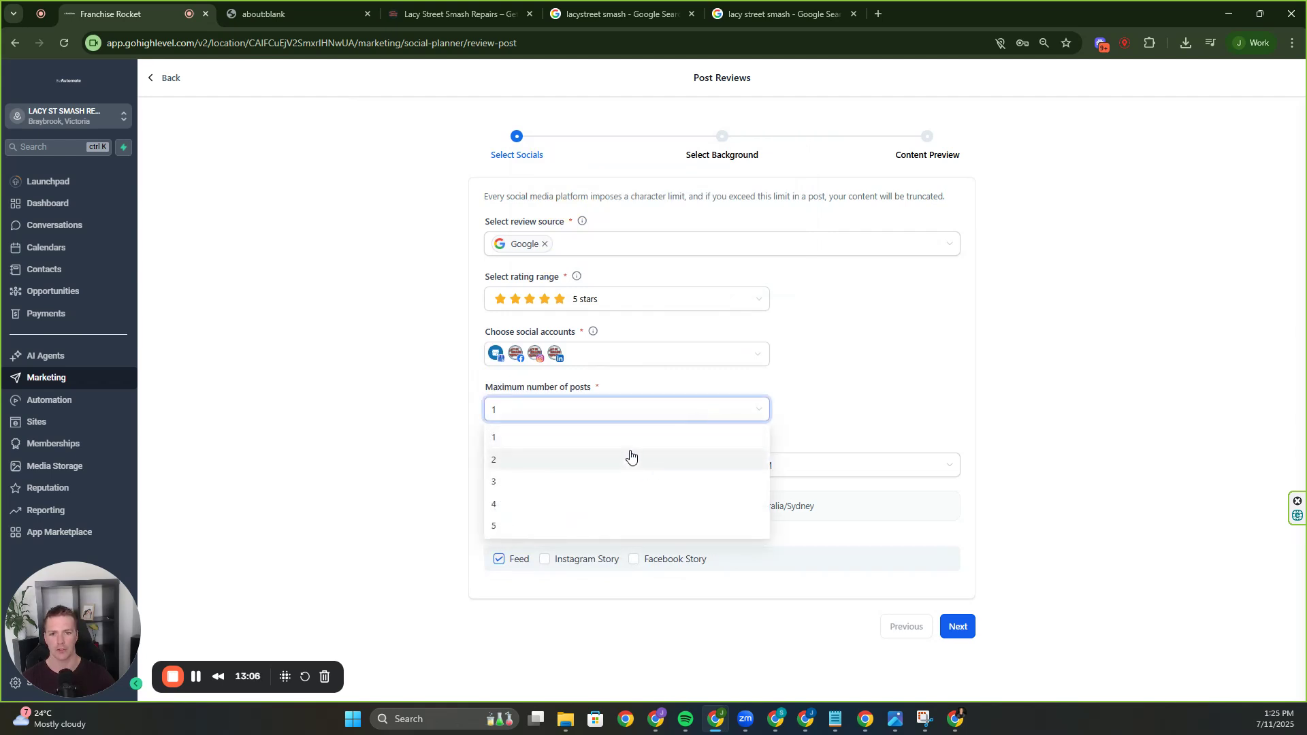
left_click(657, 439)
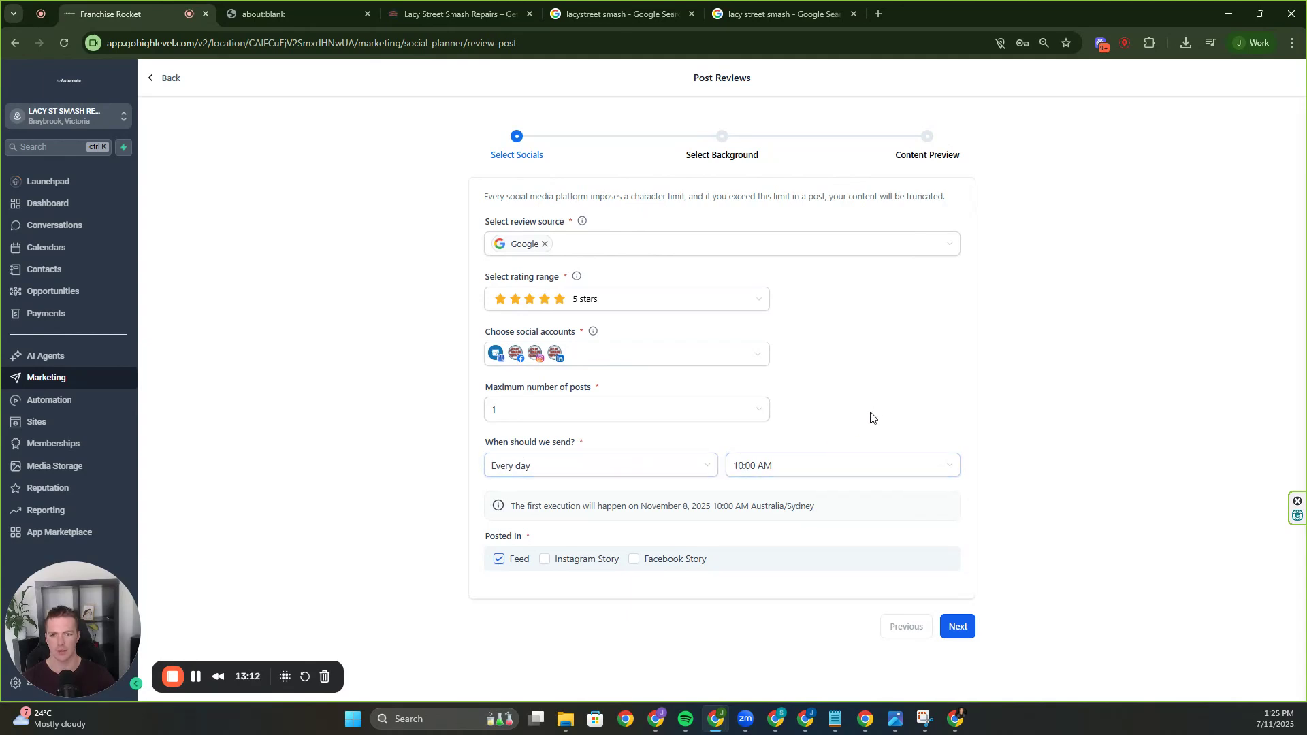
left_click(545, 560)
left_click(634, 560)
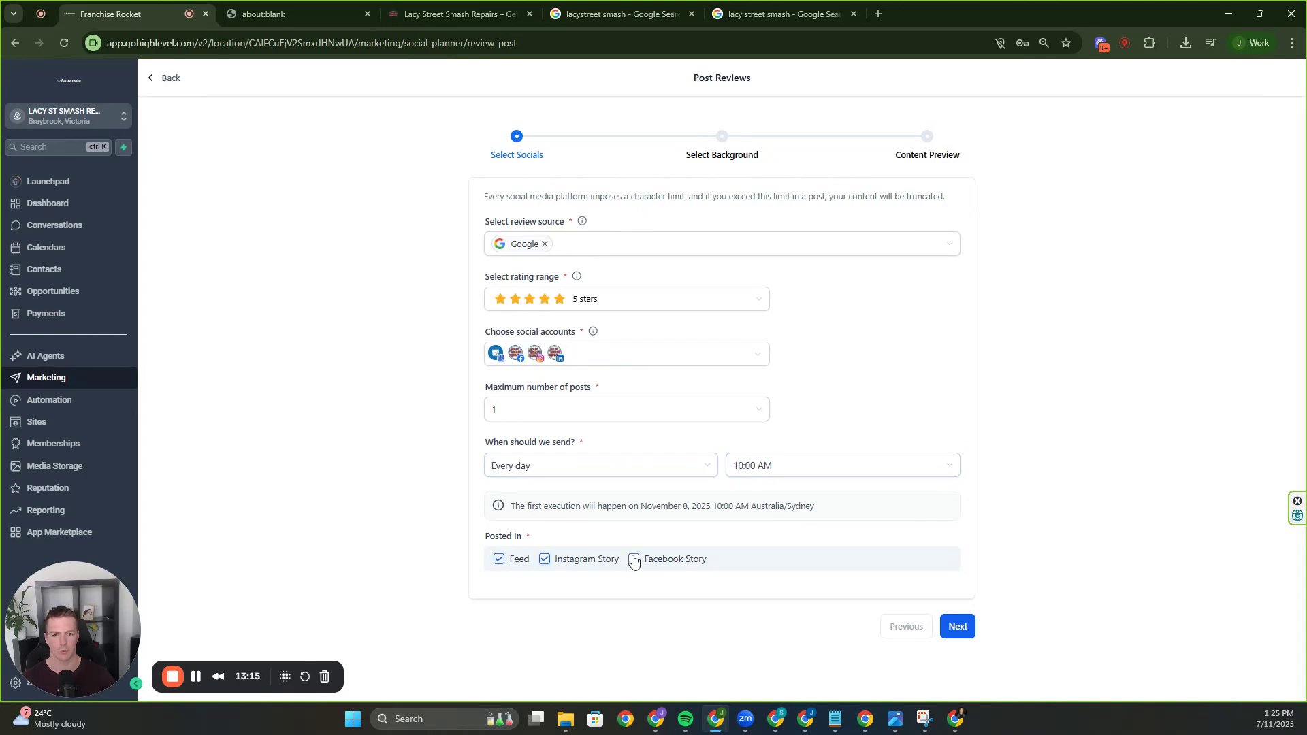
Pick the Tranquil background, look over the content preview, then return to background selection
left_click(953, 627)
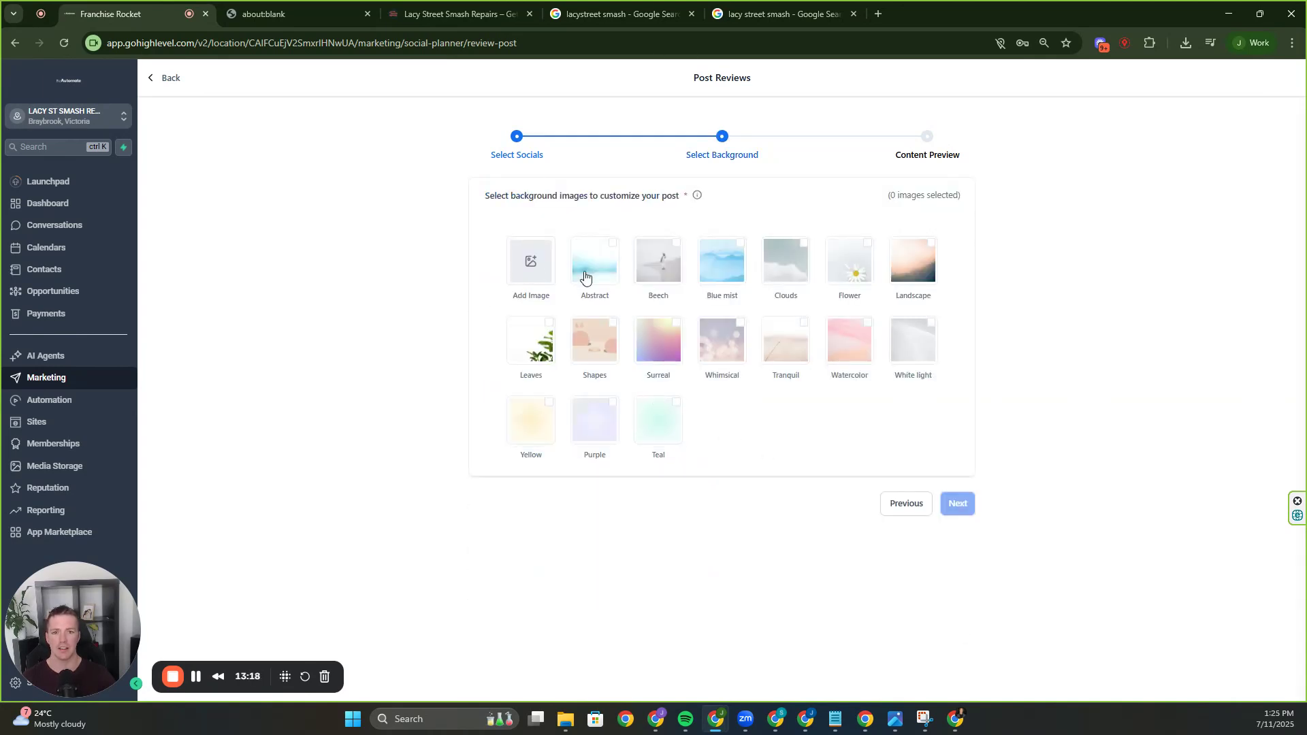
left_click(805, 348)
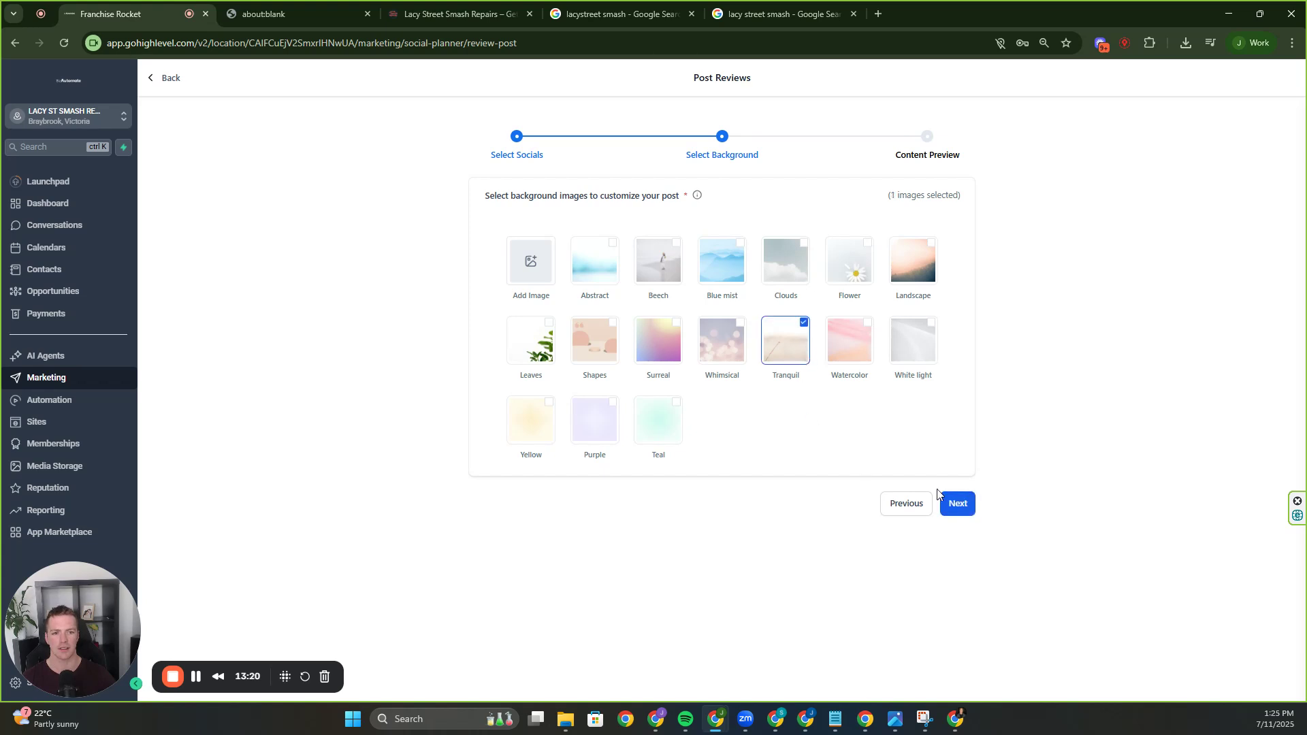
left_click(954, 503)
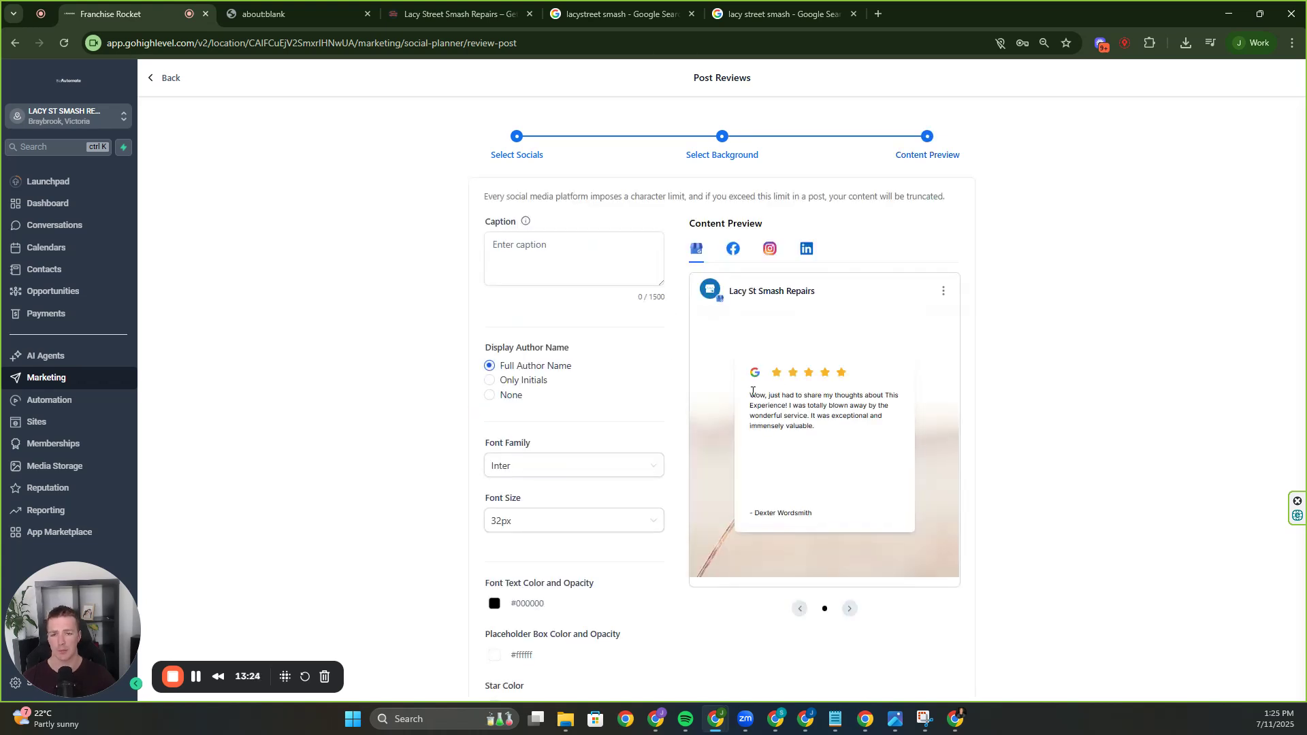
left_click(552, 274)
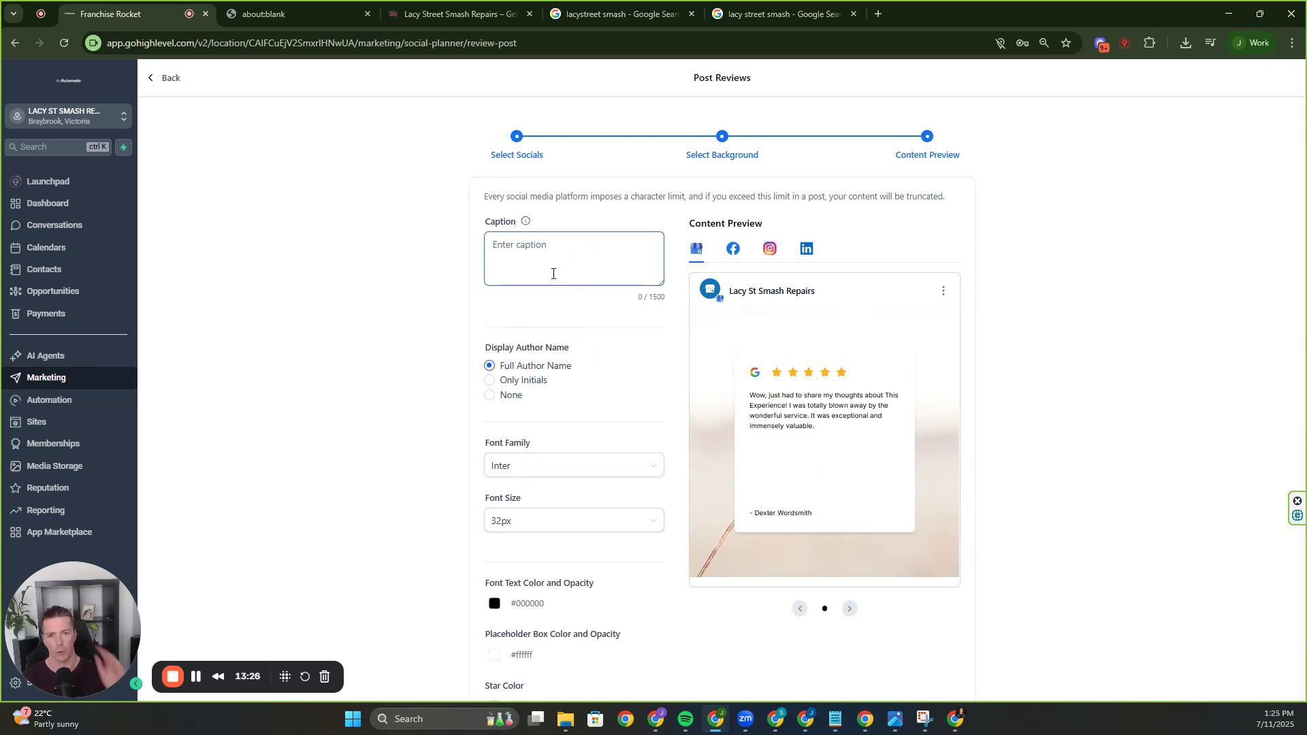
scroll(619, 435, "down", 2)
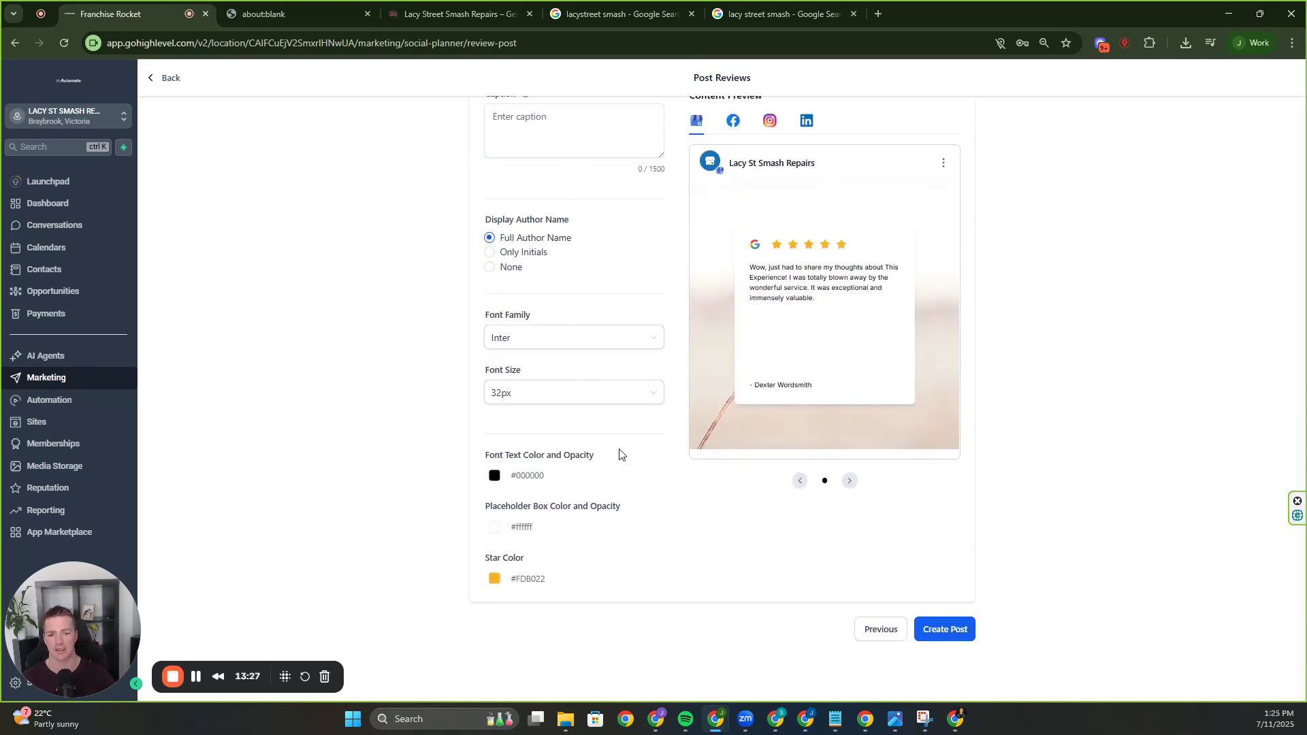
left_click(877, 630)
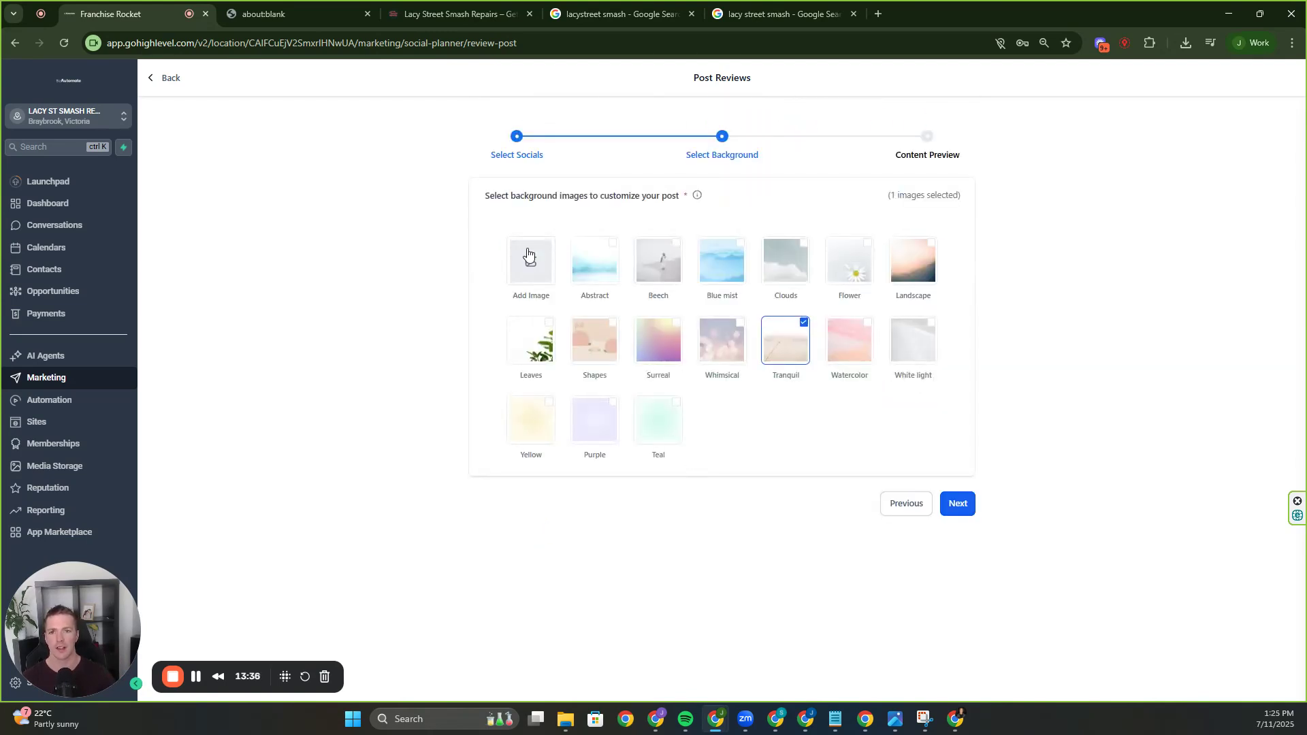
Try inserting an Unsplash 'nature' mountain photo as background; it's rejected for not being 1024×1024
left_click(528, 260)
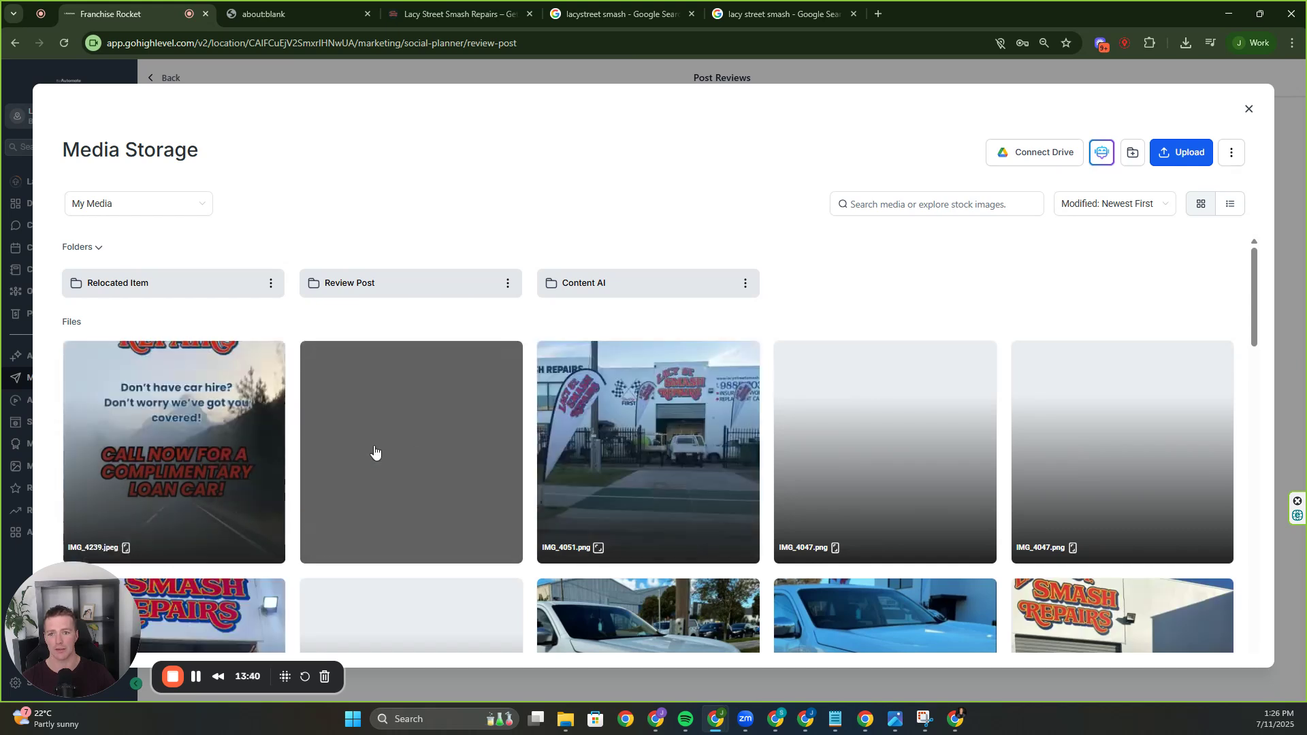
left_click(111, 213)
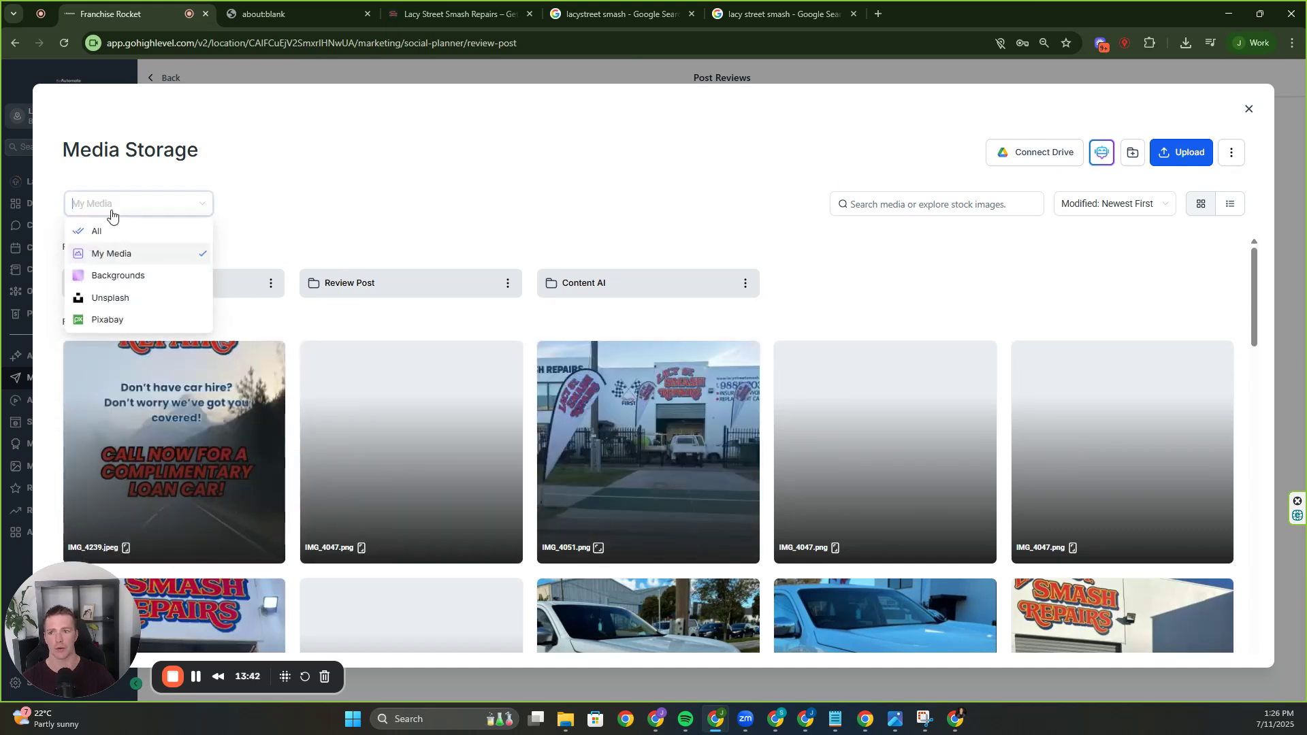
left_click(121, 299)
left_click(923, 212)
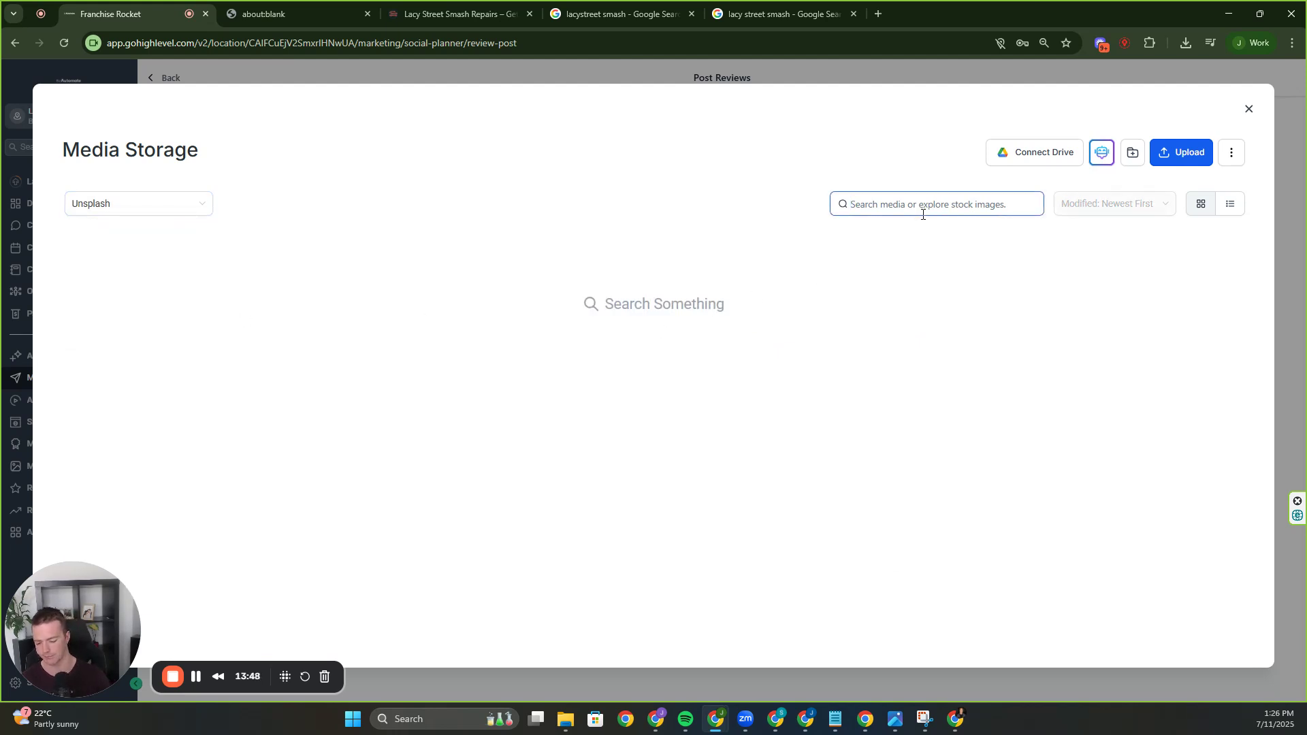
type("nature")
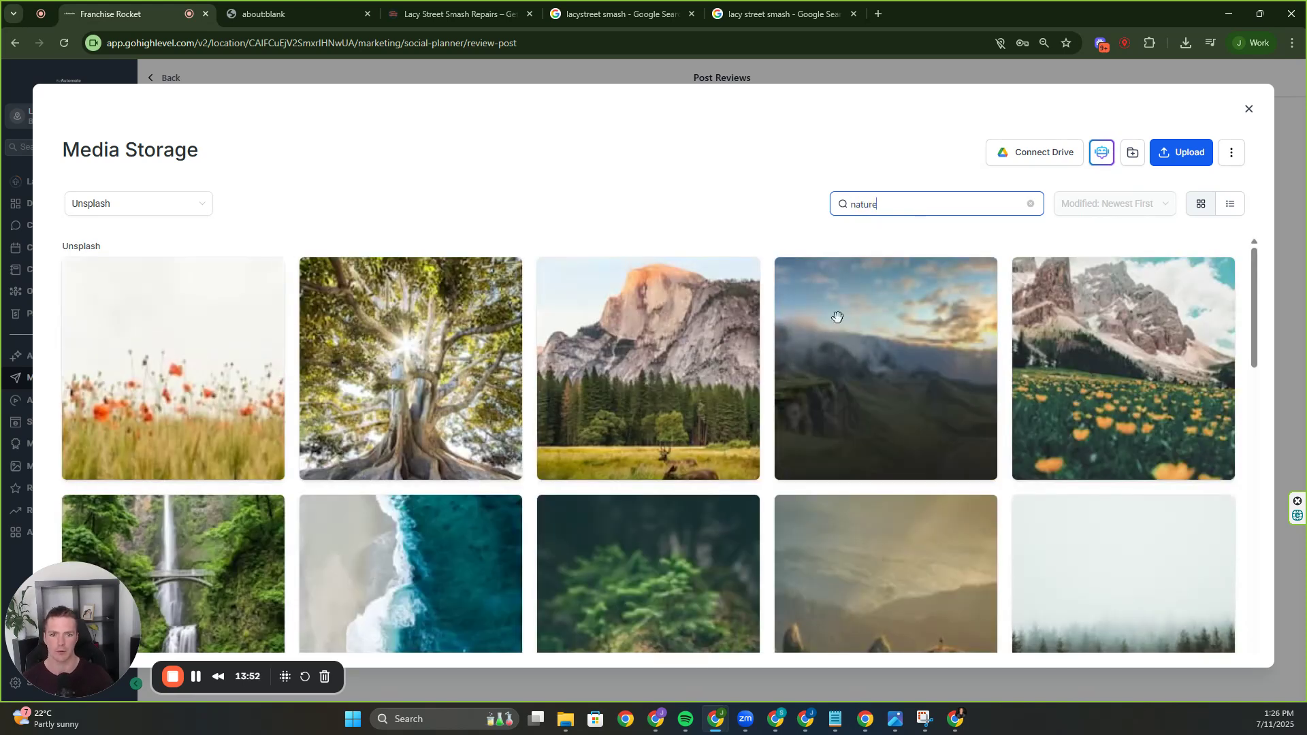
left_click(720, 364)
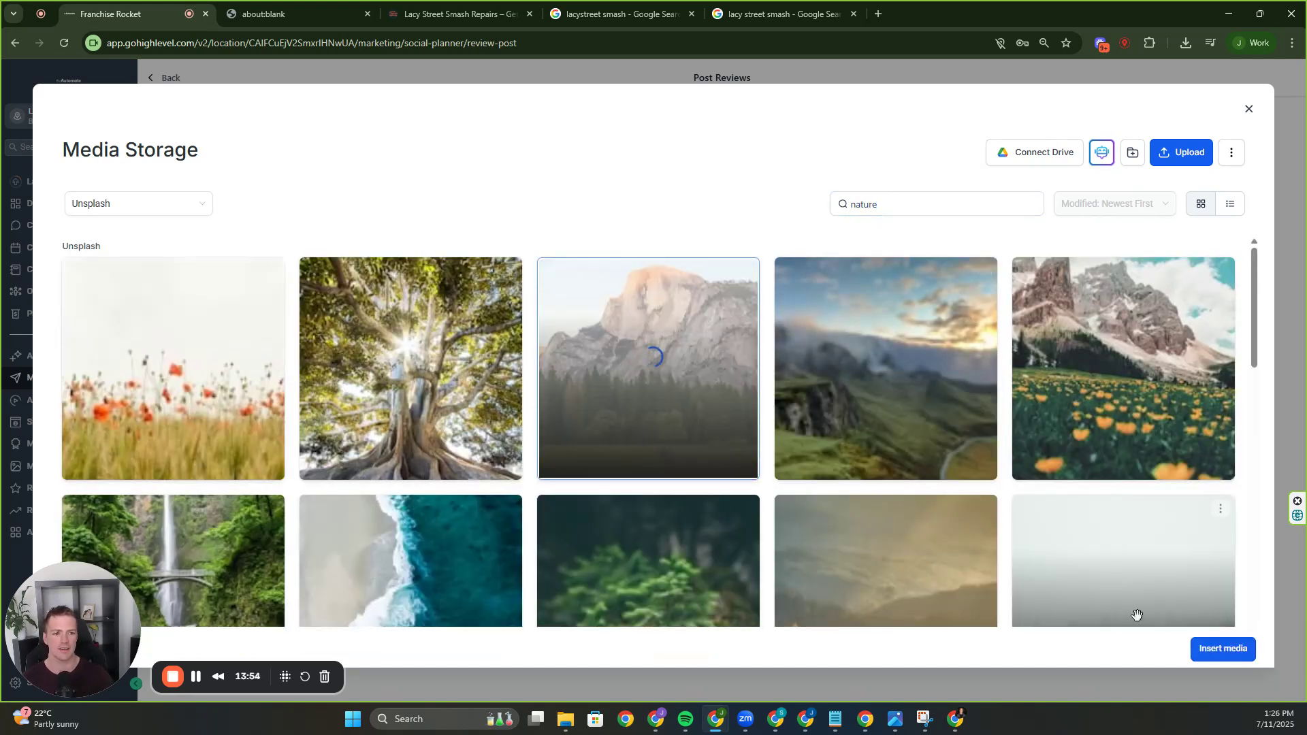
left_click(1218, 651)
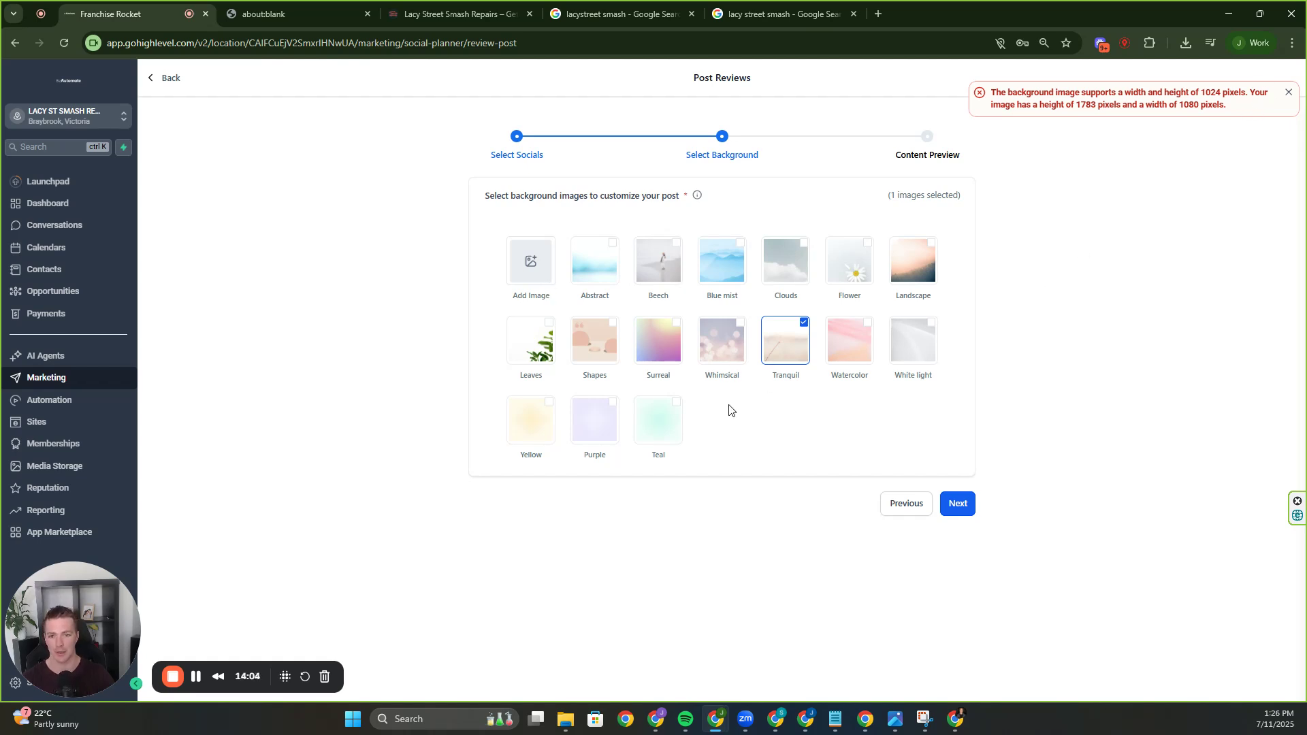
On the content preview, enter the caption 's thankful for my clients', keeping the Inter font
left_click(953, 507)
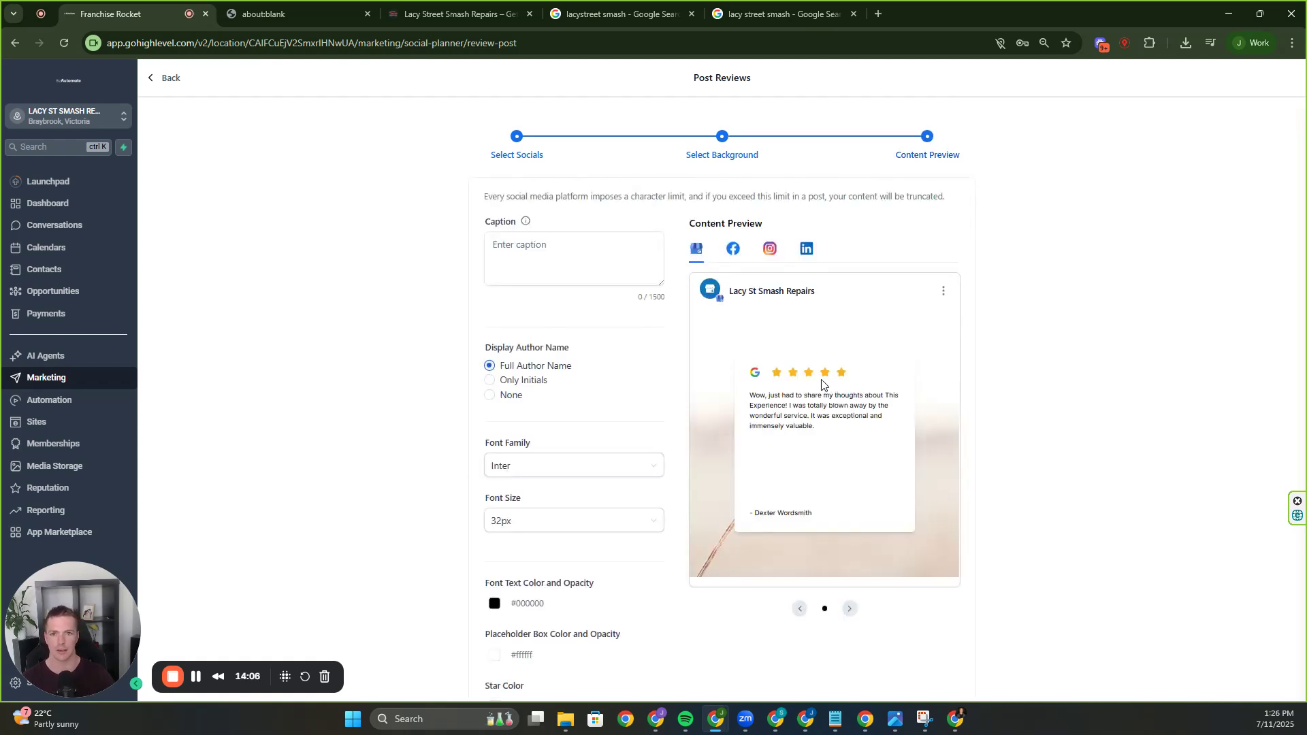
left_click(552, 243)
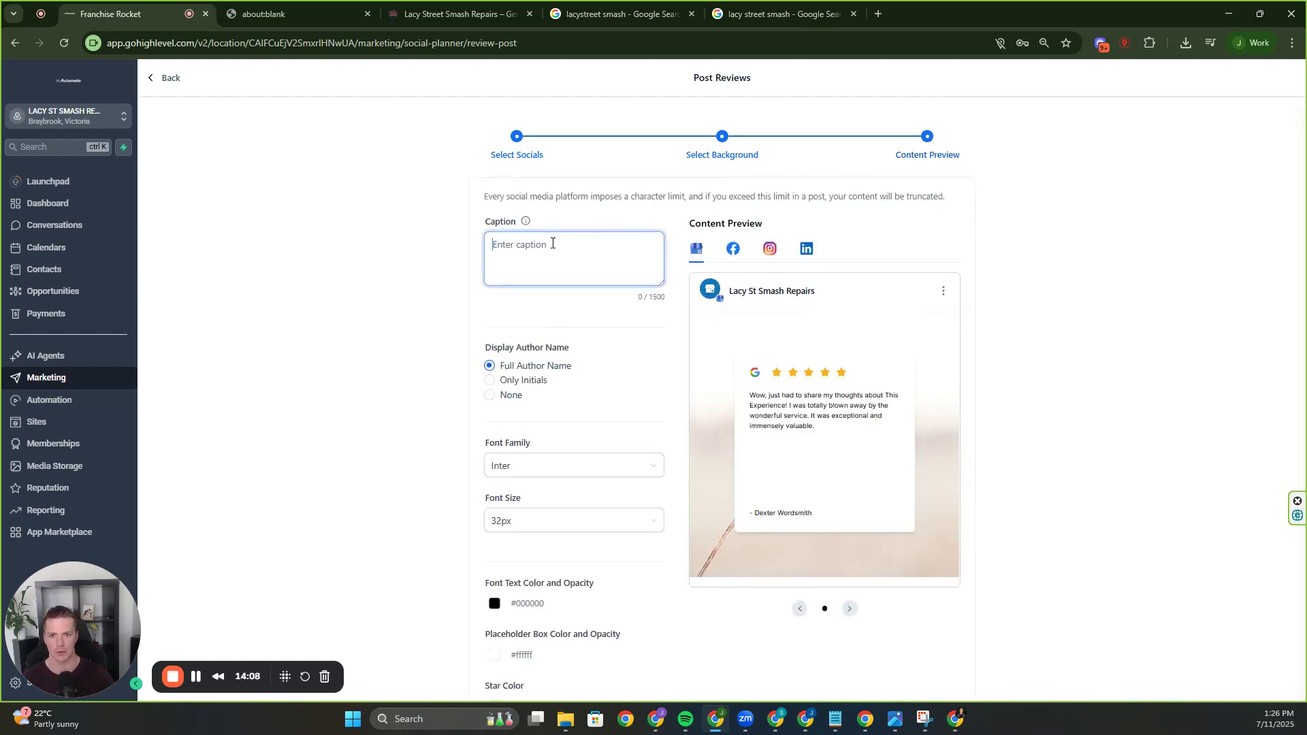
type("s")
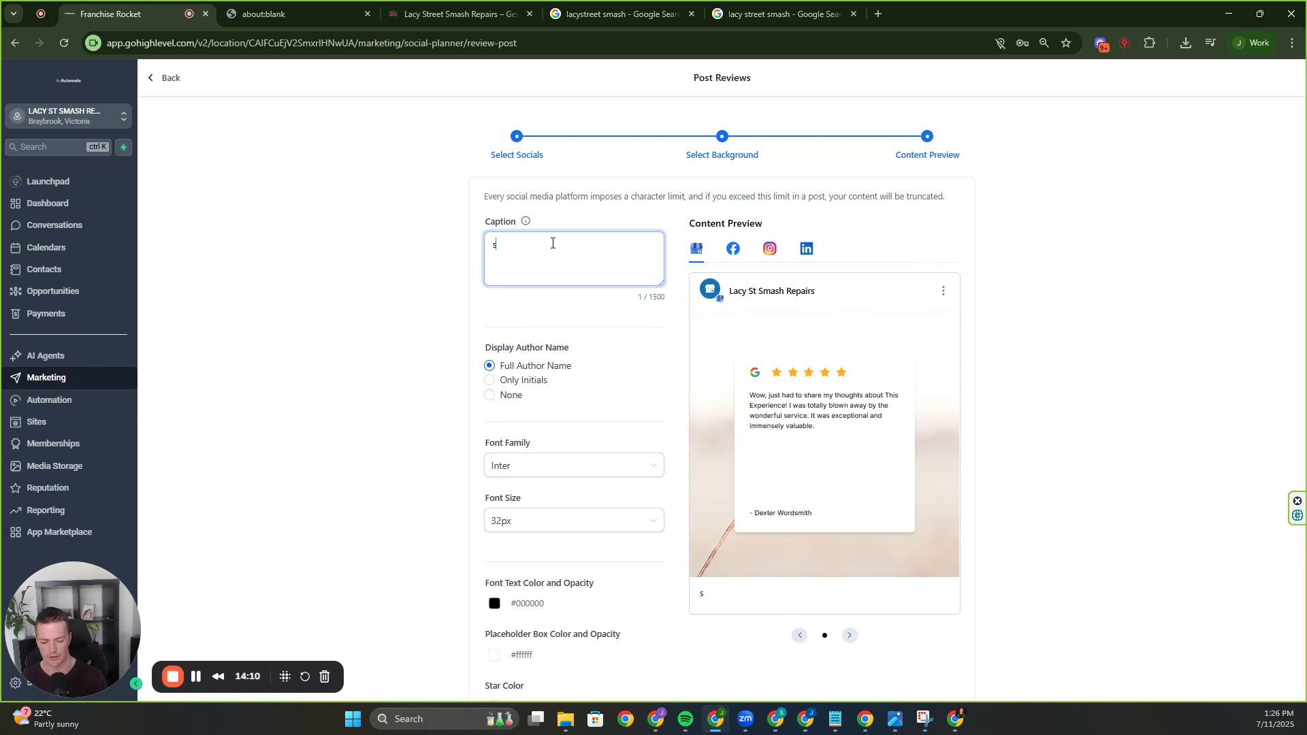
type(" thankful")
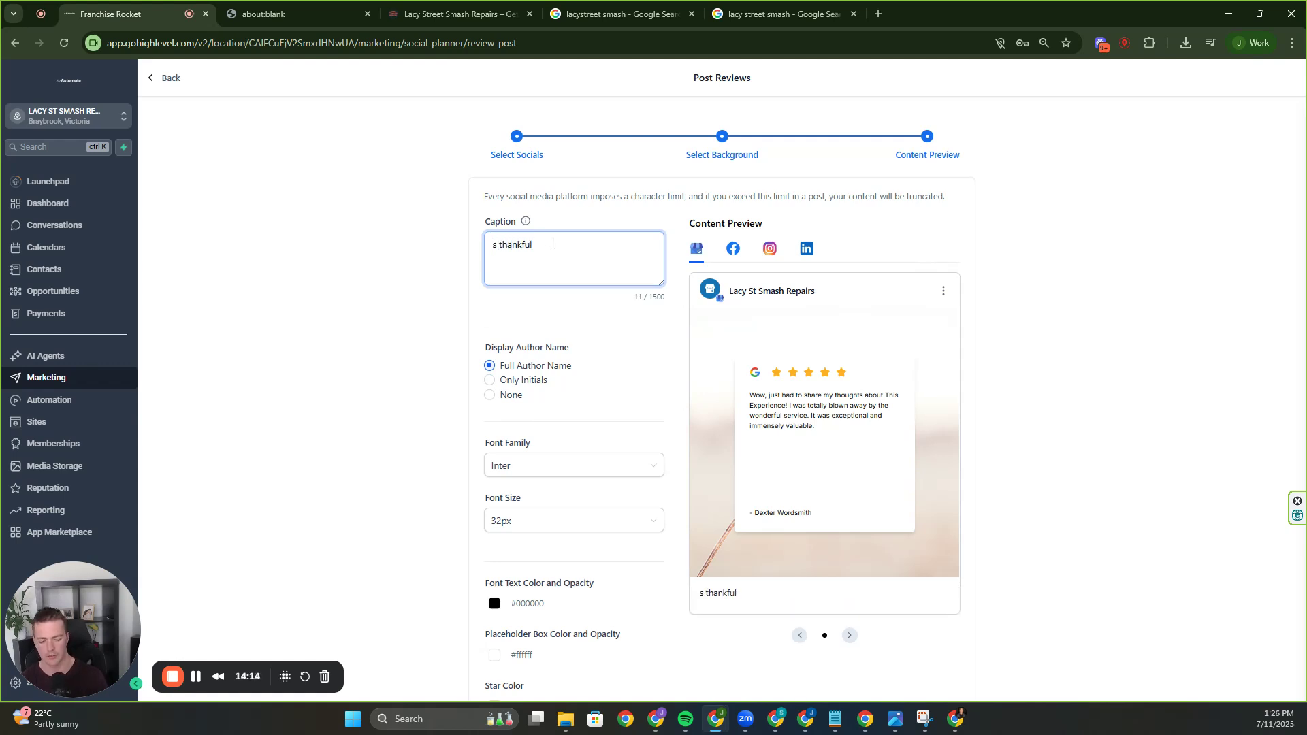
type(" for my ")
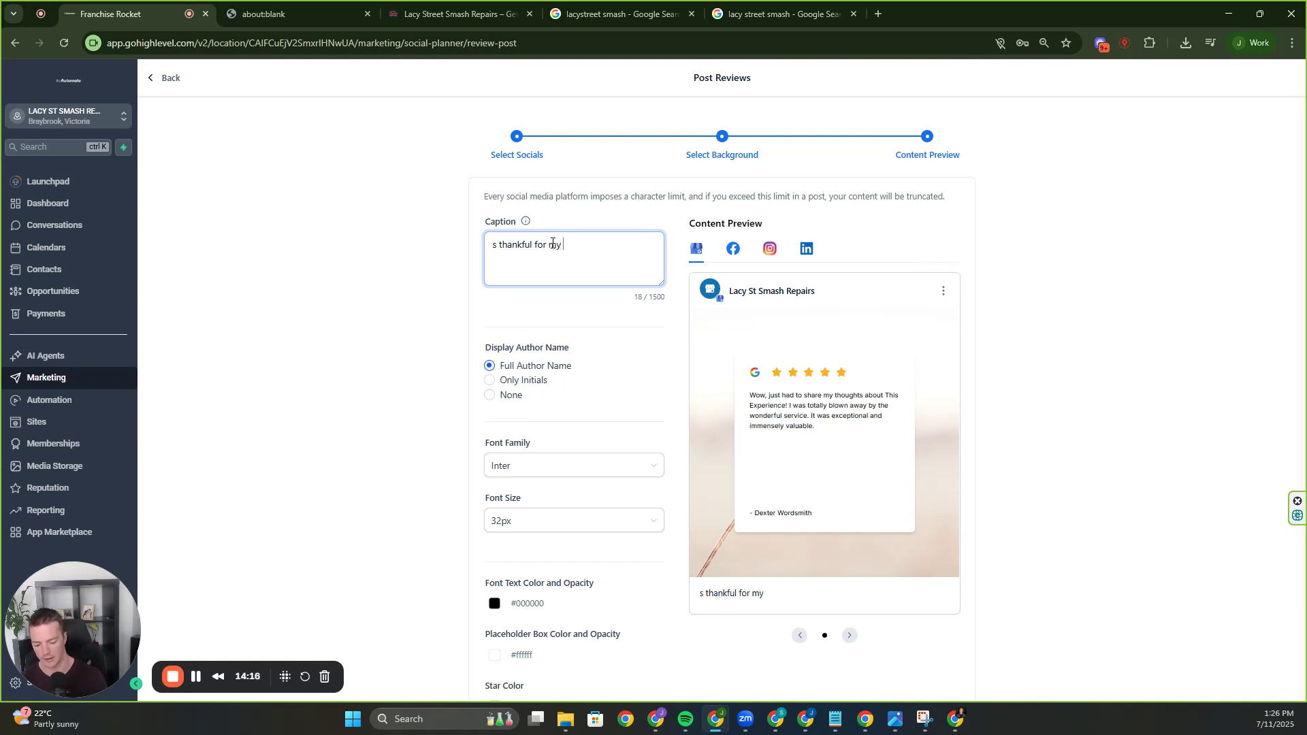
type("clien")
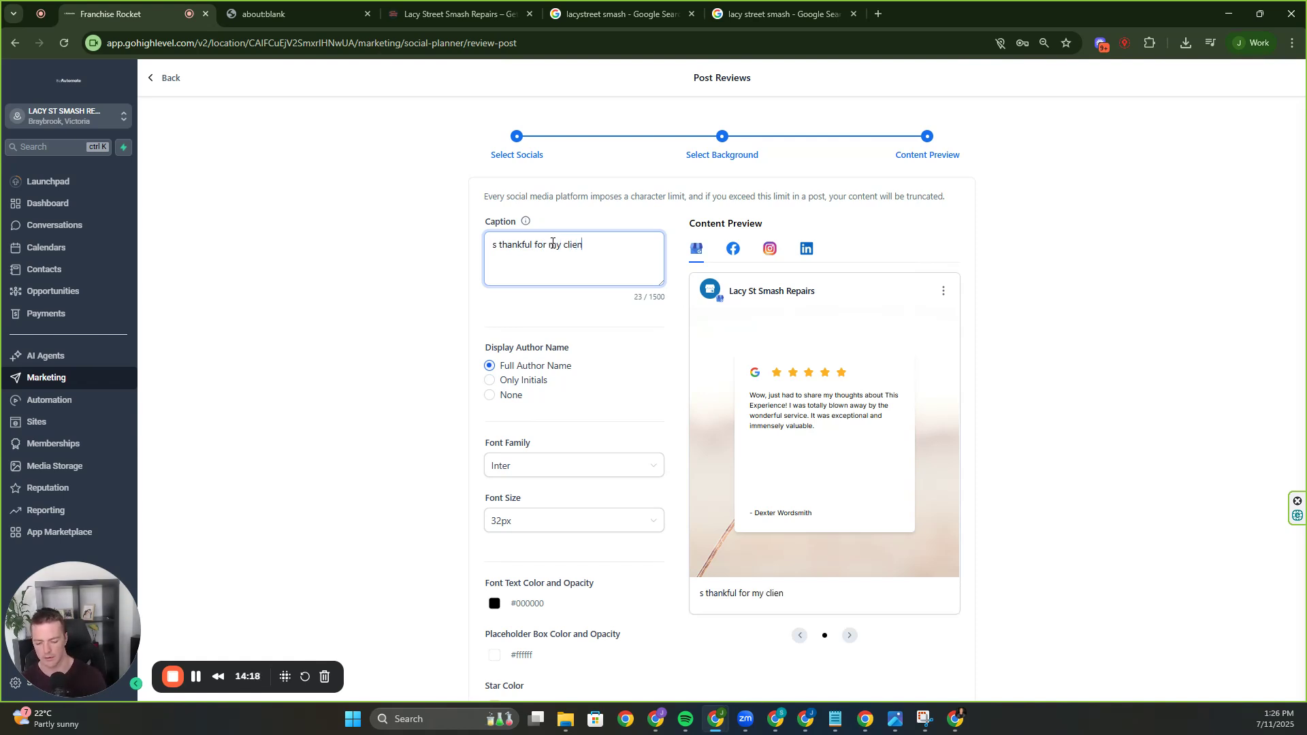
type("ts")
scroll(578, 327, "down", 2)
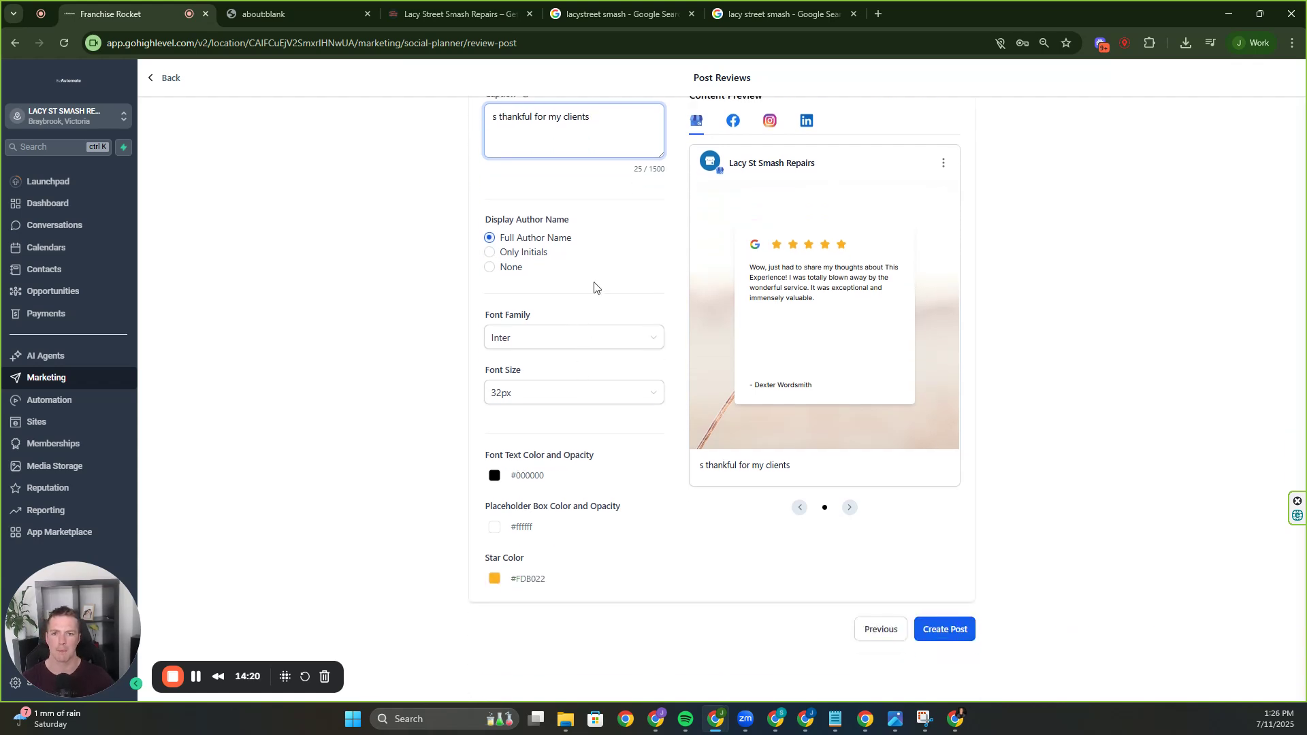
left_click(587, 337)
left_click(580, 286)
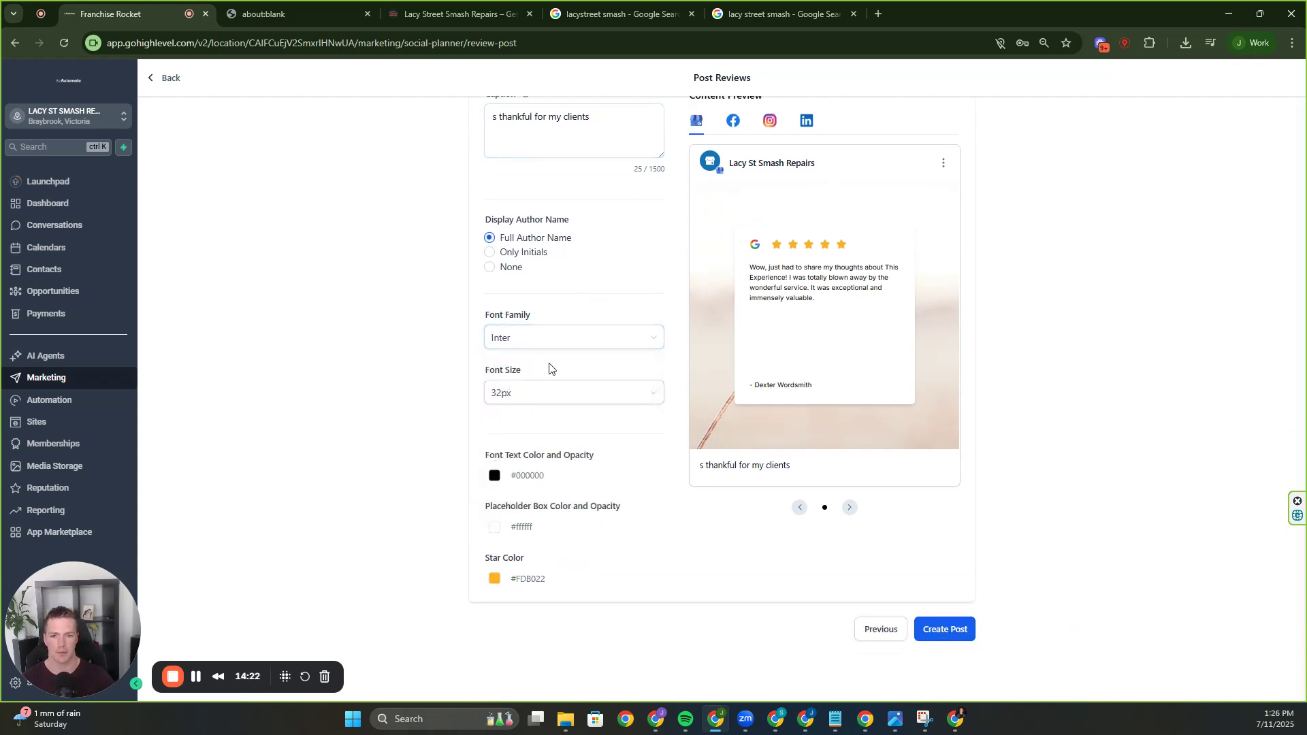
scroll(930, 616, "up", 2)
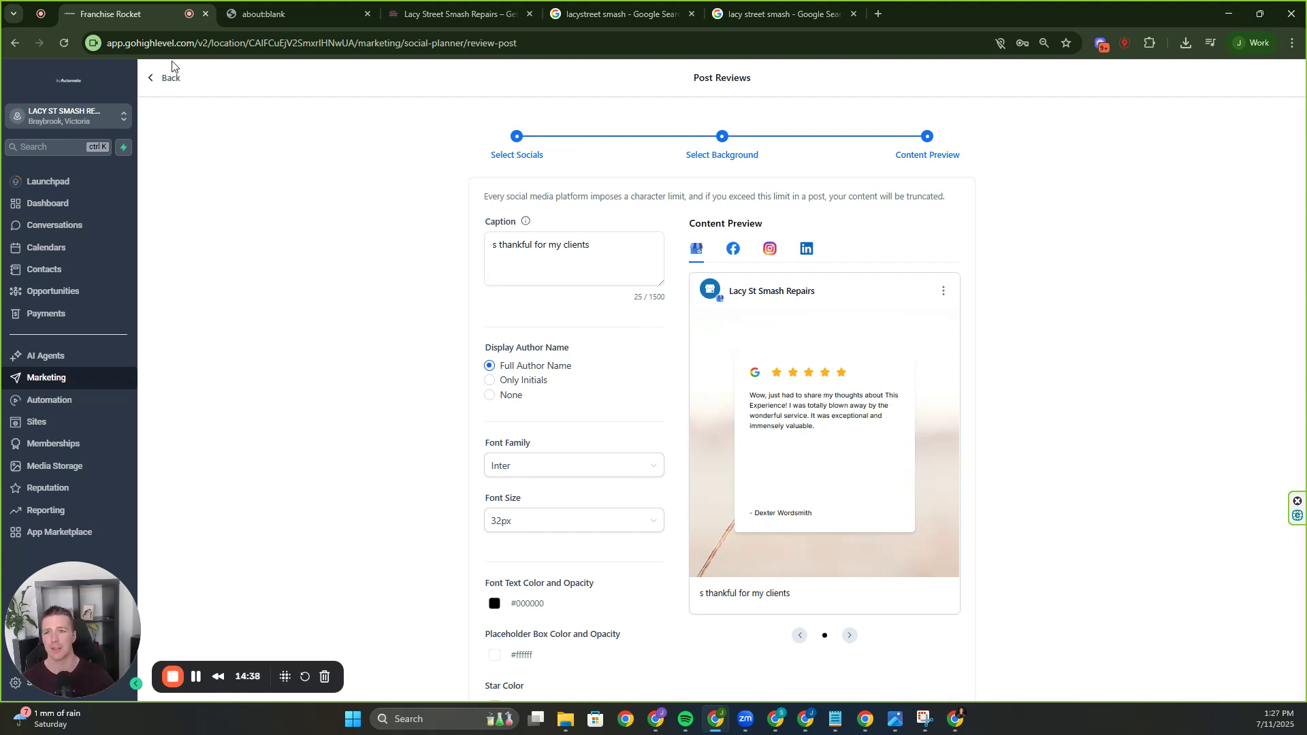
Return to Social Planner and view November 2025's calendar of daily 10:00 AM review posts
left_click(167, 79)
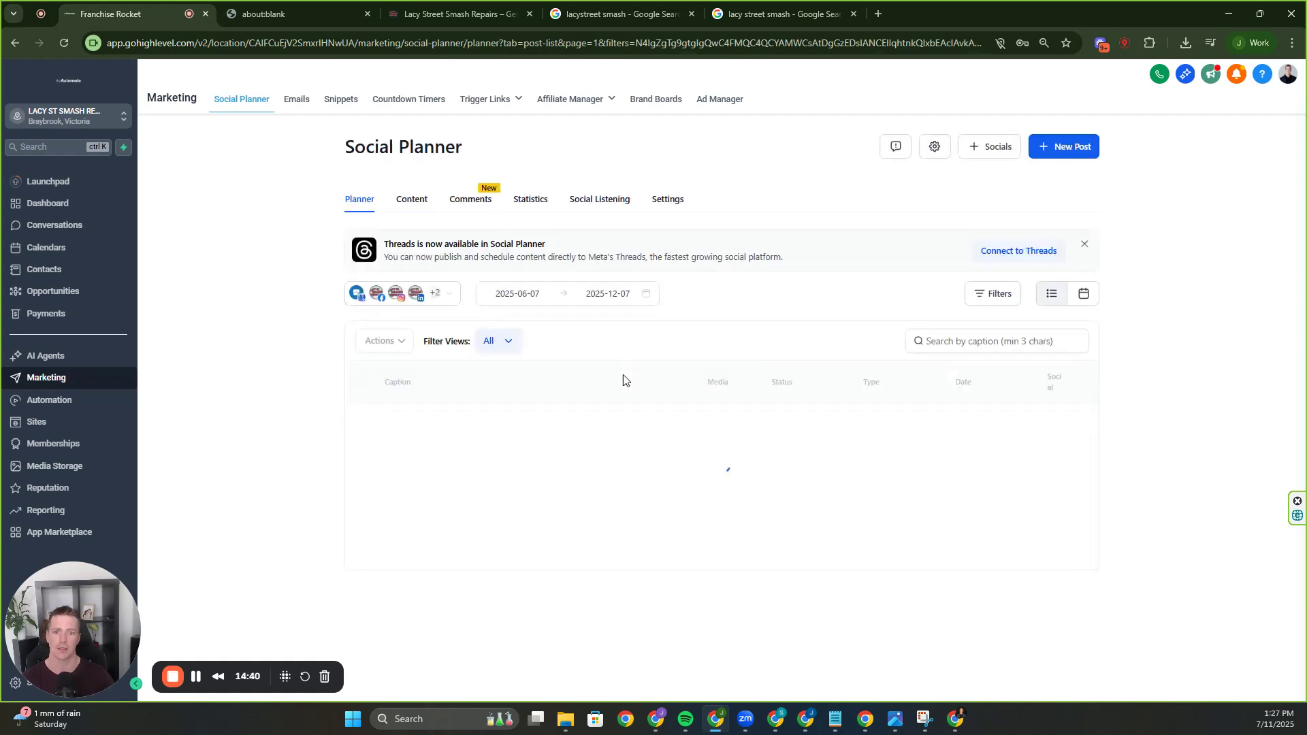
scroll(732, 460, "down", 2)
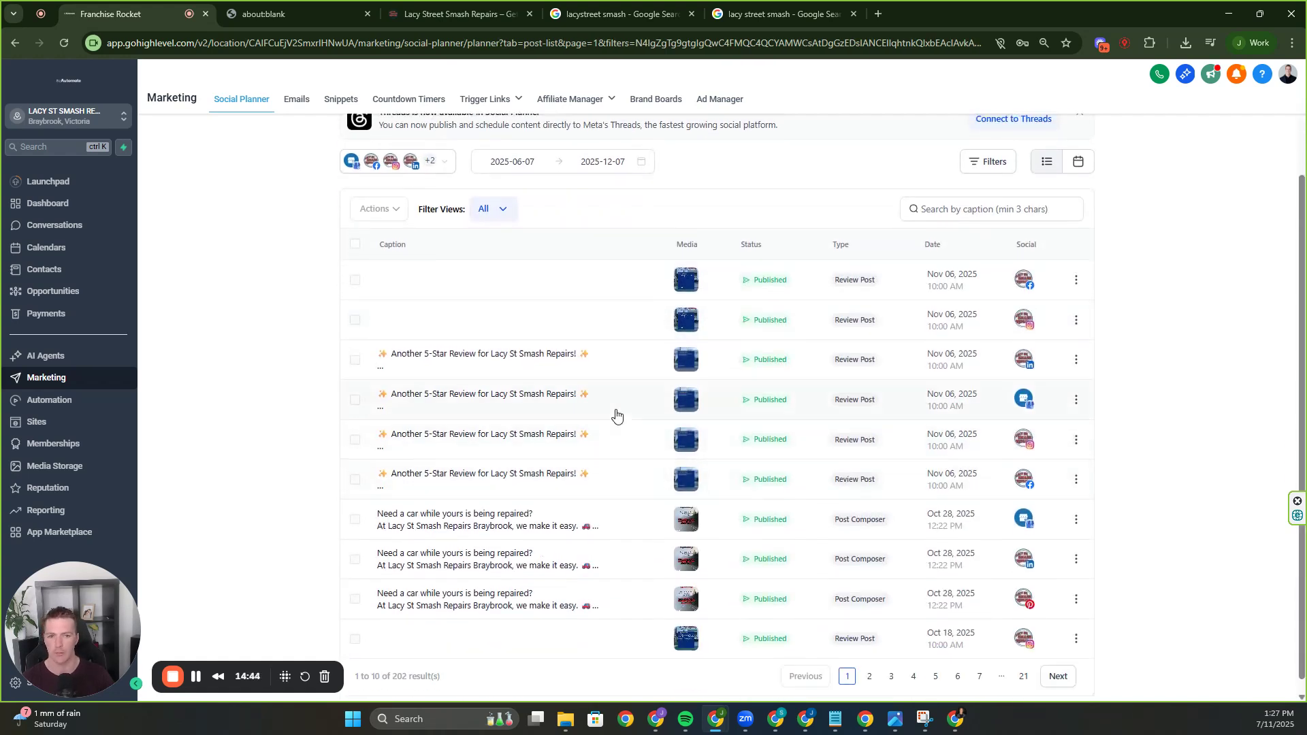
scroll(613, 414, "up", 2)
left_click(1078, 294)
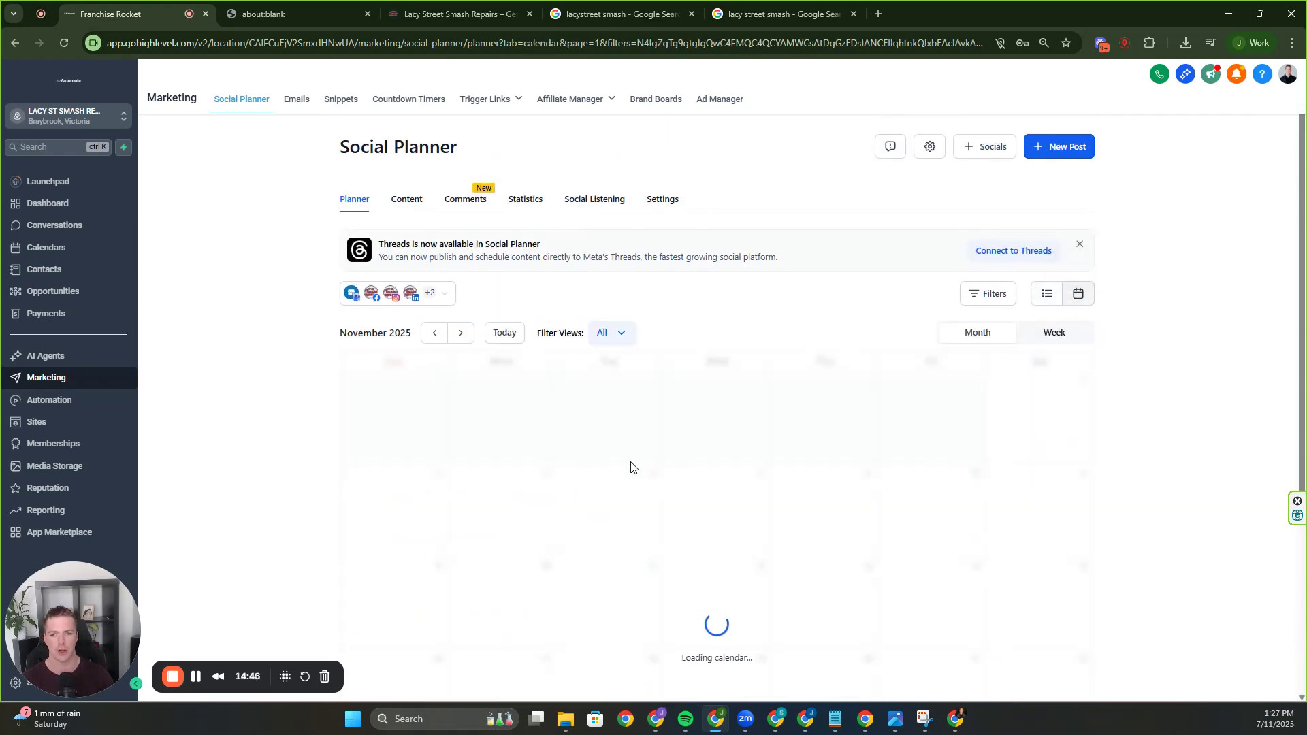
scroll(637, 499, "down", 3)
scroll(639, 493, "down", 3)
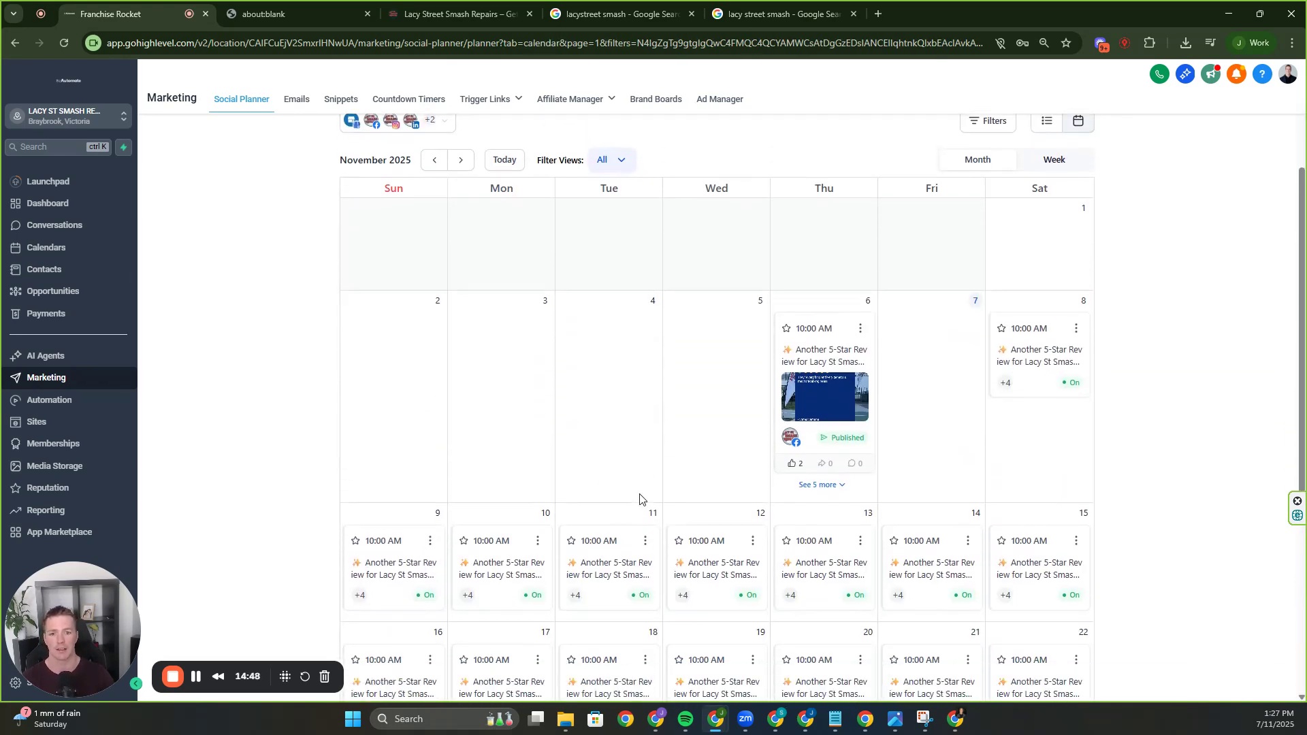
scroll(681, 490, "down", 2)
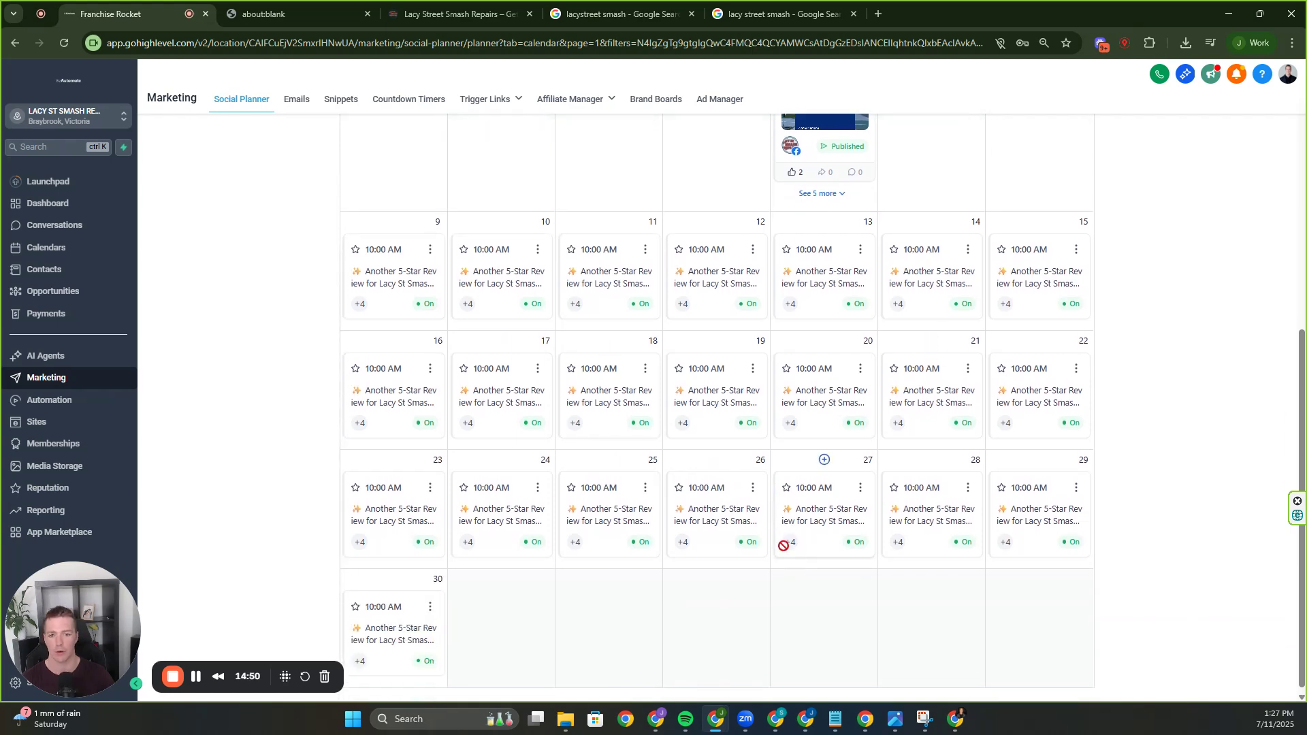
scroll(860, 352, "up", 2)
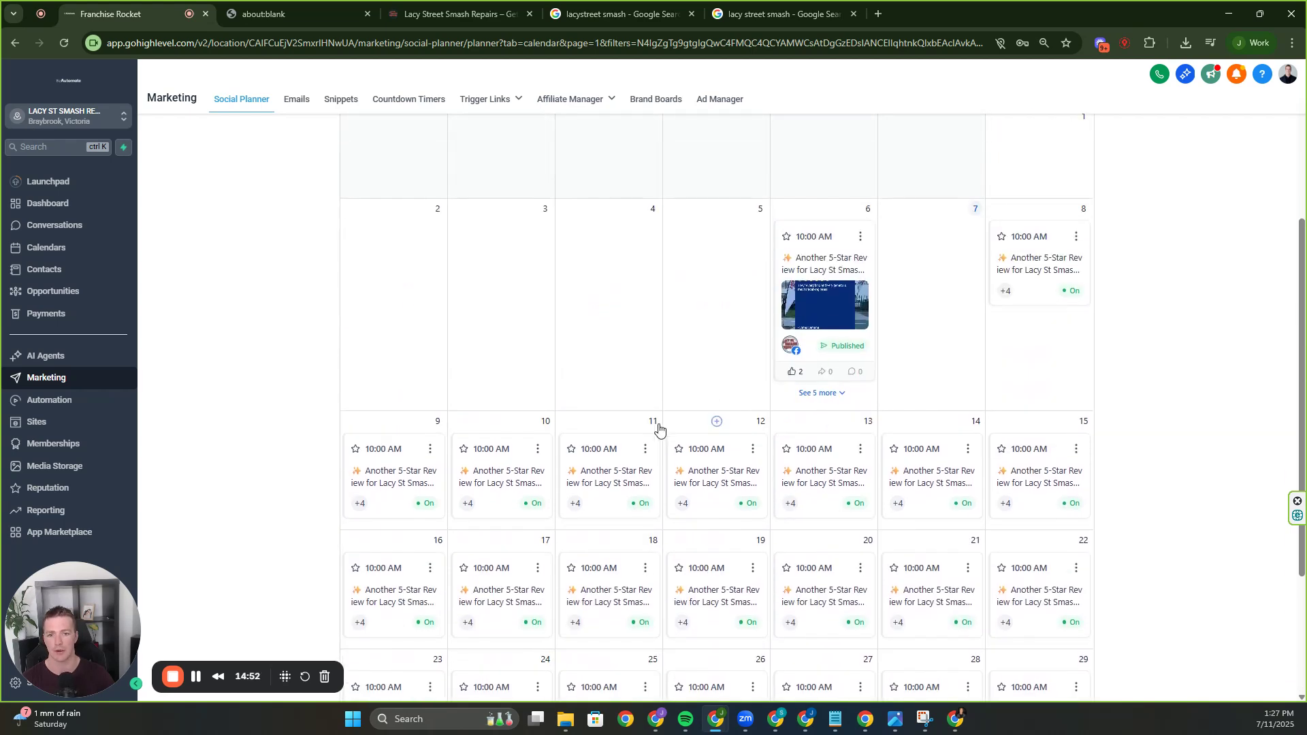
scroll(514, 414, "up", 4)
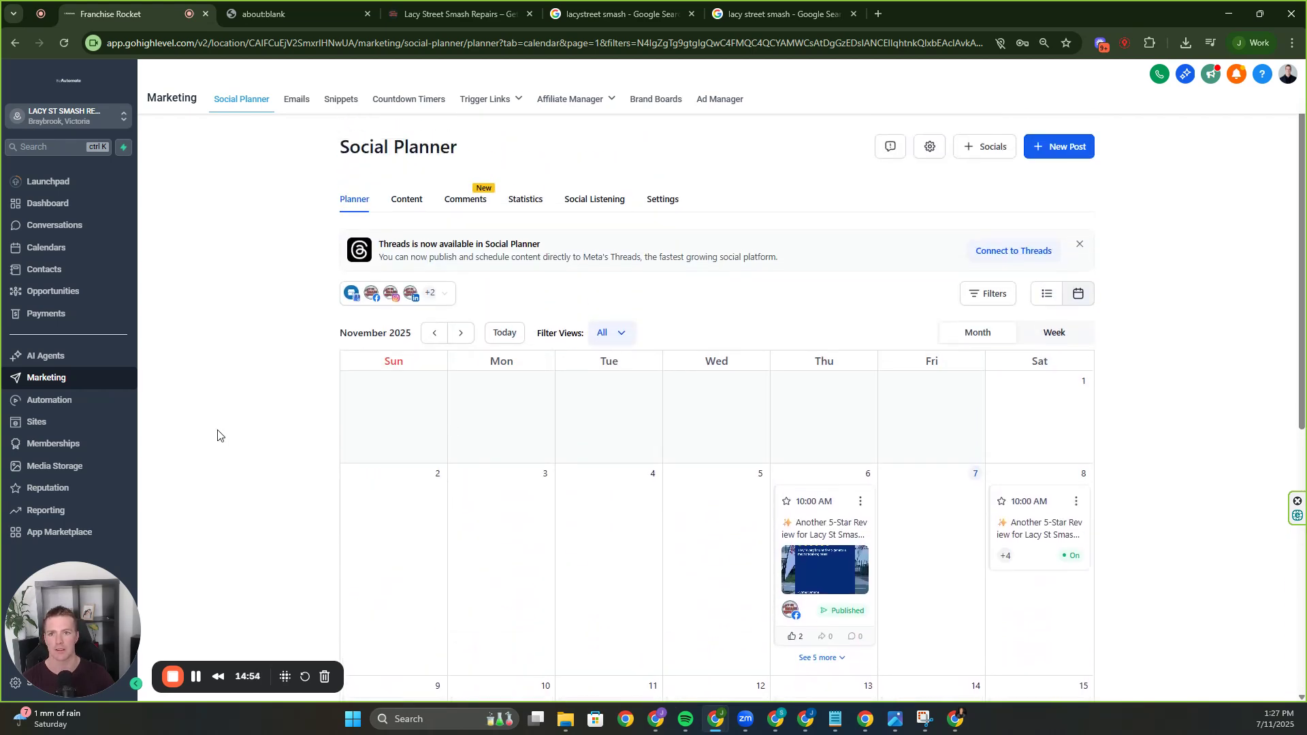
Open the Reputation Overview with its review stats, sentiment and AI summary
left_click(67, 488)
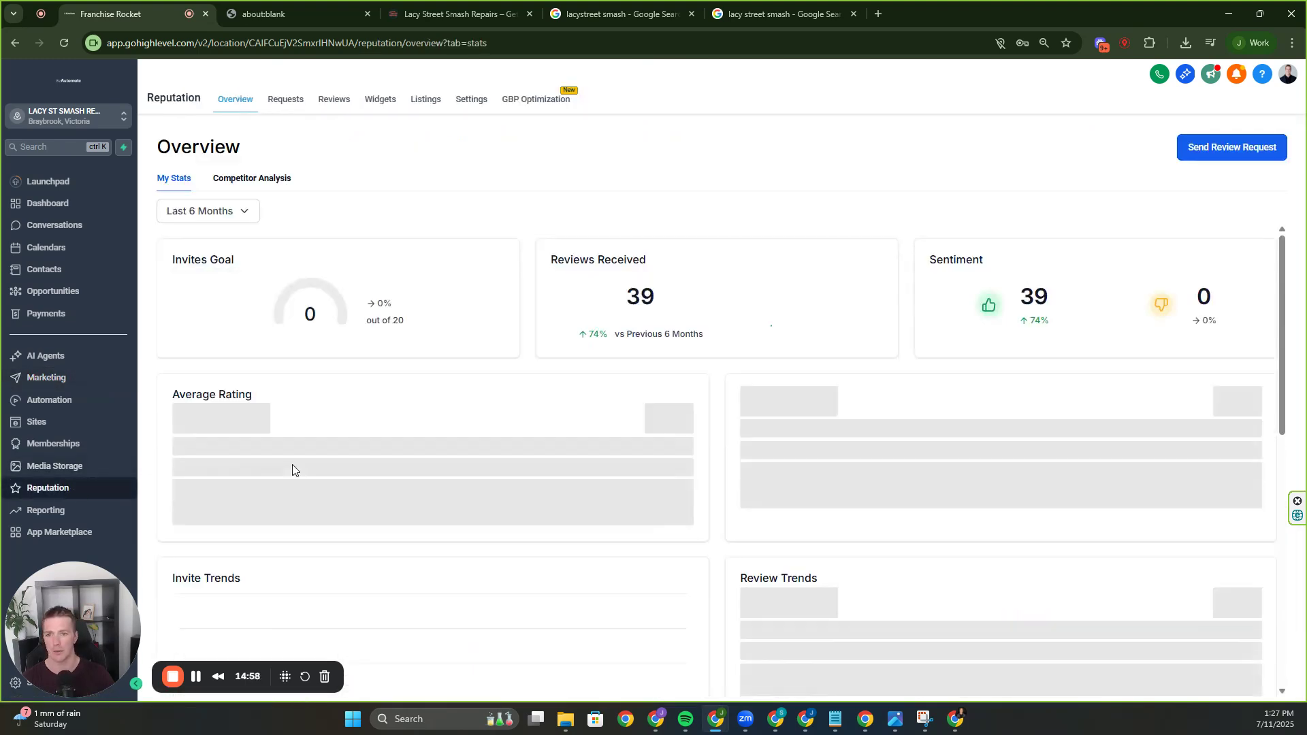